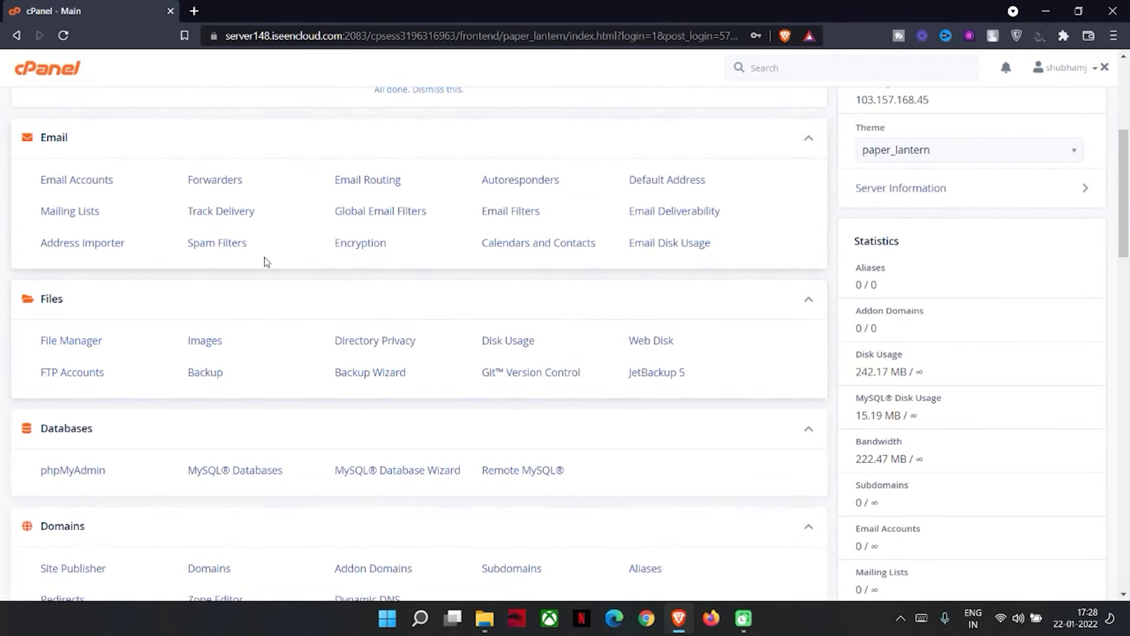
# Open WordPress from the Softaculous Apps Installer scripts and bring up its installation form
pyautogui.scroll(3, 210, 340)
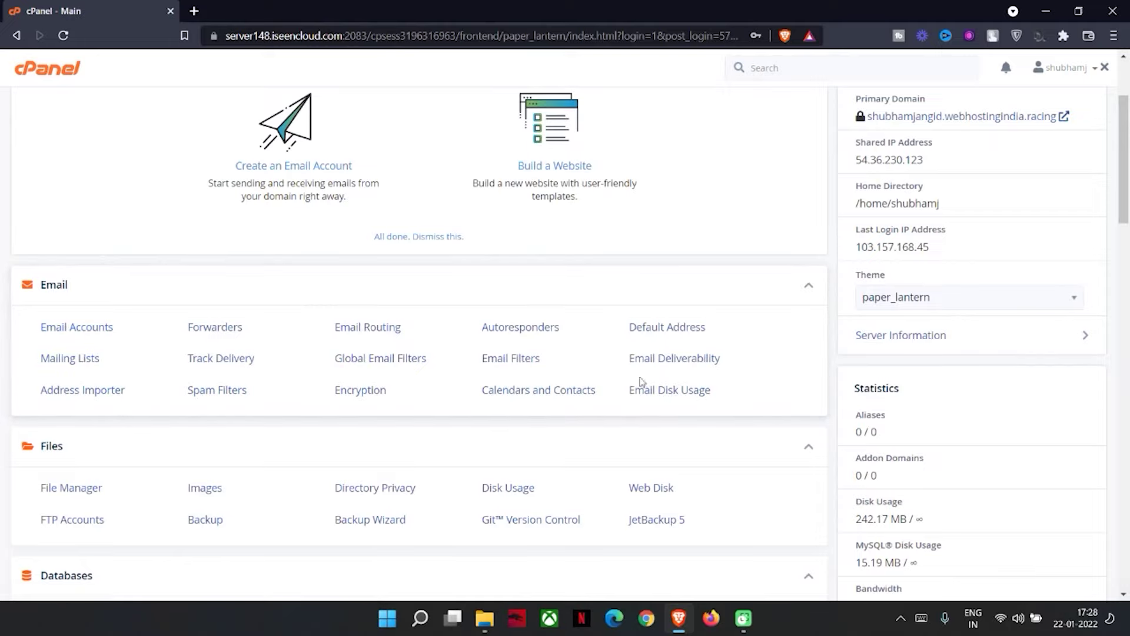
pyautogui.moveTo(1123, 150); pyautogui.dragTo(1127, 516)
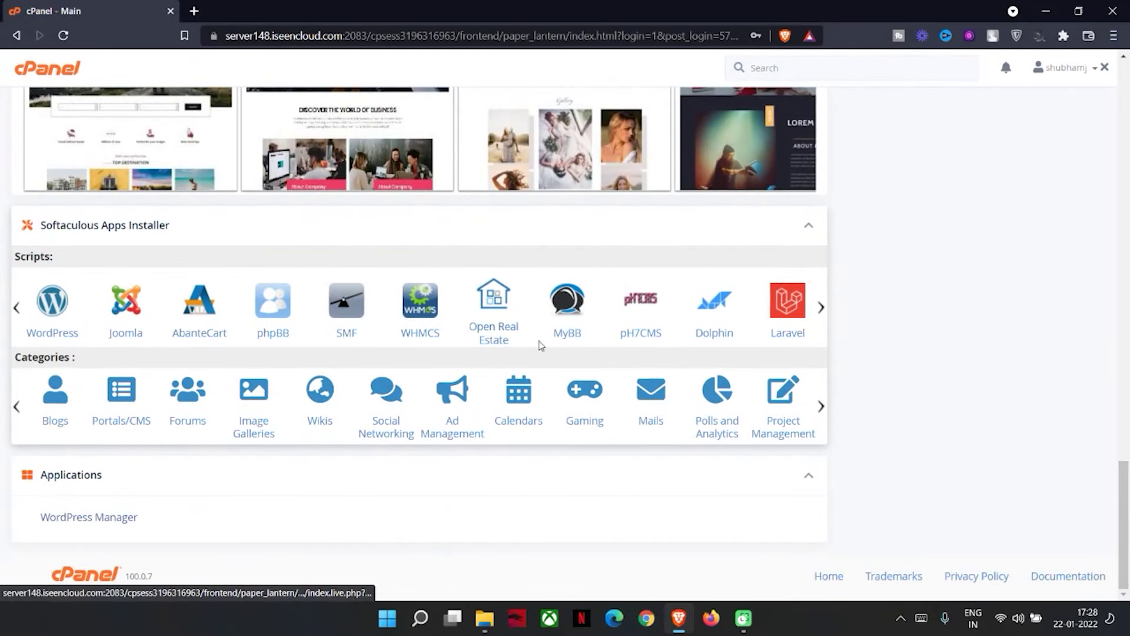
pyautogui.click(16, 308)
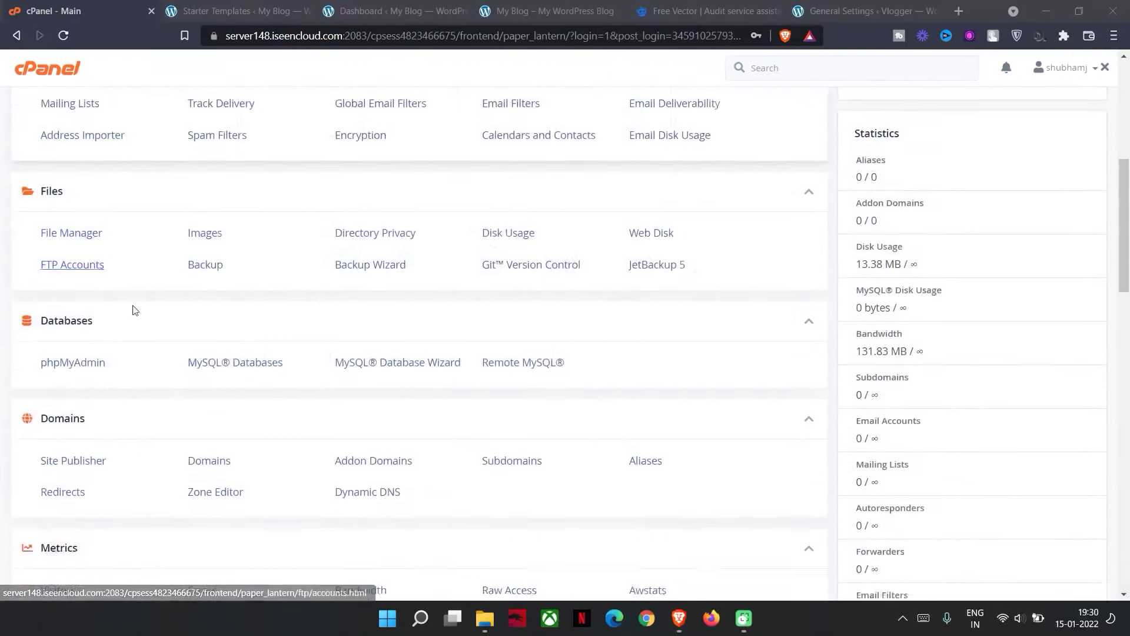
pyautogui.scroll(-20, 135, 310)
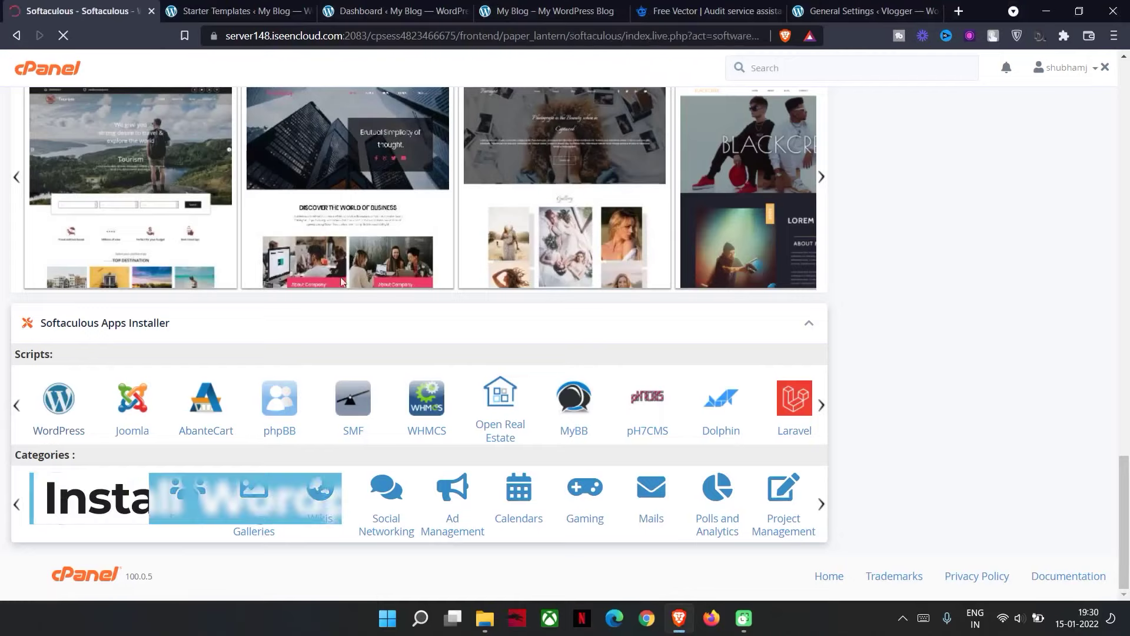
pyautogui.scroll(-5, 323, 371)
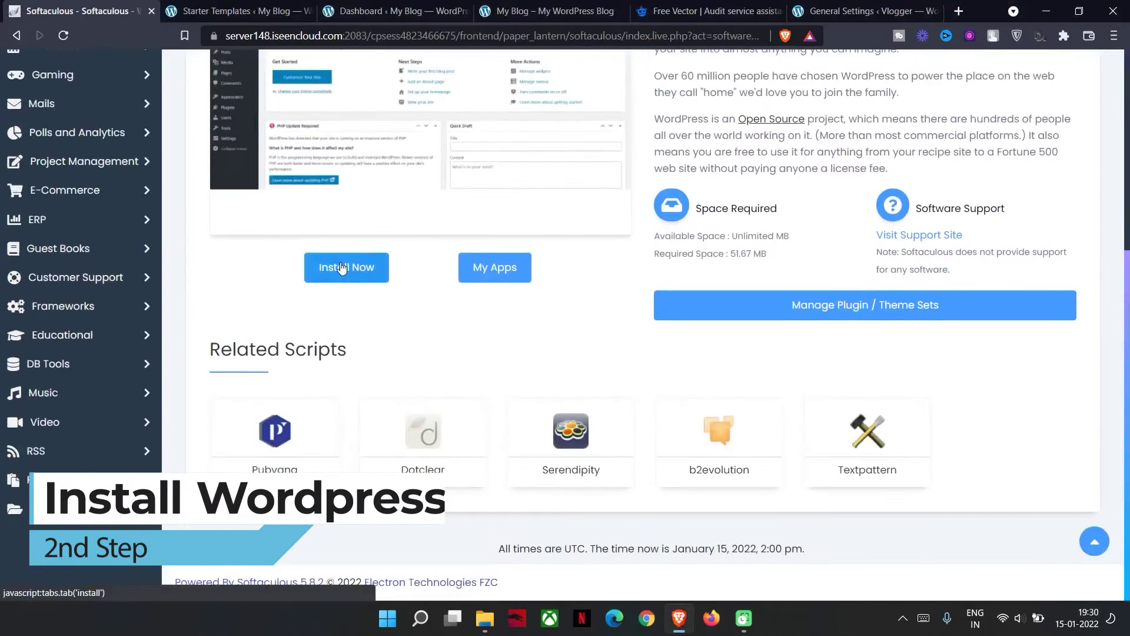
pyautogui.click(341, 268)
# Install WordPress 5.8.3 in the wp directory over https, keeping the default site, admin account, database and theme settings
pyautogui.scroll(5, 849, 457)
pyautogui.scroll(-2, 688, 398)
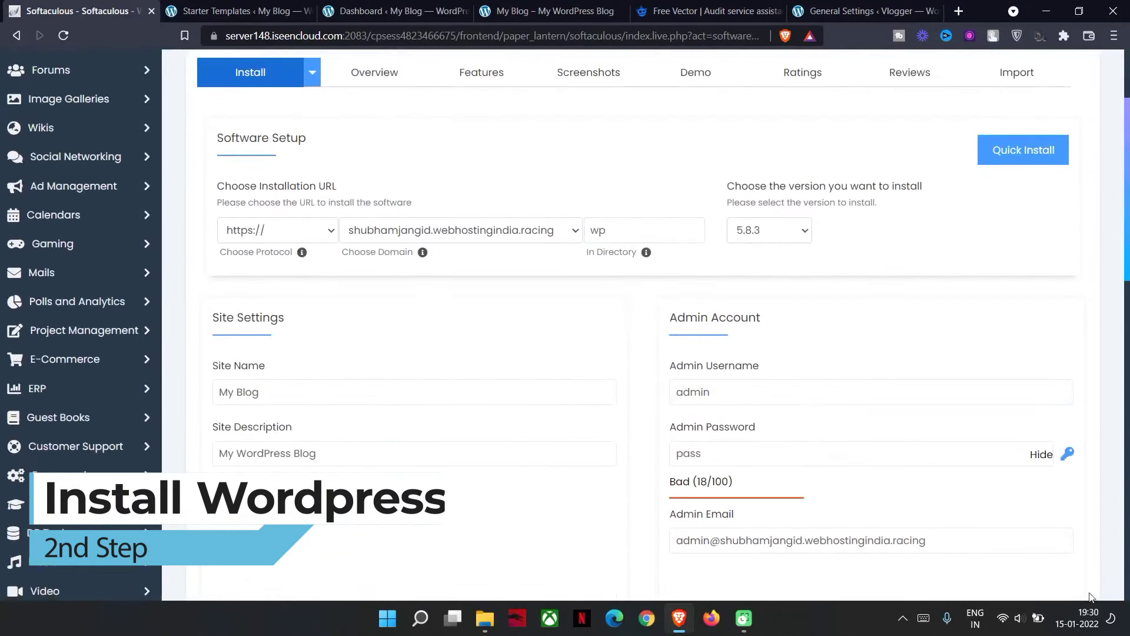
pyautogui.scroll(2, 1067, 592)
pyautogui.scroll(-4, 409, 396)
pyautogui.click(241, 292)
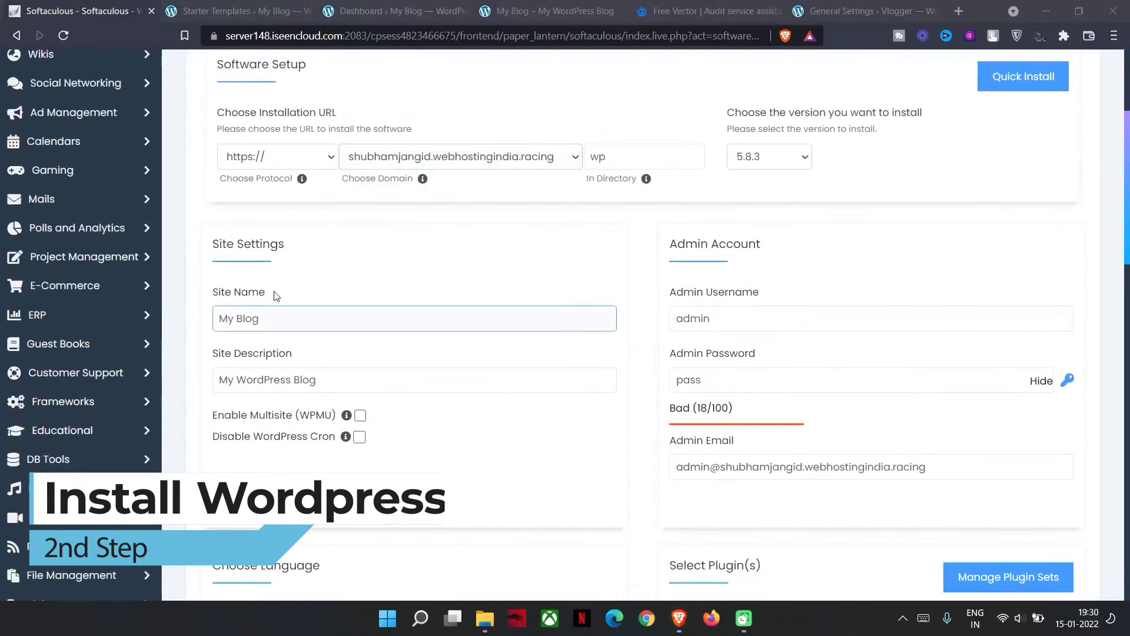
pyautogui.scroll(-6, 635, 272)
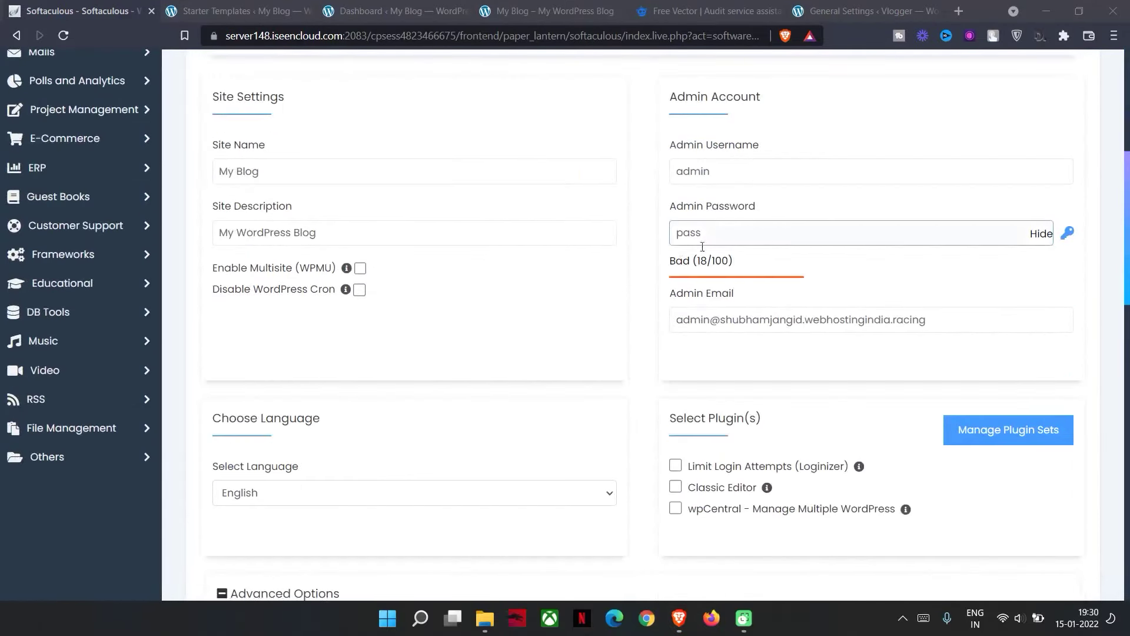
pyautogui.scroll(-2, 434, 376)
pyautogui.click(305, 239)
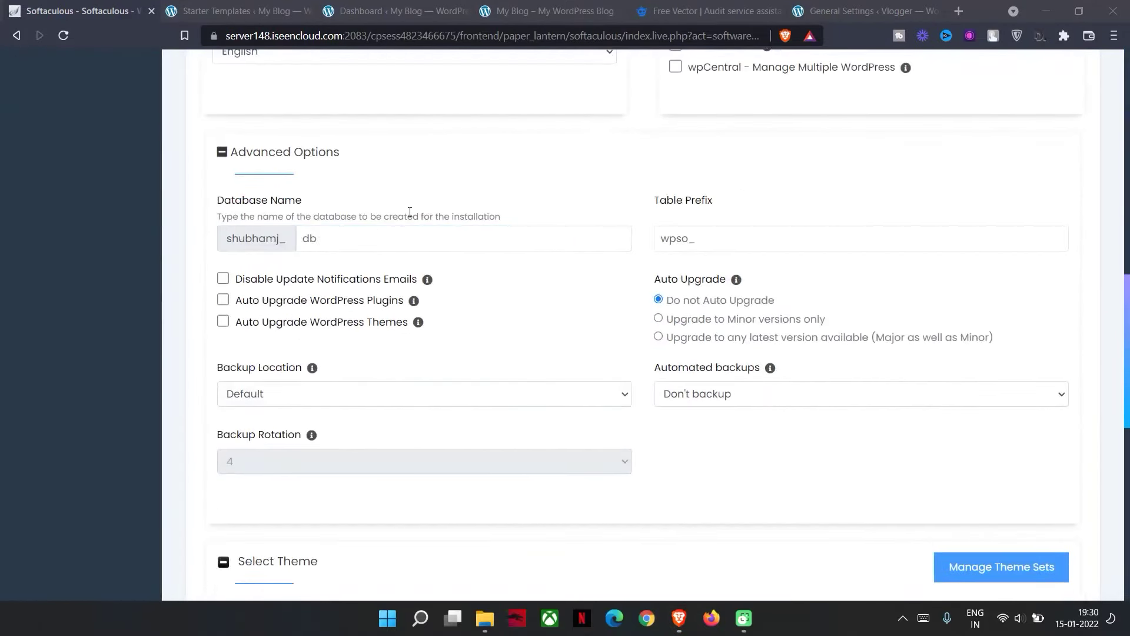
pyautogui.scroll(-9, 408, 353)
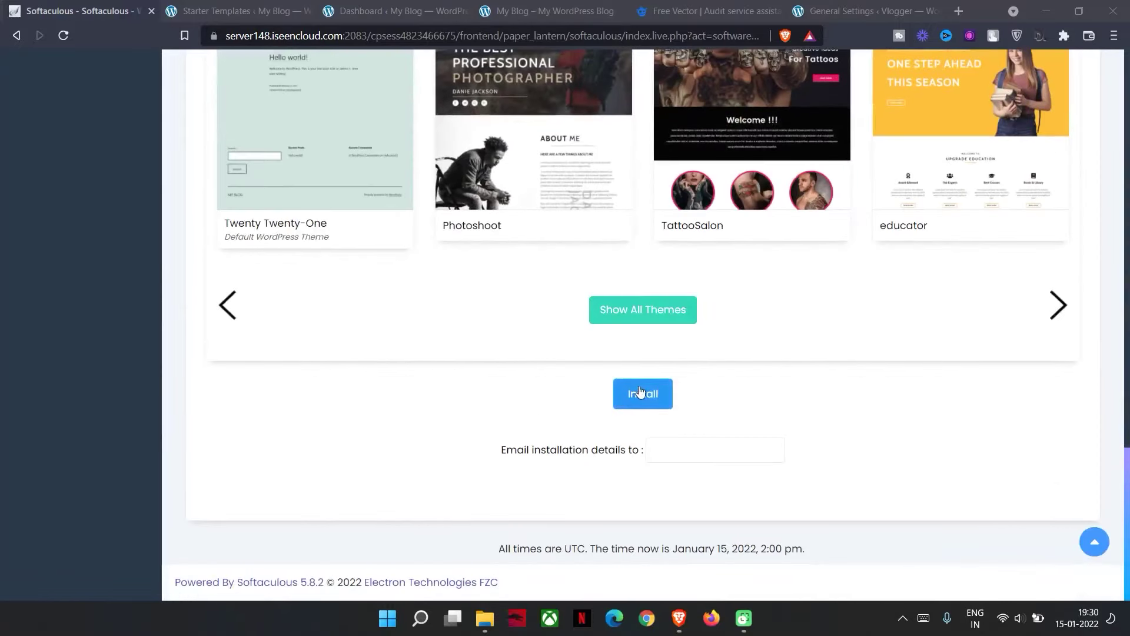
pyautogui.click(640, 402)
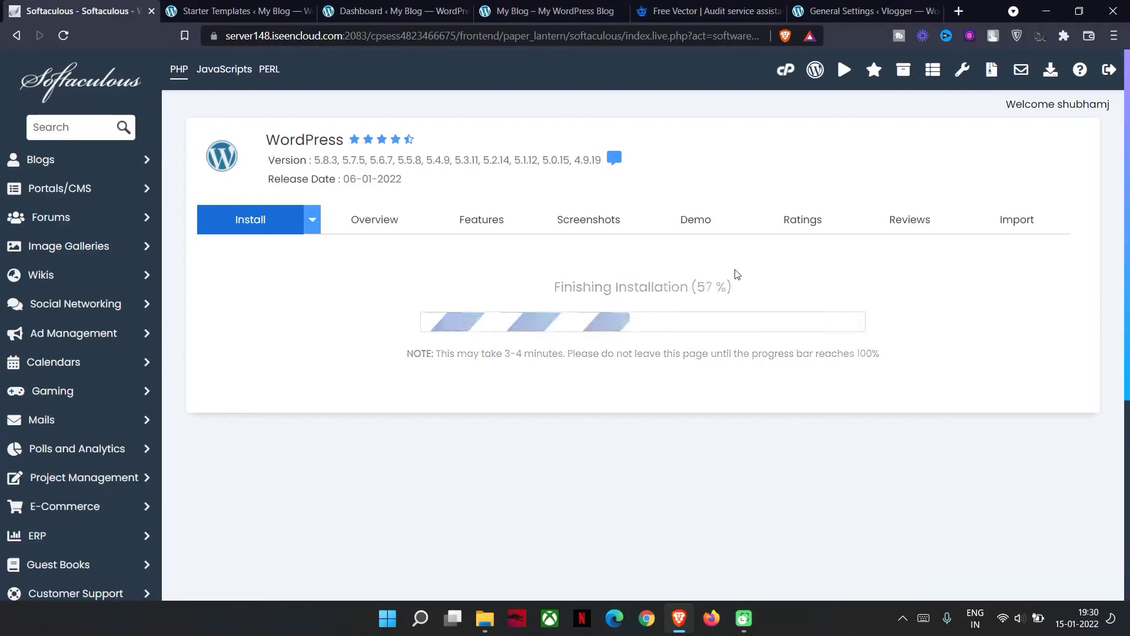
# Open the installed WordPress site's link in a new browser tab, view it, and return to the Softaculous page
pyautogui.scroll(-1, 424, 317)
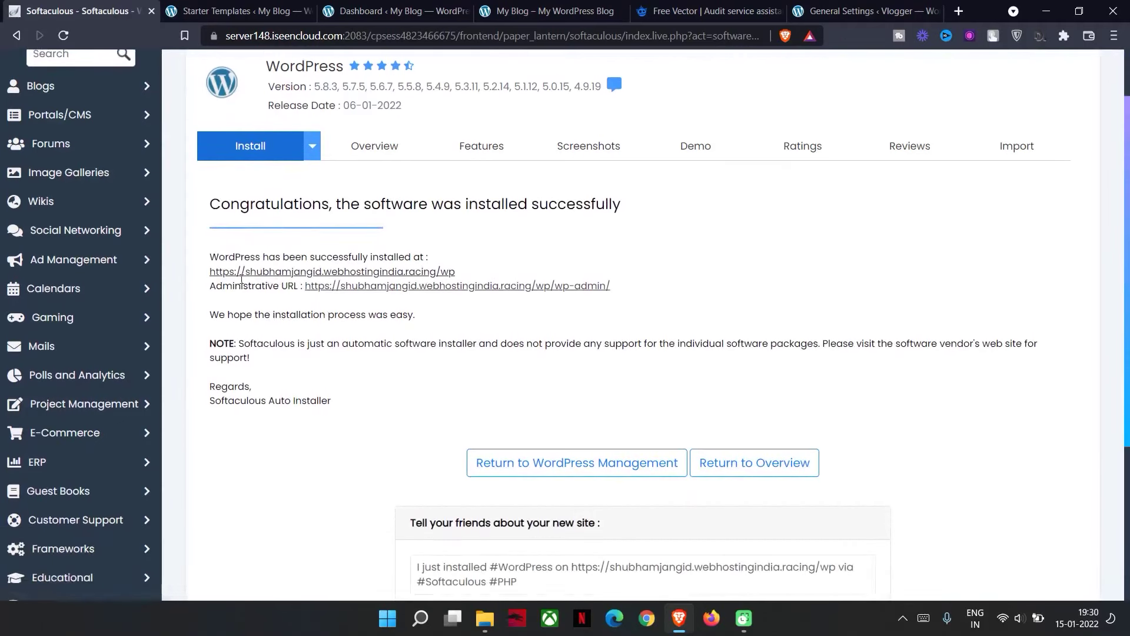
pyautogui.rightClick(370, 278)
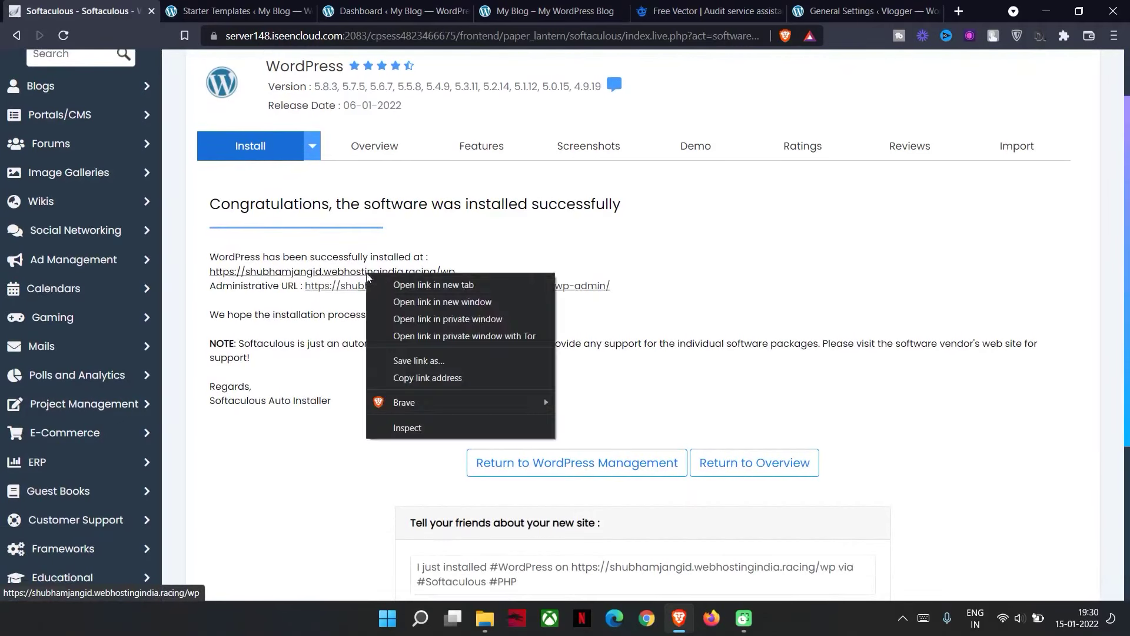
pyautogui.click(382, 281)
pyautogui.click(211, 7)
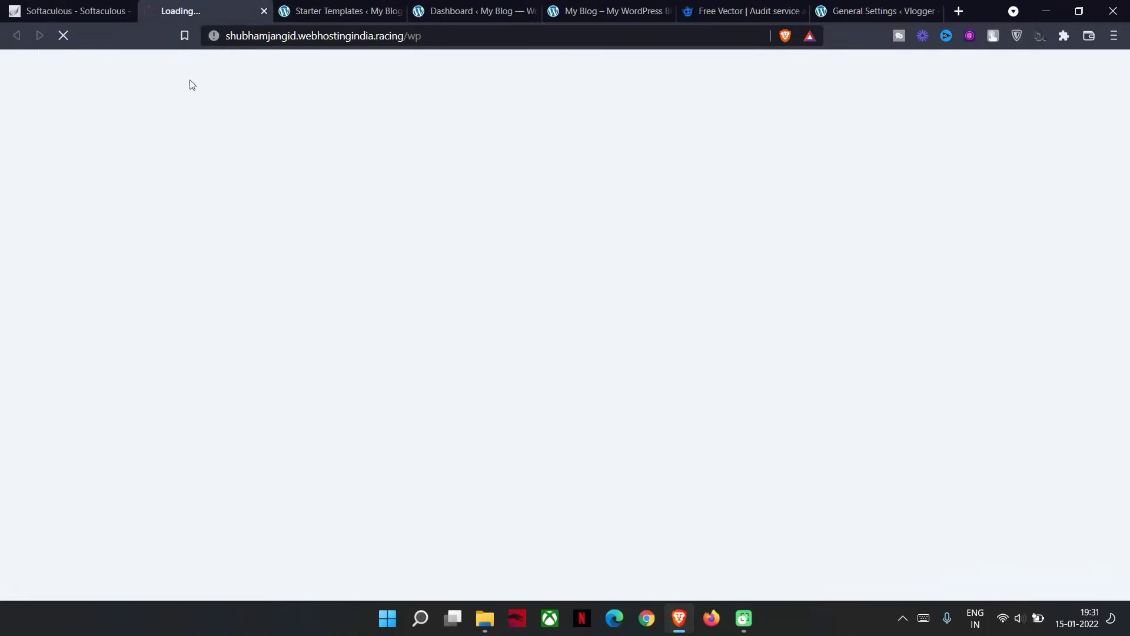
pyautogui.click(68, 7)
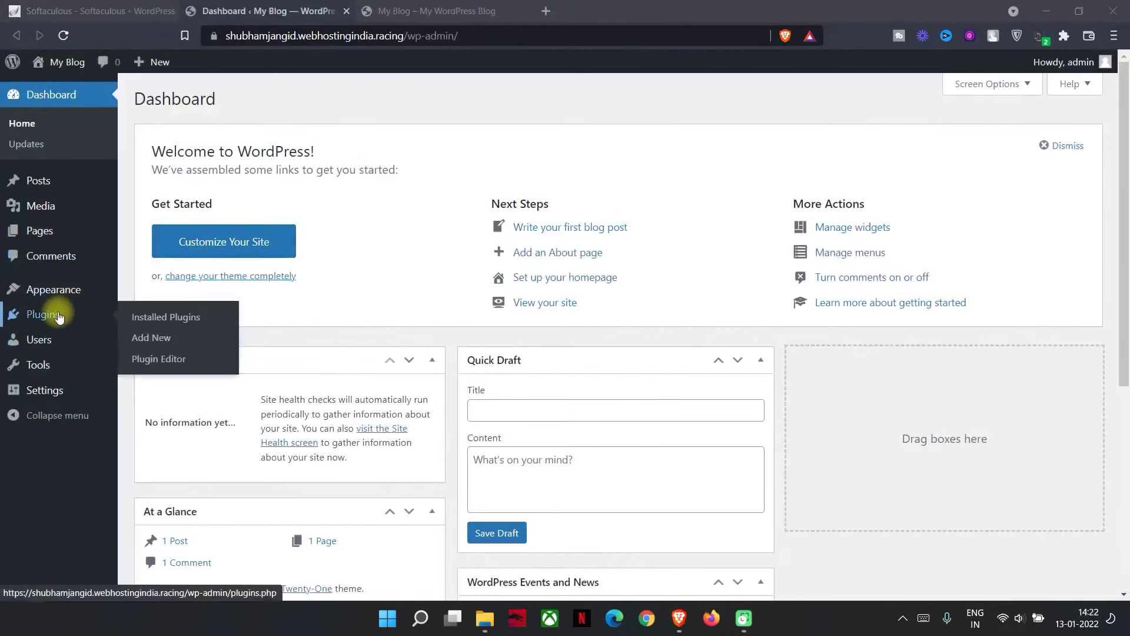
# Add a new WordPress plugin by uploading and installing the astra-sites.3.0.25 zip file from the Themes and Images folder
pyautogui.click(59, 316)
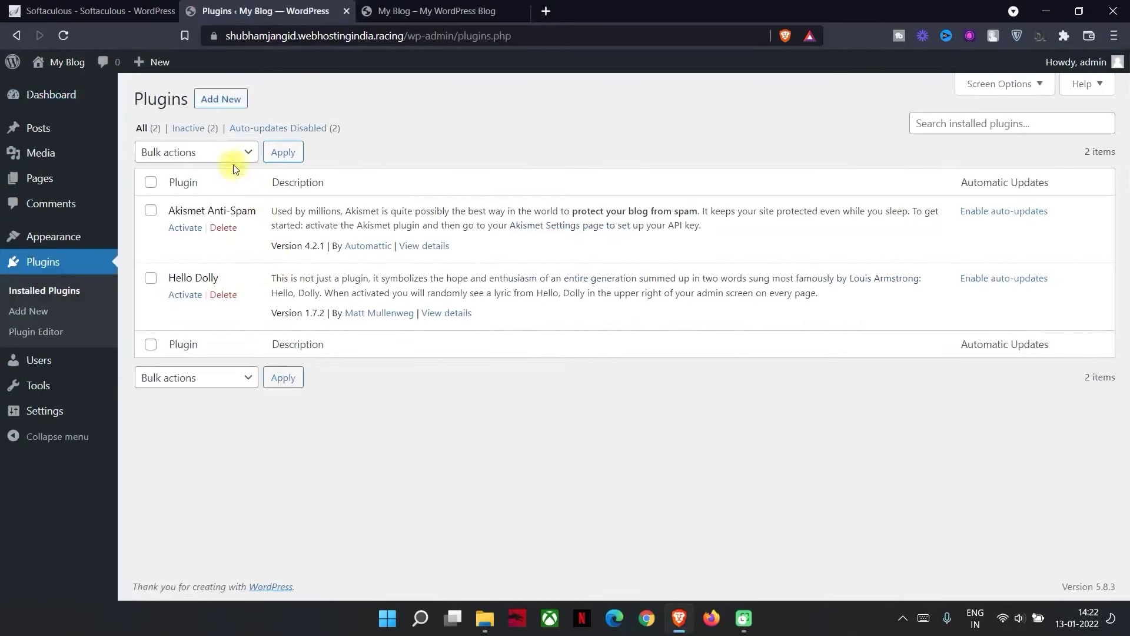
pyautogui.click(224, 100)
pyautogui.click(263, 98)
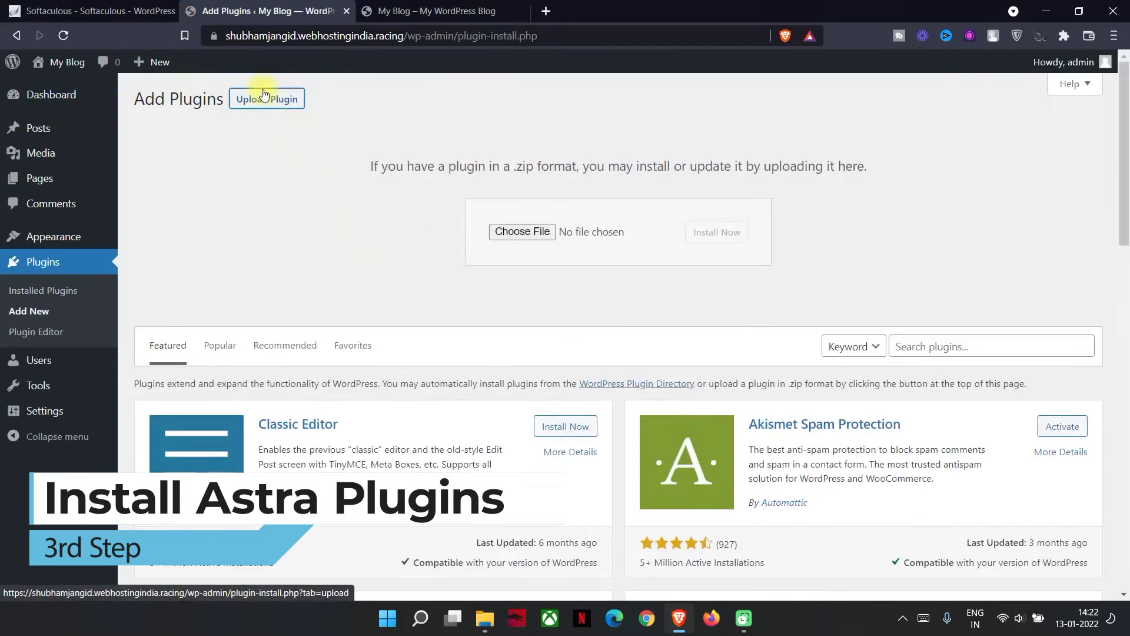
pyautogui.click(514, 238)
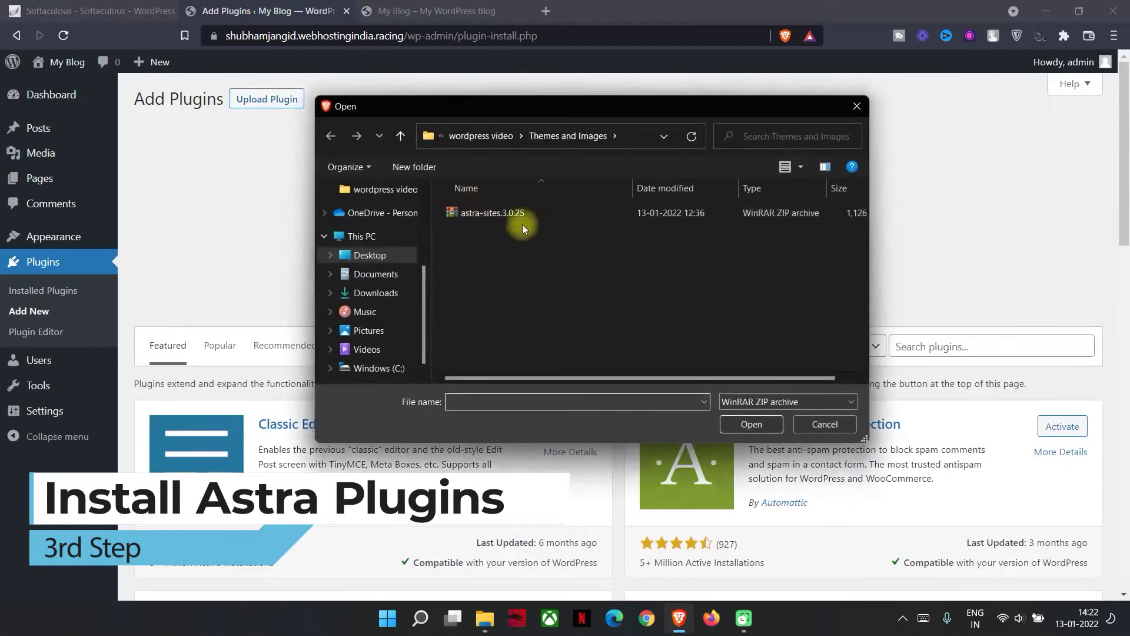
pyautogui.click(462, 213)
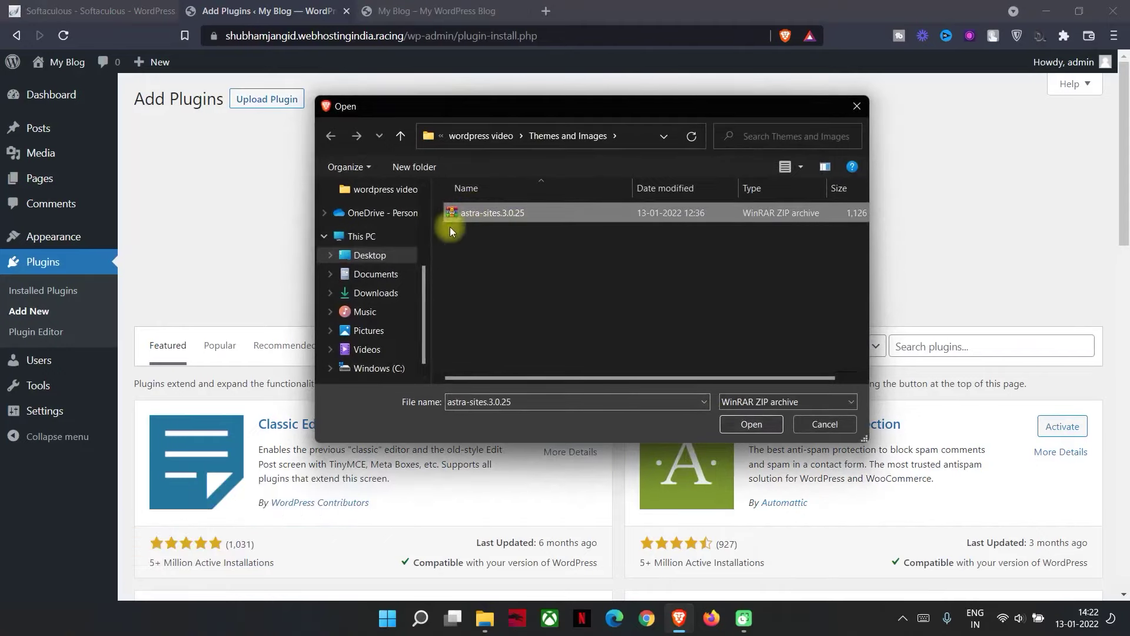
pyautogui.click(742, 428)
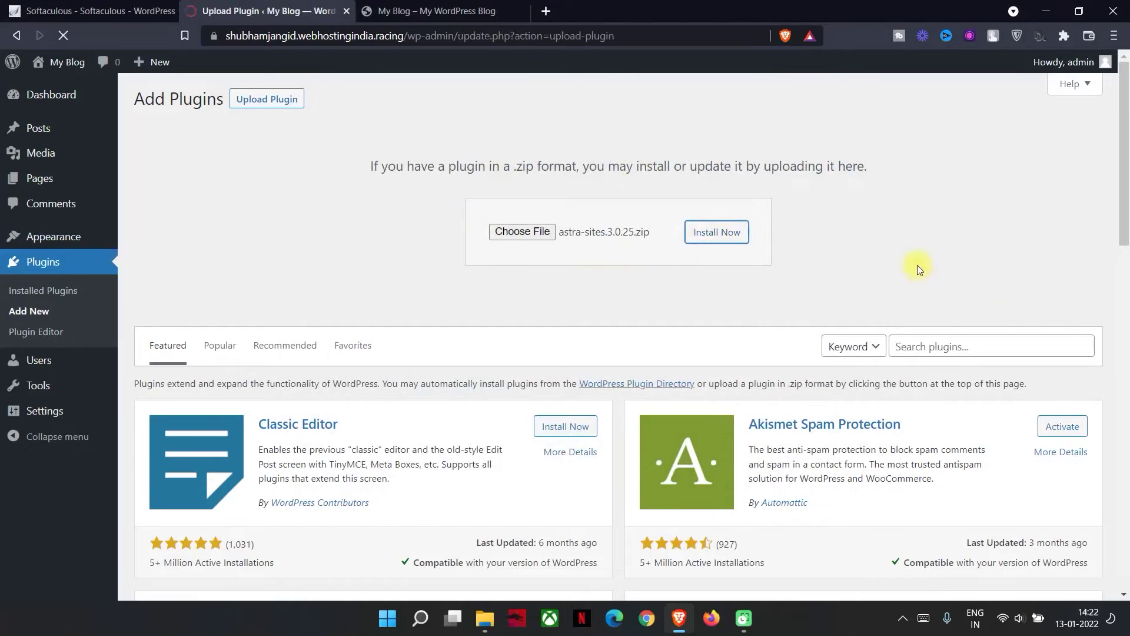
pyautogui.moveTo(101, 152); pyautogui.dragTo(216, 145)
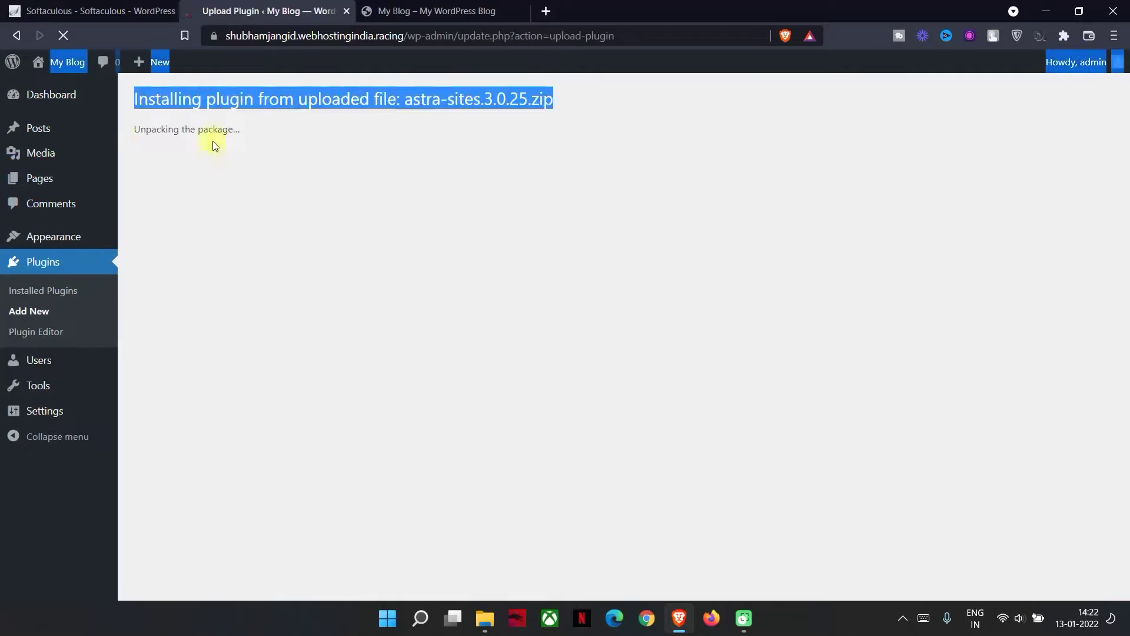
pyautogui.click(538, 243)
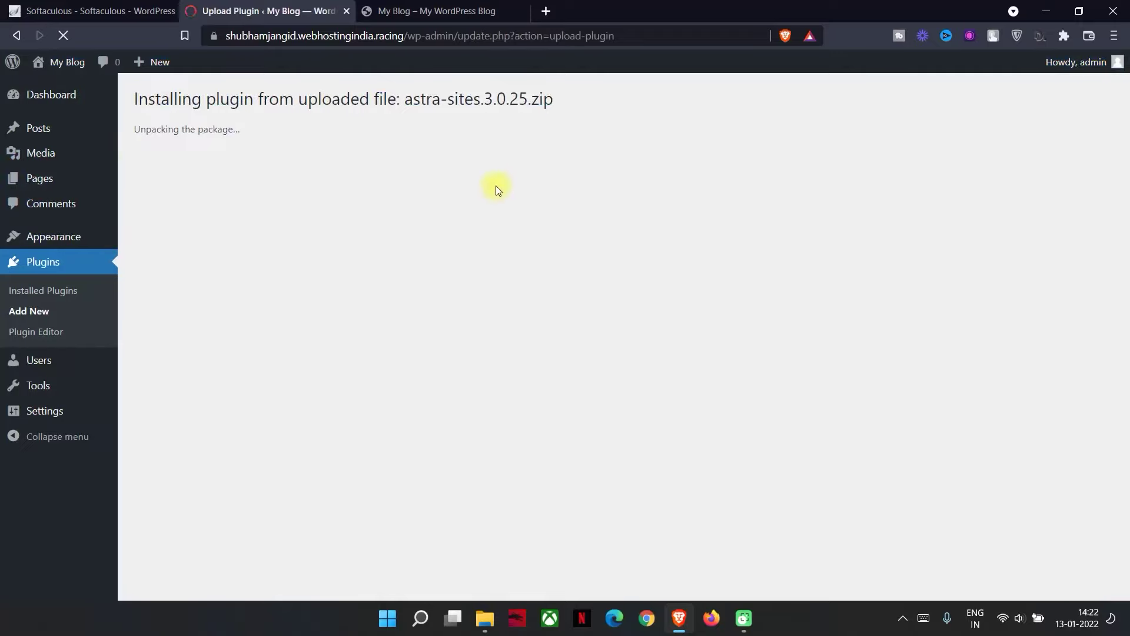
pyautogui.moveTo(77, 154); pyautogui.dragTo(294, 143)
pyautogui.click(368, 157)
pyautogui.click(318, 171)
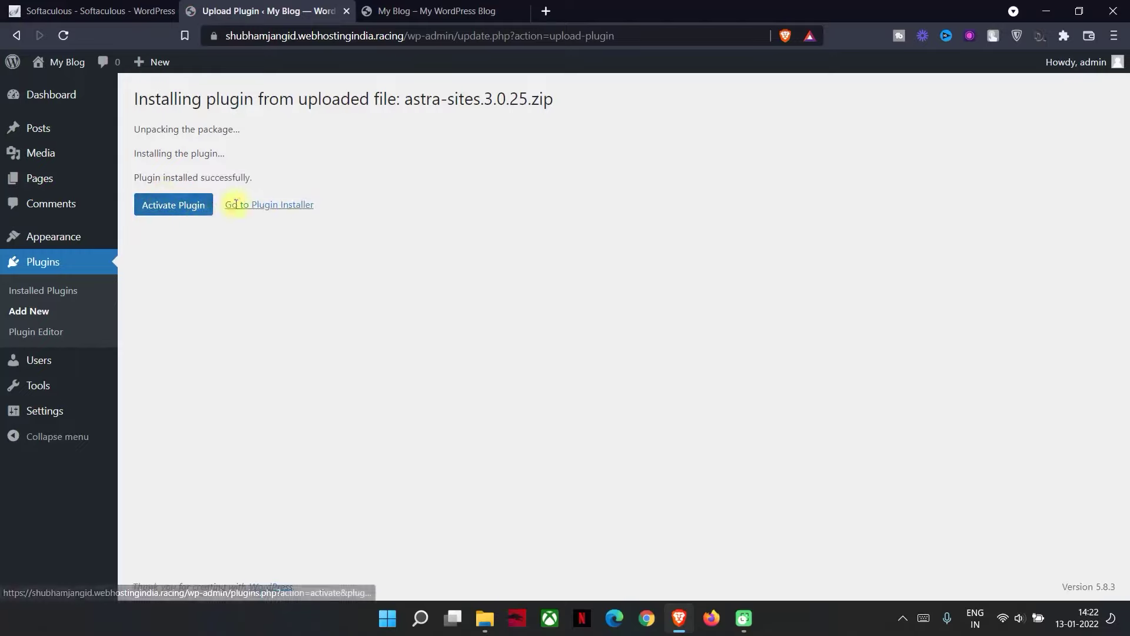
# Activate the uploaded Starter Templates plugin and open its template library
pyautogui.click(175, 213)
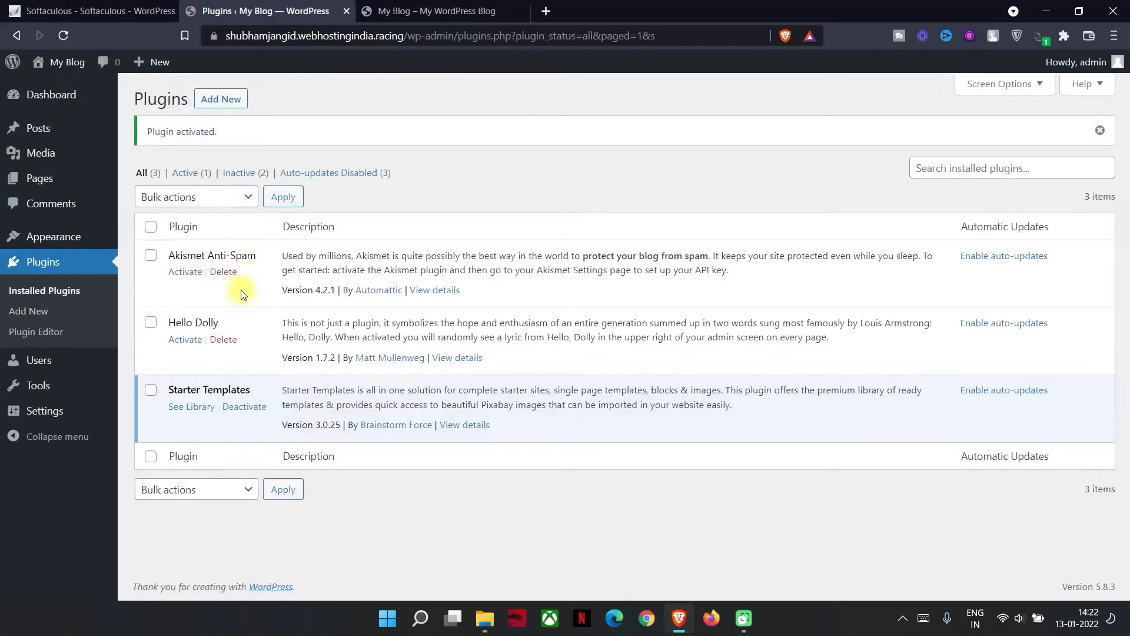
pyautogui.click(186, 409)
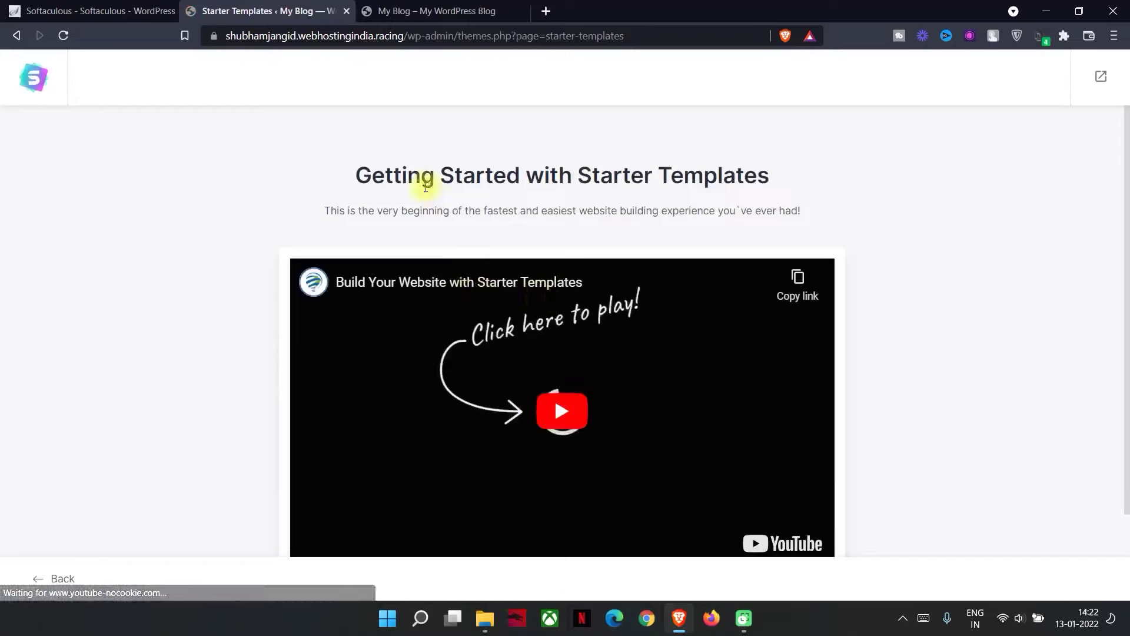
# Start building the website with Starter Templates and choose Elementor as the page builder
pyautogui.scroll(-2, 394, 408)
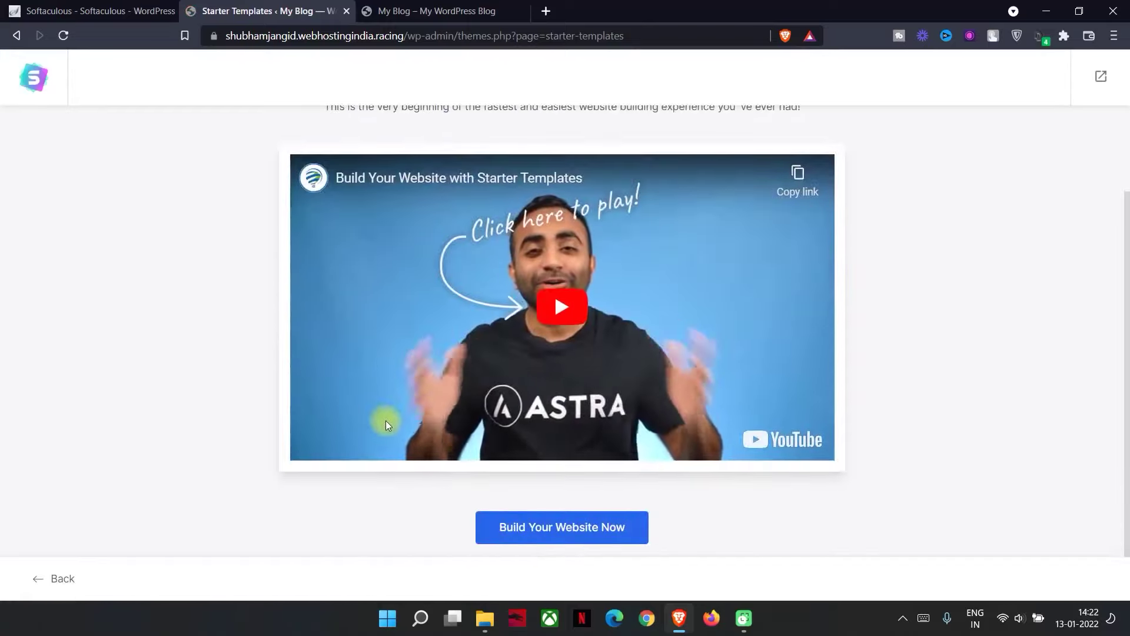
pyautogui.click(568, 528)
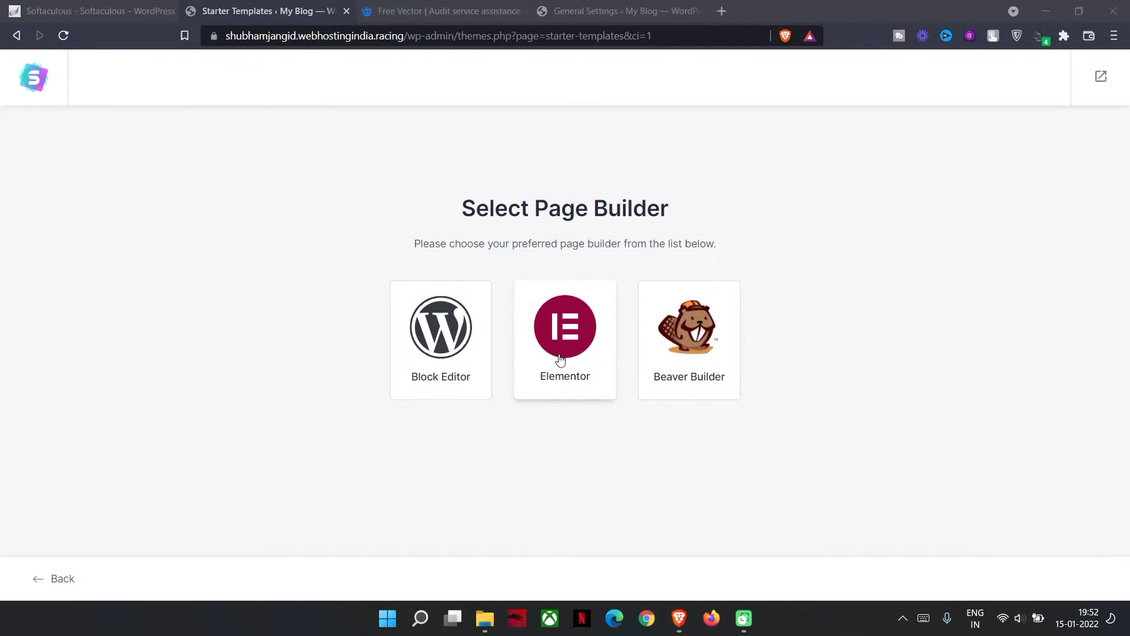
pyautogui.click(560, 359)
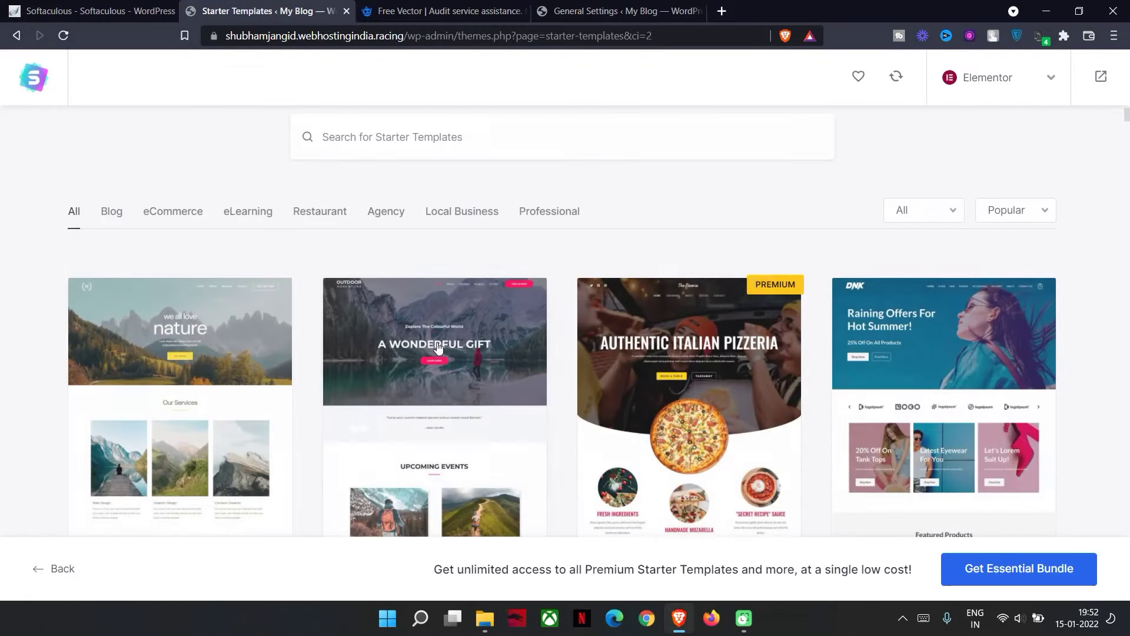
# Filter the starter templates by the Local Business category and select the free Local Business template
pyautogui.scroll(-1, 312, 372)
pyautogui.scroll(-4, 313, 376)
pyautogui.scroll(6, 466, 236)
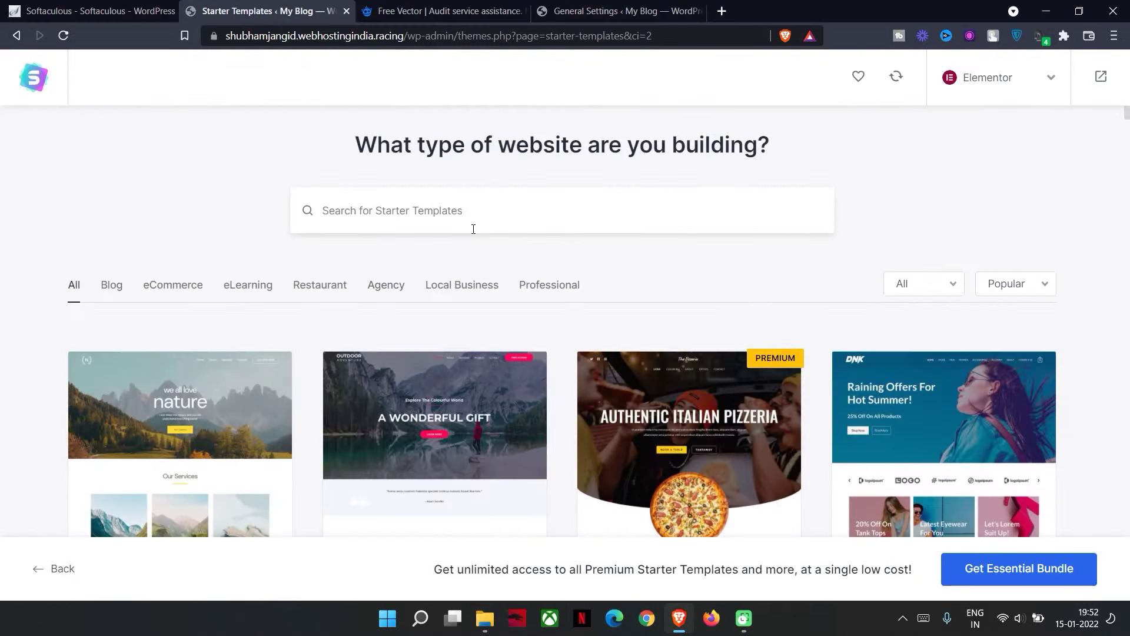
pyautogui.click(524, 287)
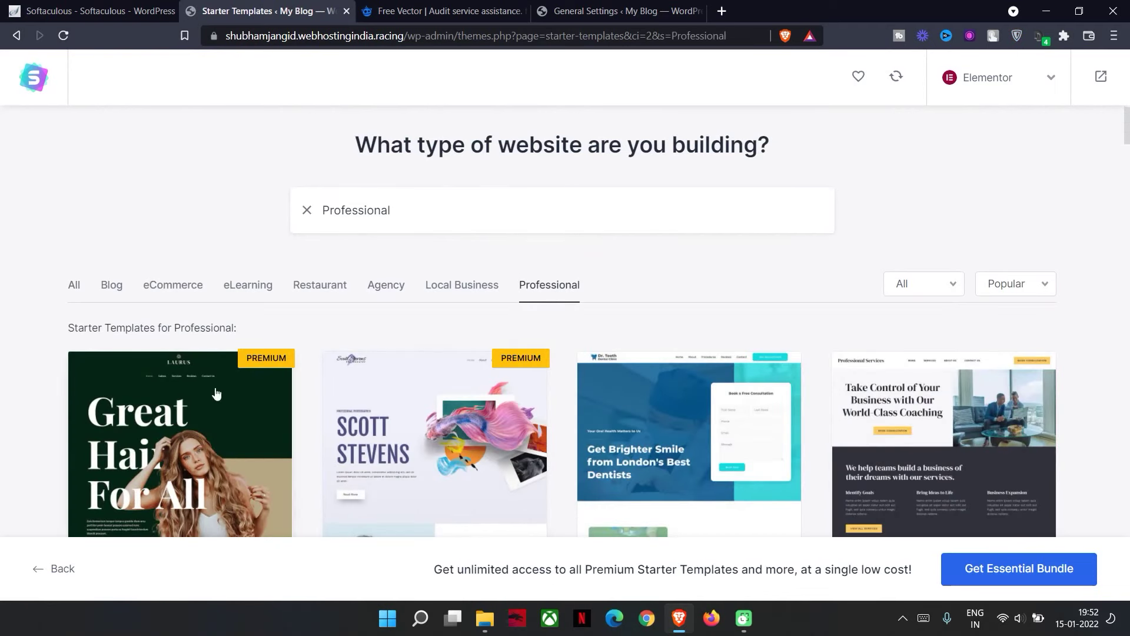
pyautogui.click(468, 286)
pyautogui.scroll(-3, 418, 327)
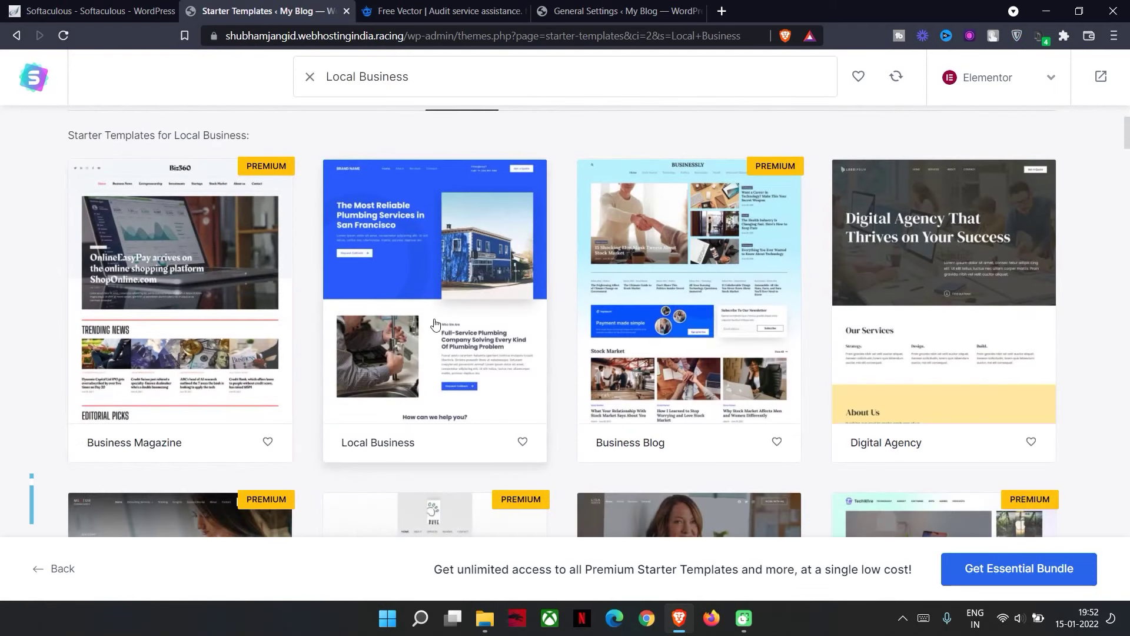
pyautogui.click(362, 388)
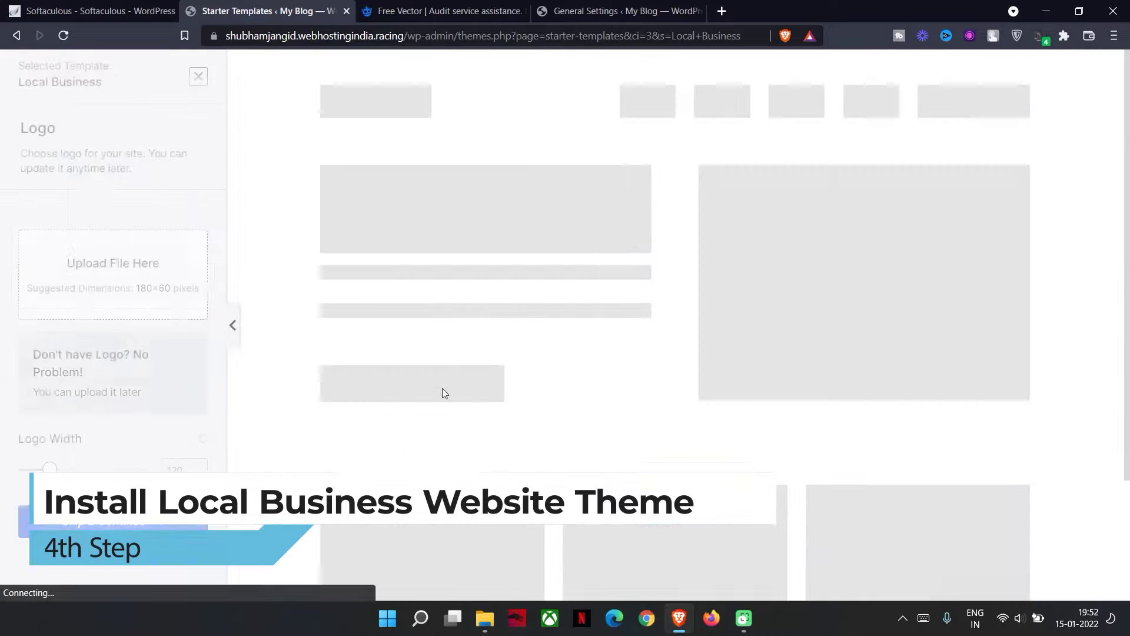
# Skip the logo upload for the Local Business template and look through its colour and font options
pyautogui.click(131, 525)
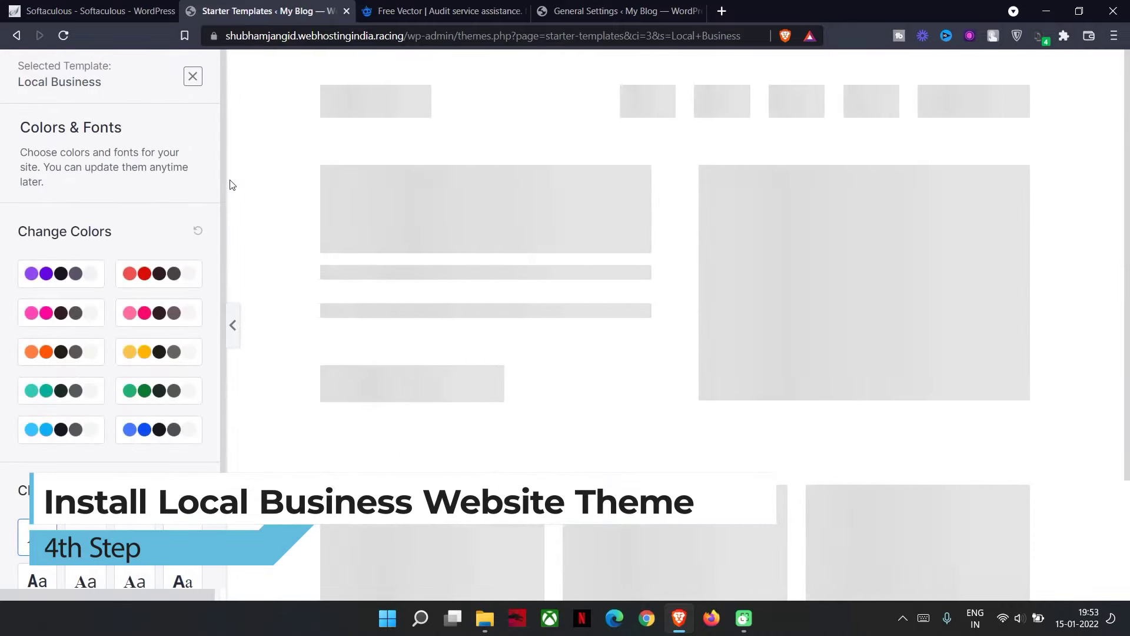
pyautogui.scroll(-2, 221, 169)
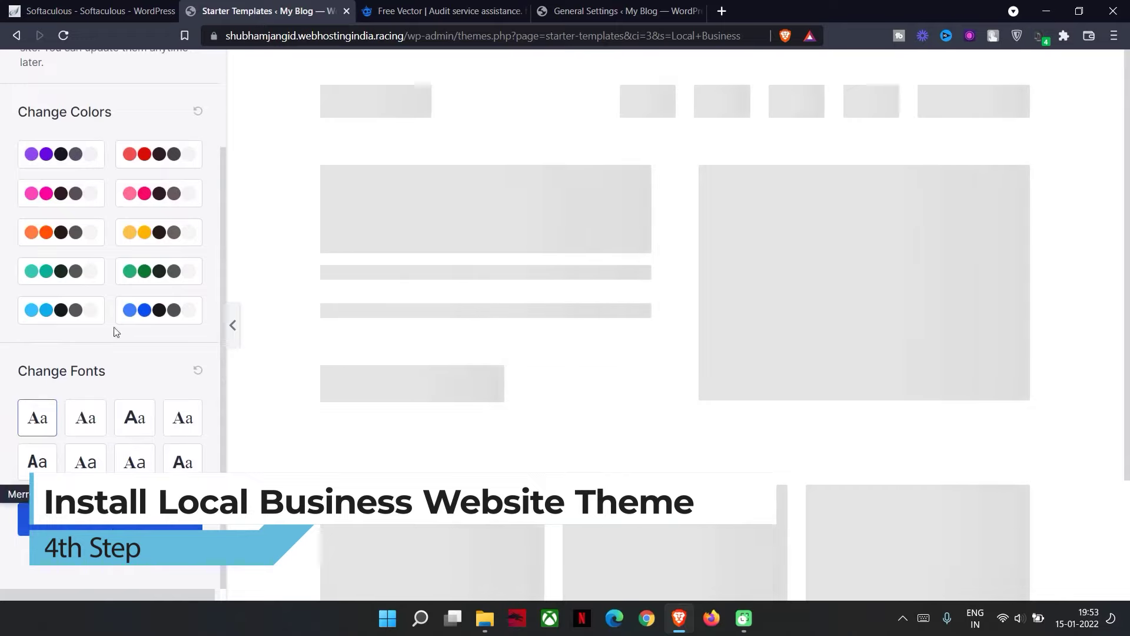
pyautogui.scroll(2, 186, 136)
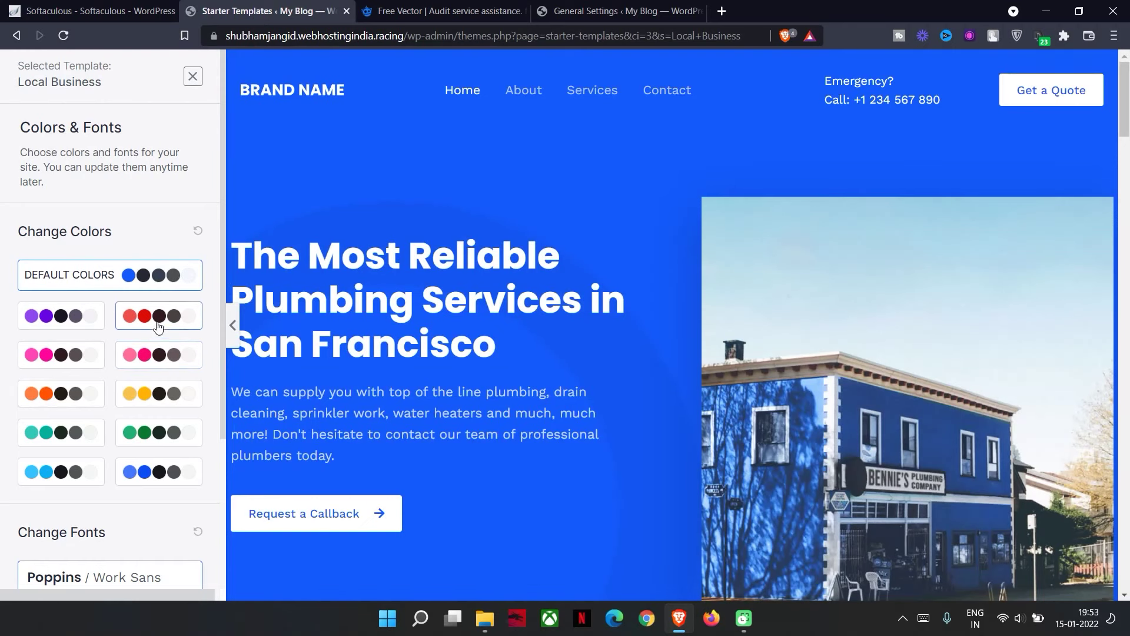
# Try the red, yellow and orange palettes, apply the purple colour palette to the Local Business template, and continue to the final setup form
pyautogui.click(157, 323)
pyautogui.click(142, 393)
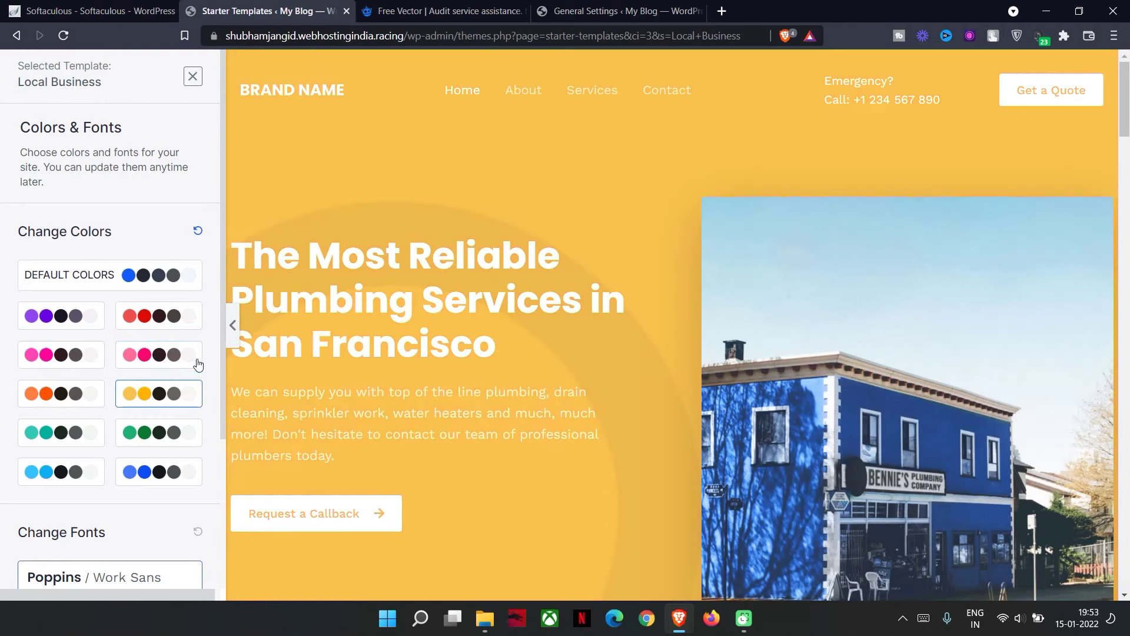
pyautogui.click(57, 405)
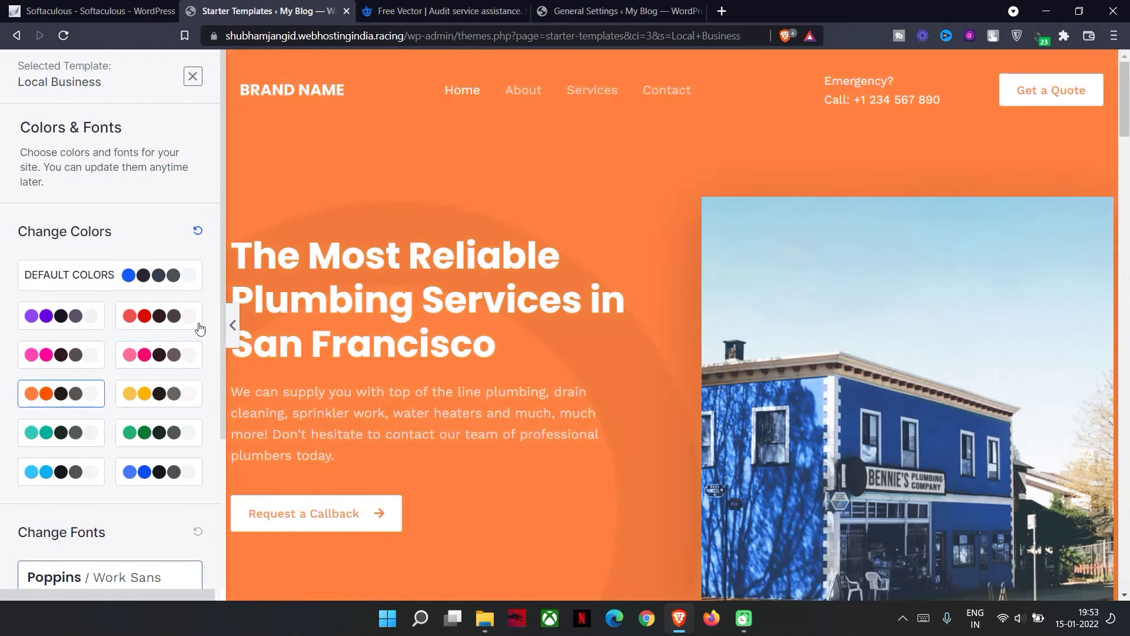
pyautogui.click(74, 318)
pyautogui.scroll(-5, 719, 330)
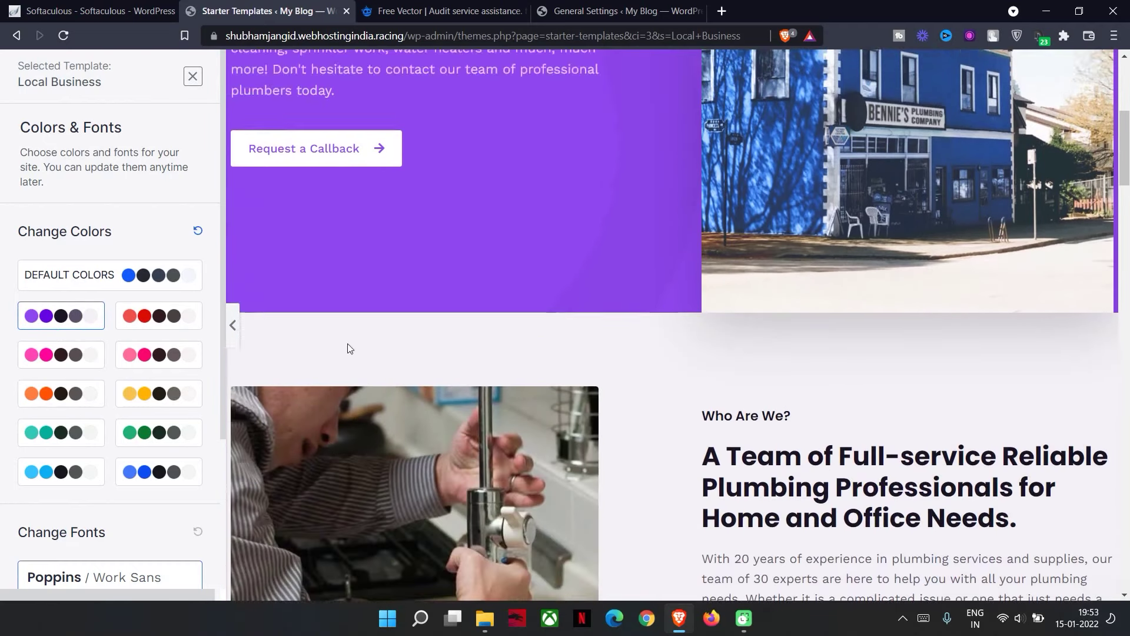
pyautogui.scroll(5, 350, 348)
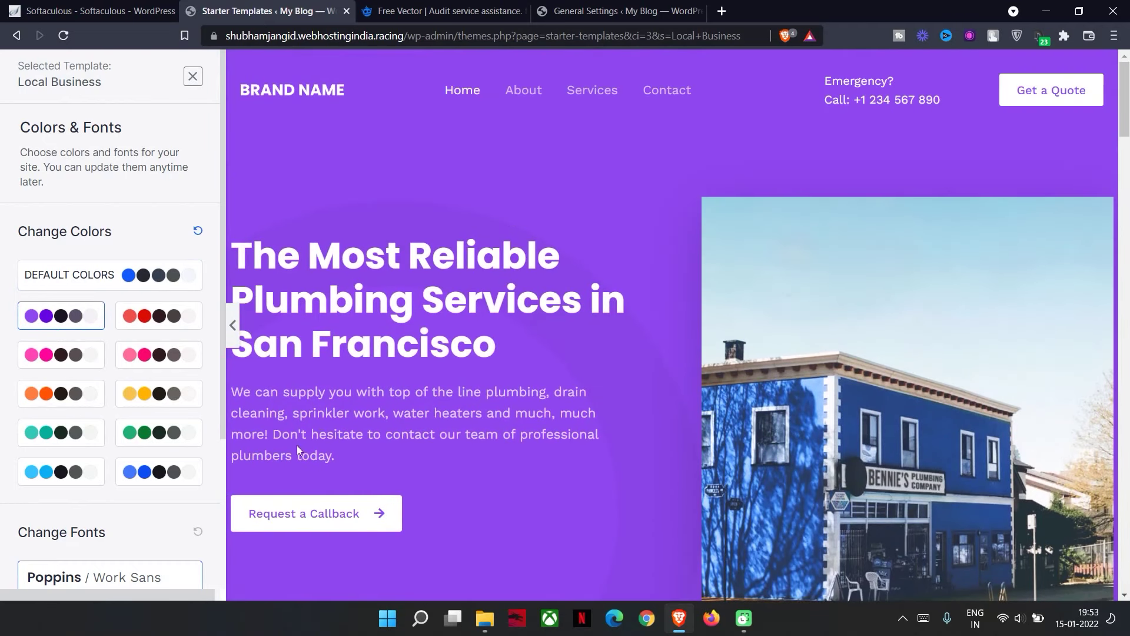
pyautogui.scroll(-4, 106, 530)
pyautogui.click(128, 527)
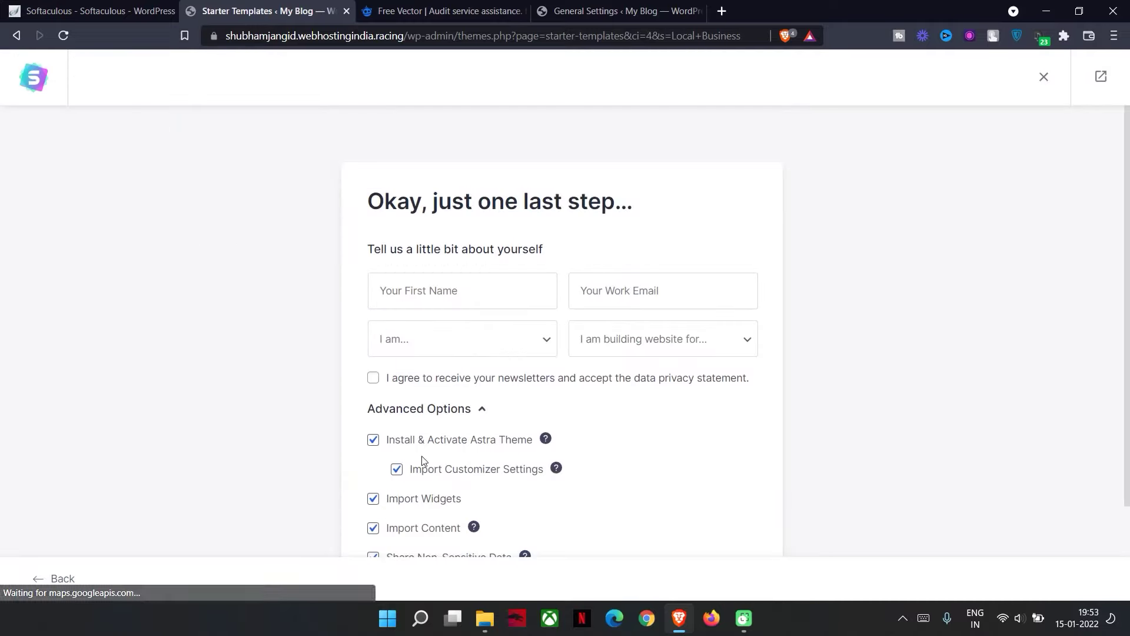
# Submit the final form and build the website, leaving the personal details blank and all theme, widget and content import options enabled
pyautogui.scroll(-2, 512, 448)
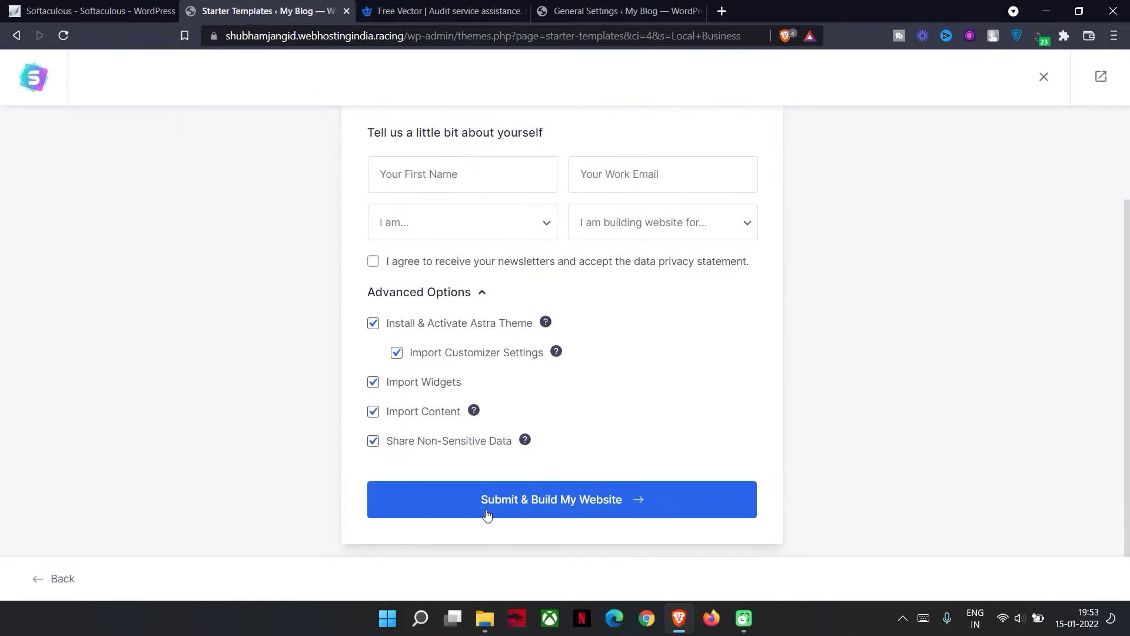
pyautogui.click(518, 496)
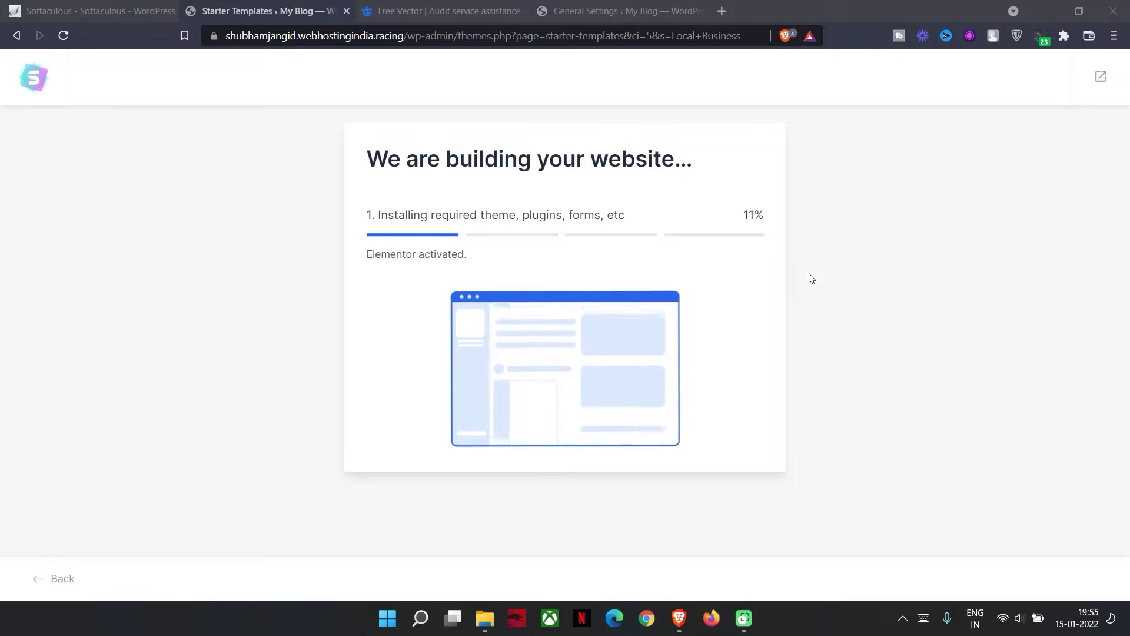
pyautogui.doubleClick(759, 215)
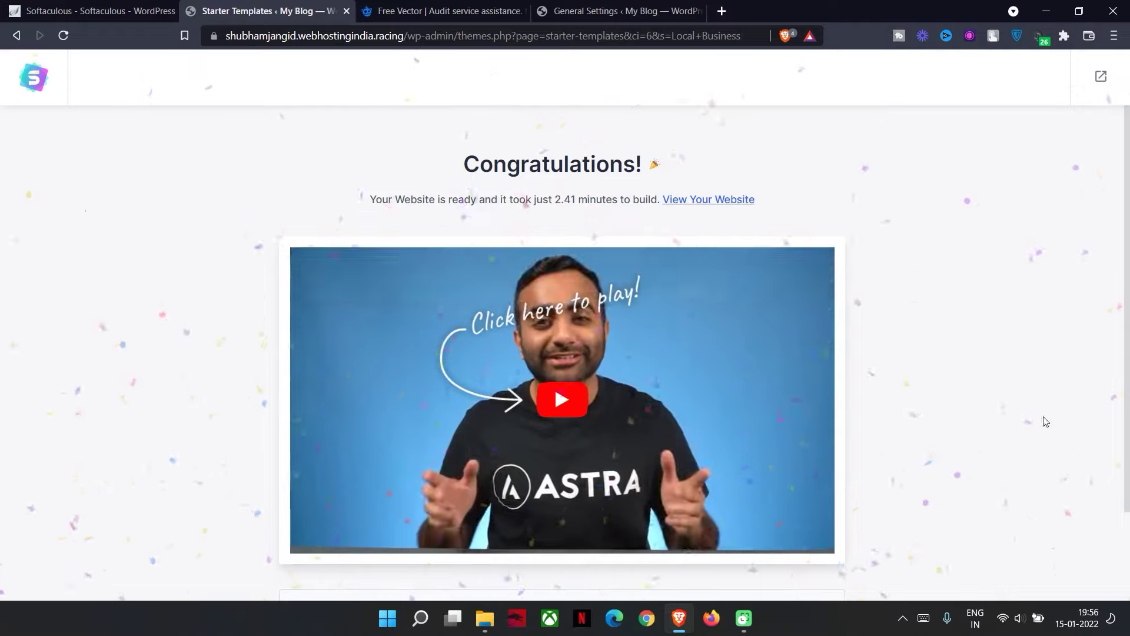
# Open the newly built website and look through its home page from the header to the Who Are We section
pyautogui.click(690, 201)
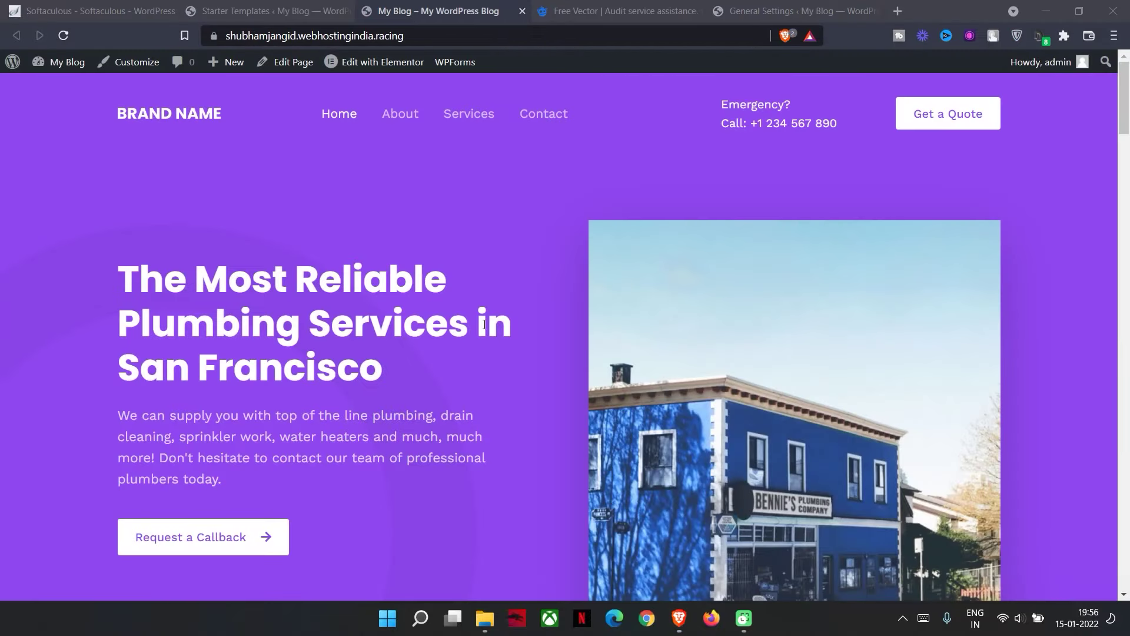
pyautogui.scroll(-4, 759, 327)
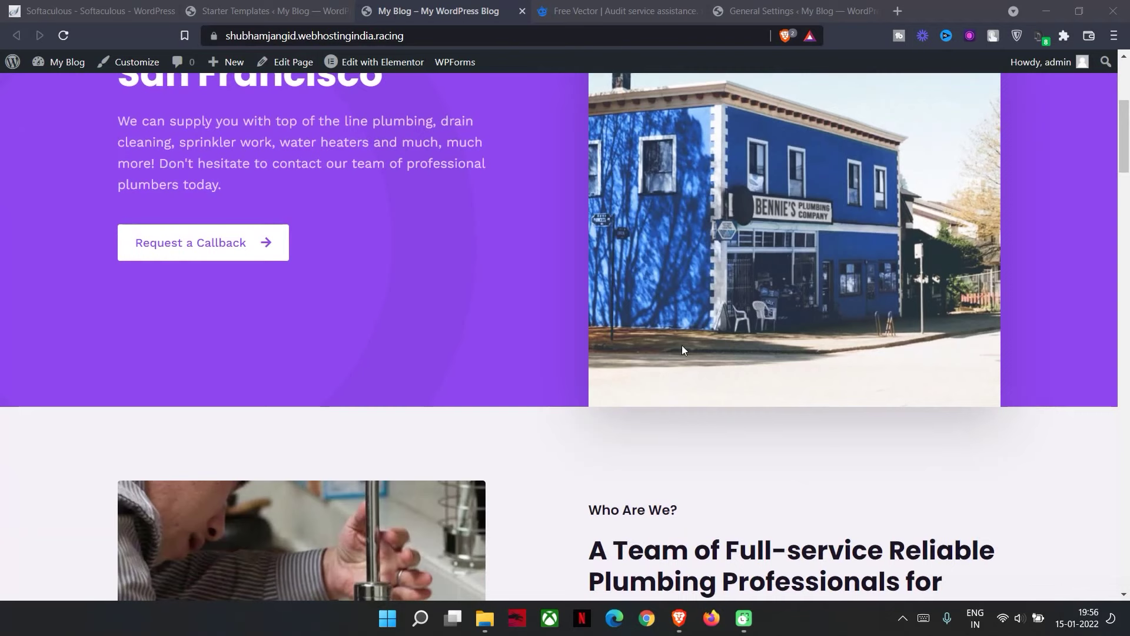
pyautogui.scroll(3, 809, 328)
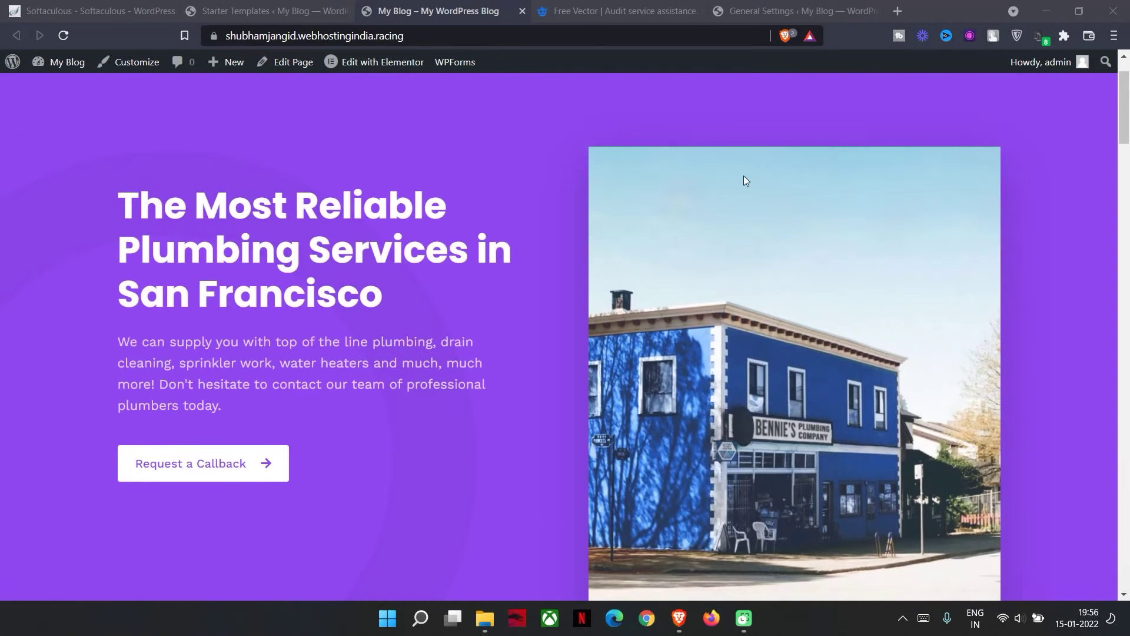
pyautogui.scroll(1, 734, 246)
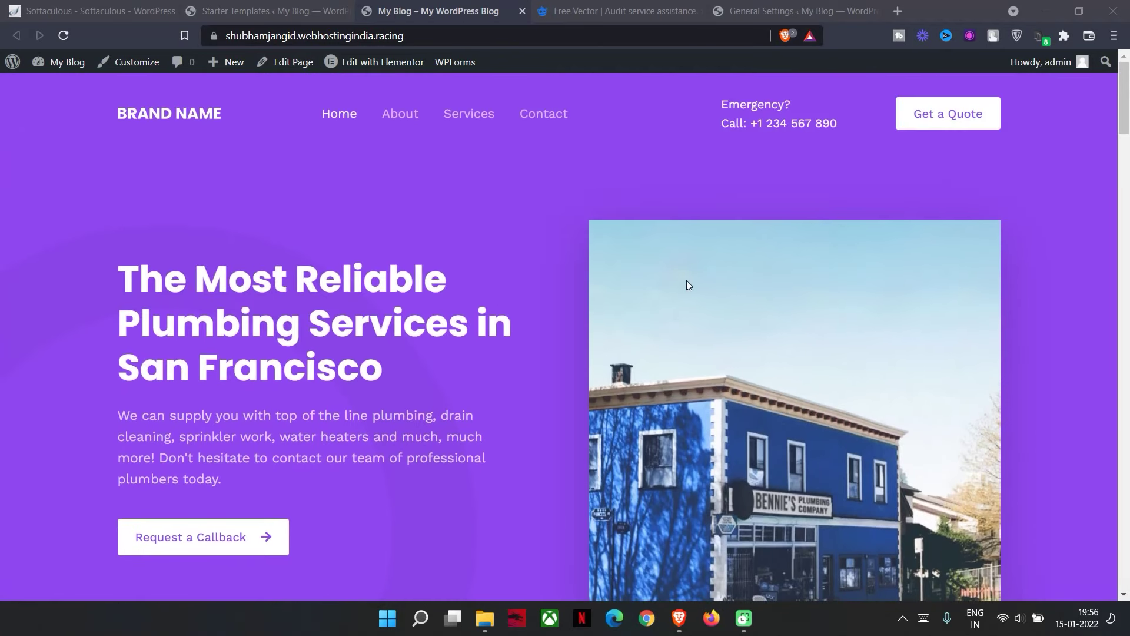
pyautogui.scroll(-8, 750, 327)
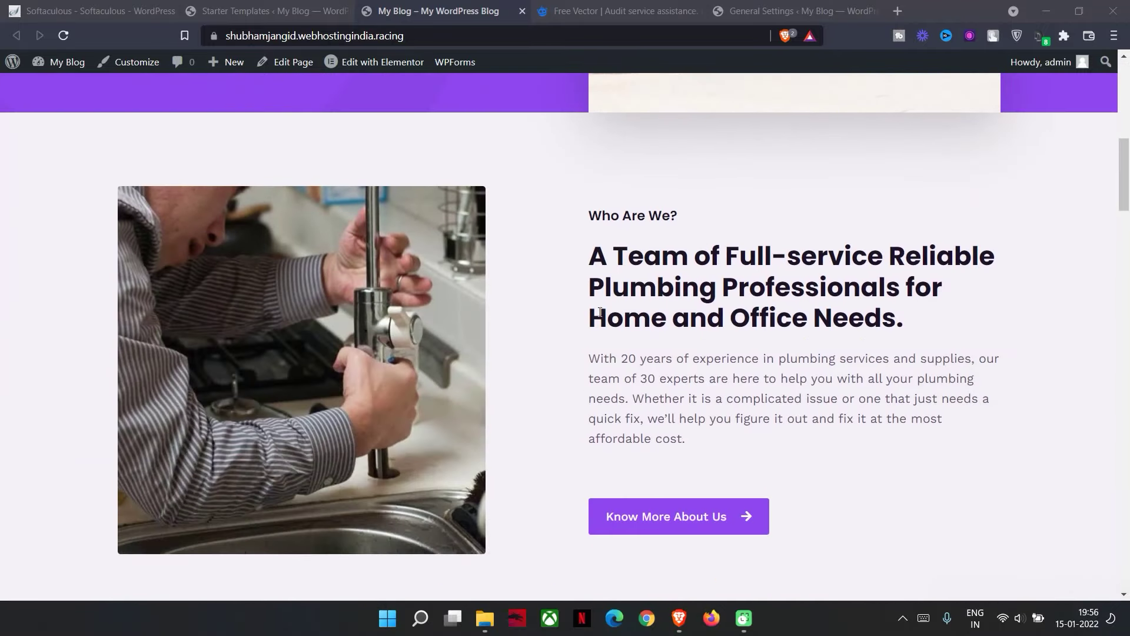
pyautogui.moveTo(632, 288); pyautogui.dragTo(740, 288)
pyautogui.scroll(8, 630, 302)
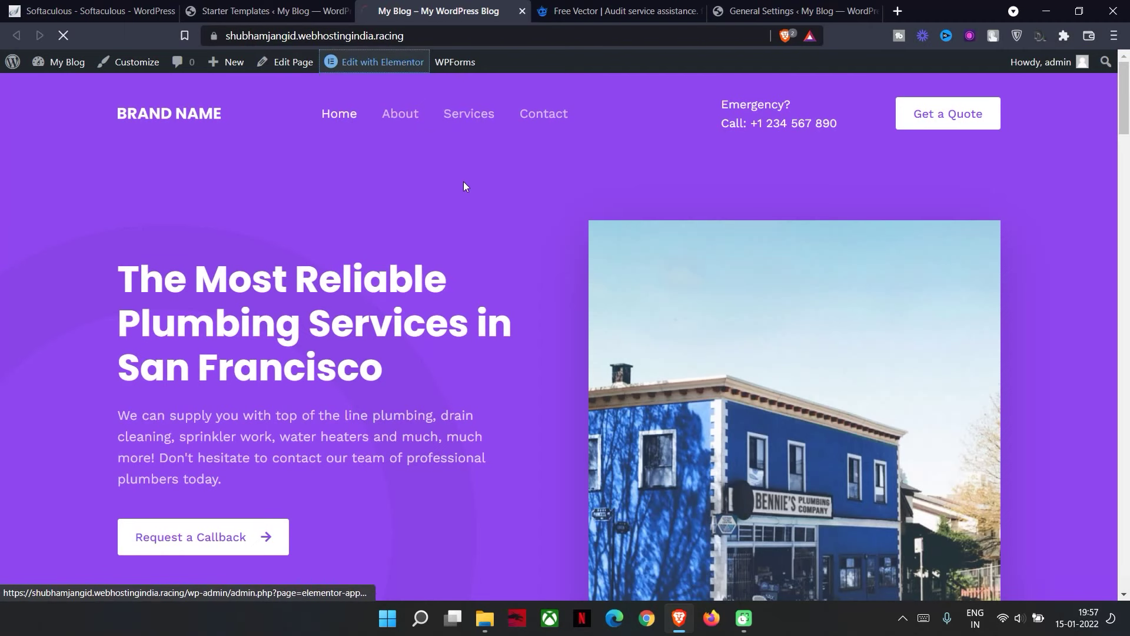
# Search the web for "png royltee free" in the Freepik browser tab and open the Pngtree site
pyautogui.click(616, 11)
pyautogui.click(473, 36)
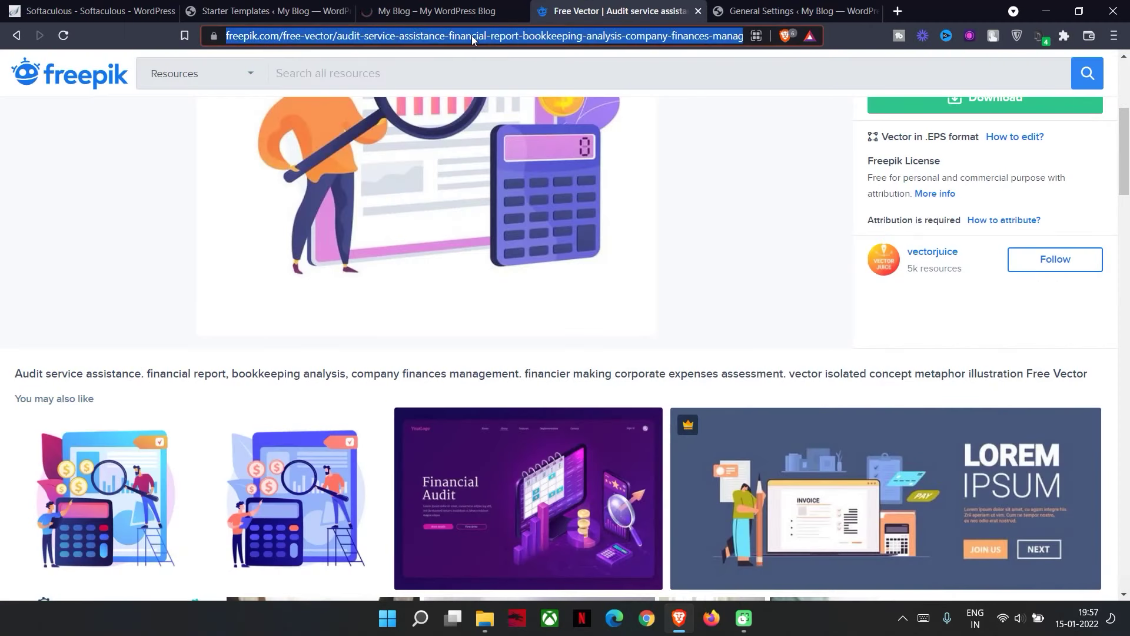
pyautogui.write('png')
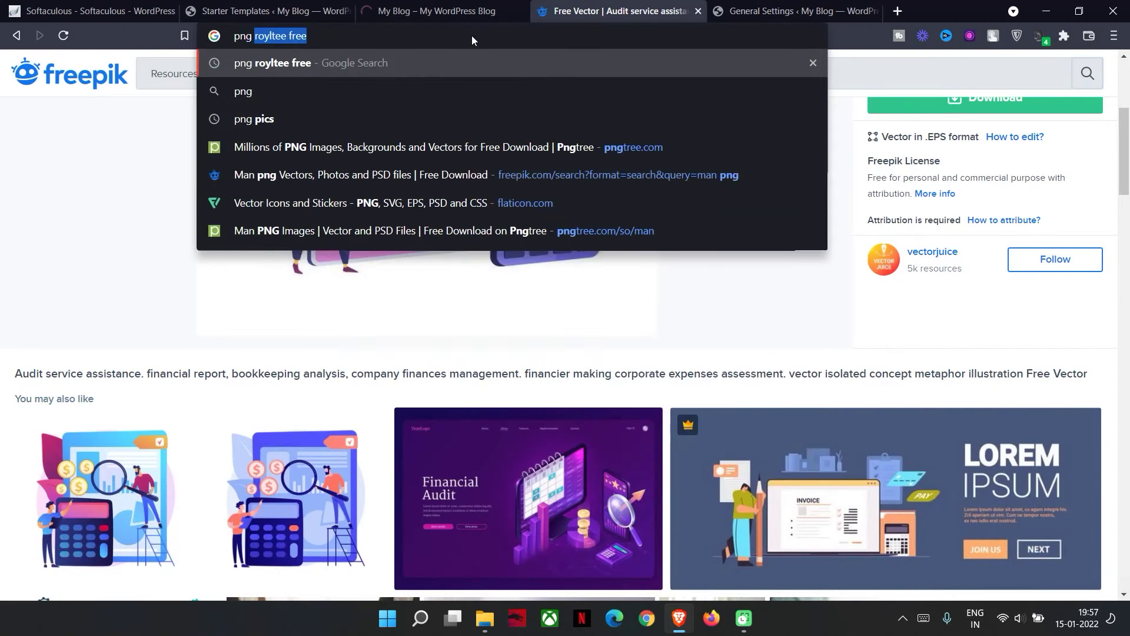
pyautogui.press('Return')
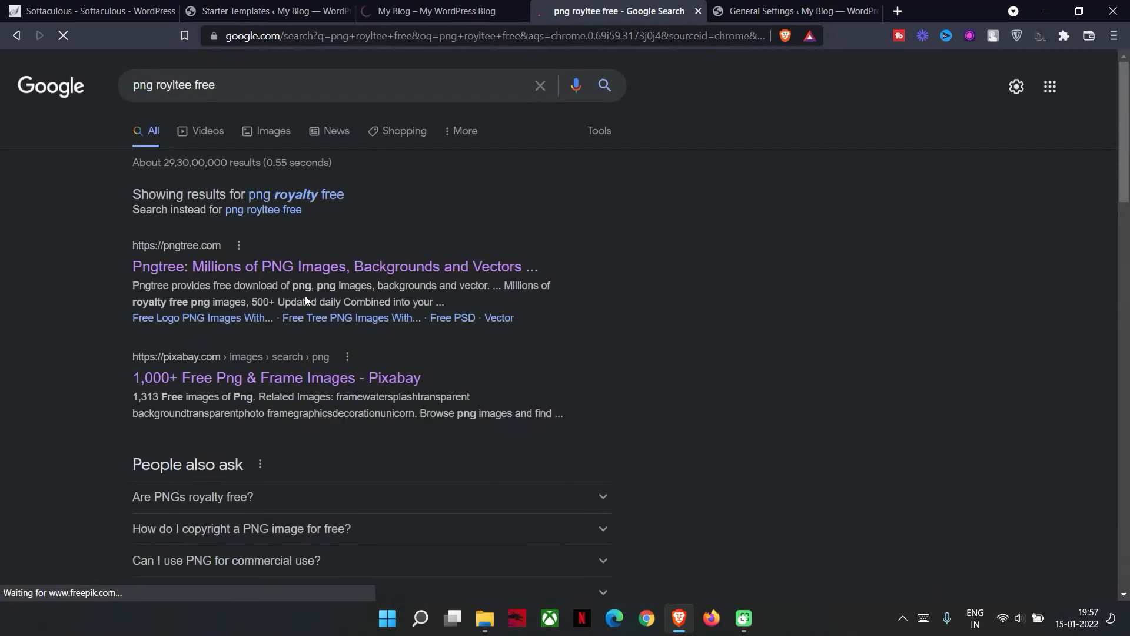
pyautogui.click(191, 266)
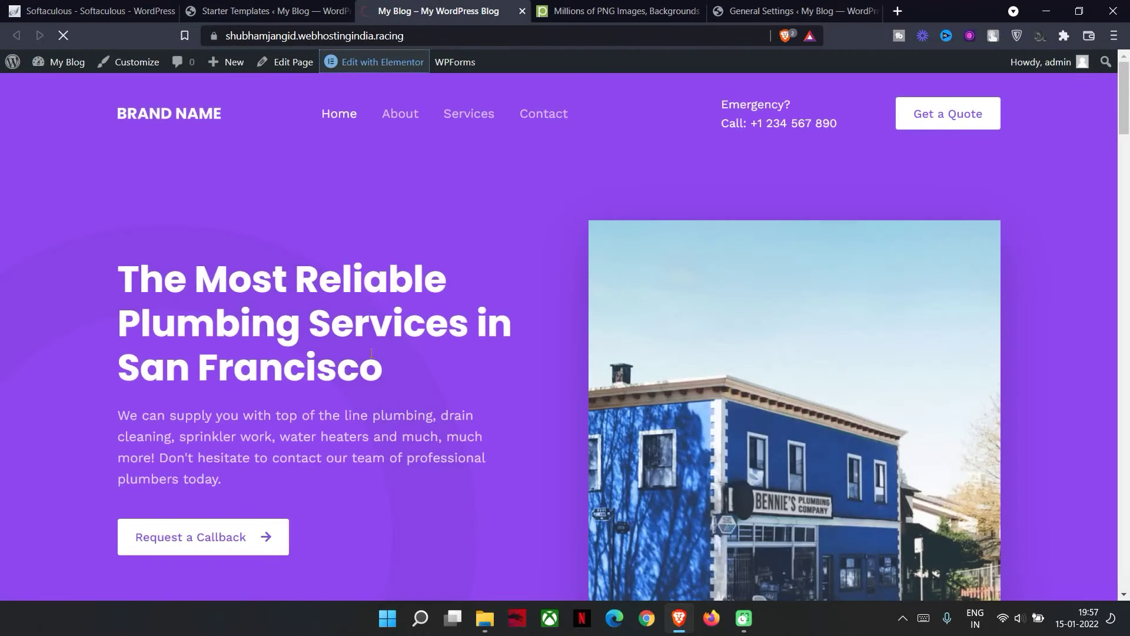
# Search Pngtree for "plumbing" PNG images and look through the results
pyautogui.scroll(-3, 263, 480)
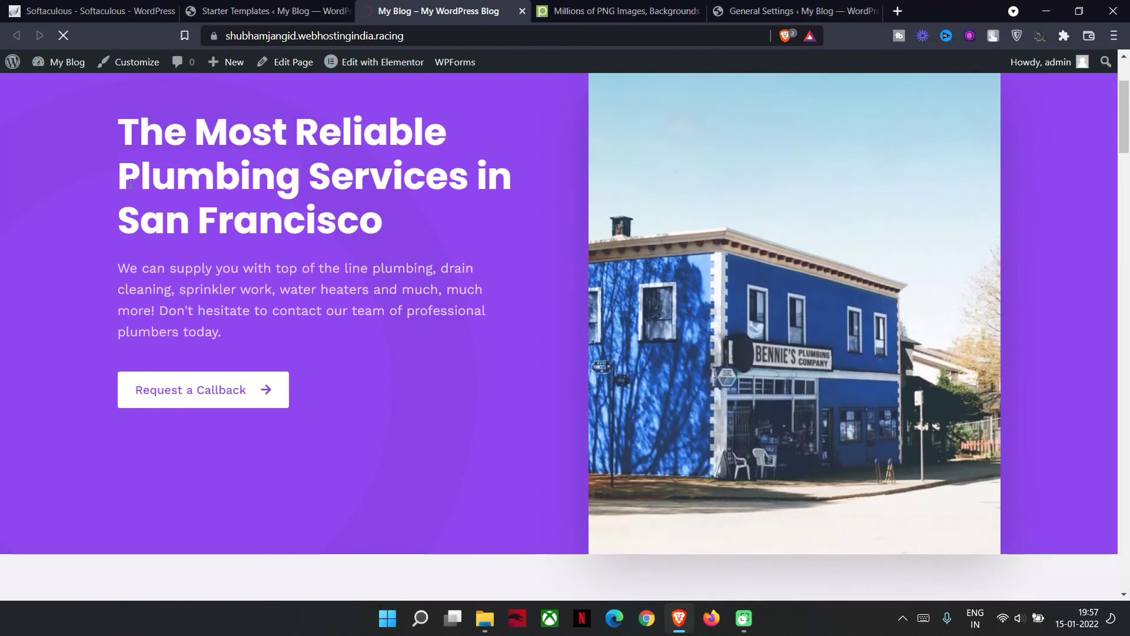
pyautogui.click(548, 8)
pyautogui.click(376, 300)
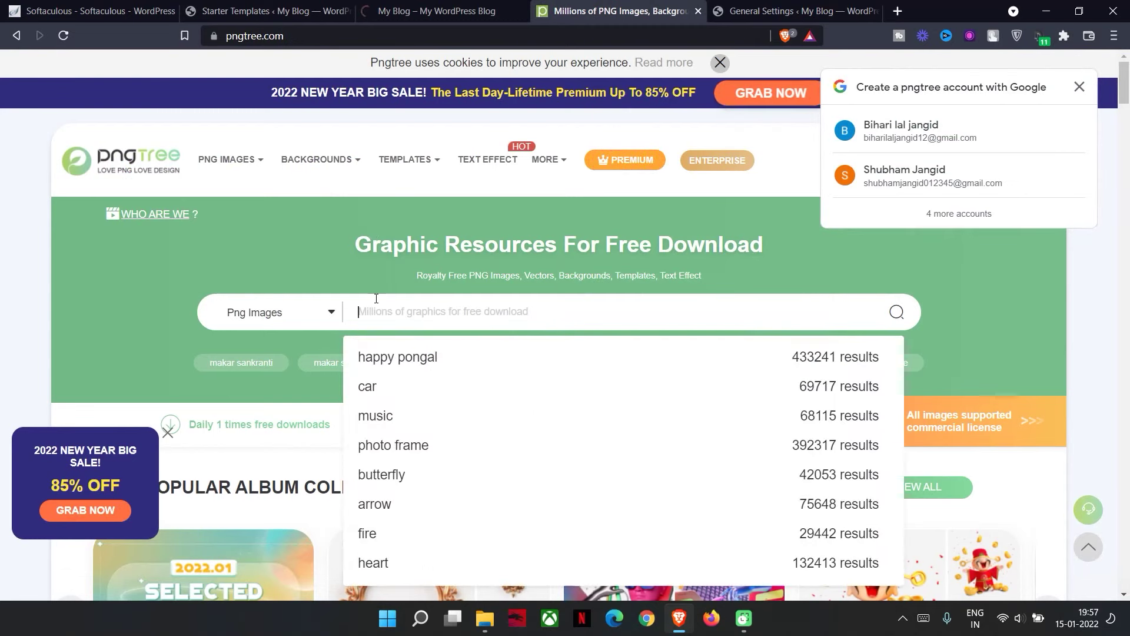
pyautogui.press('Return')
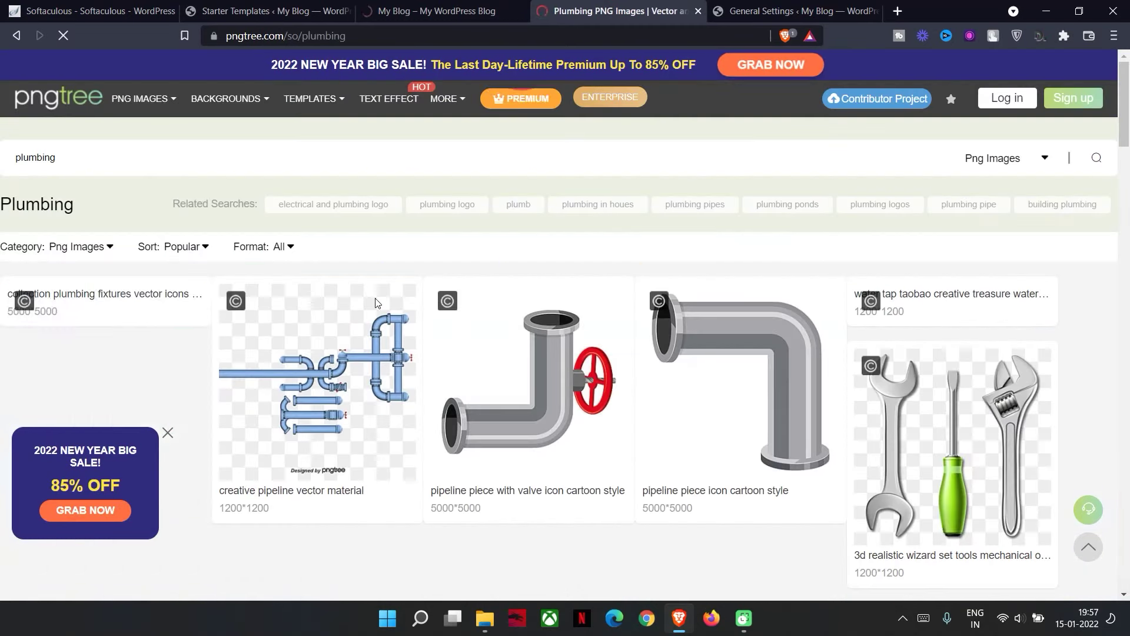
pyautogui.scroll(-10, 860, 441)
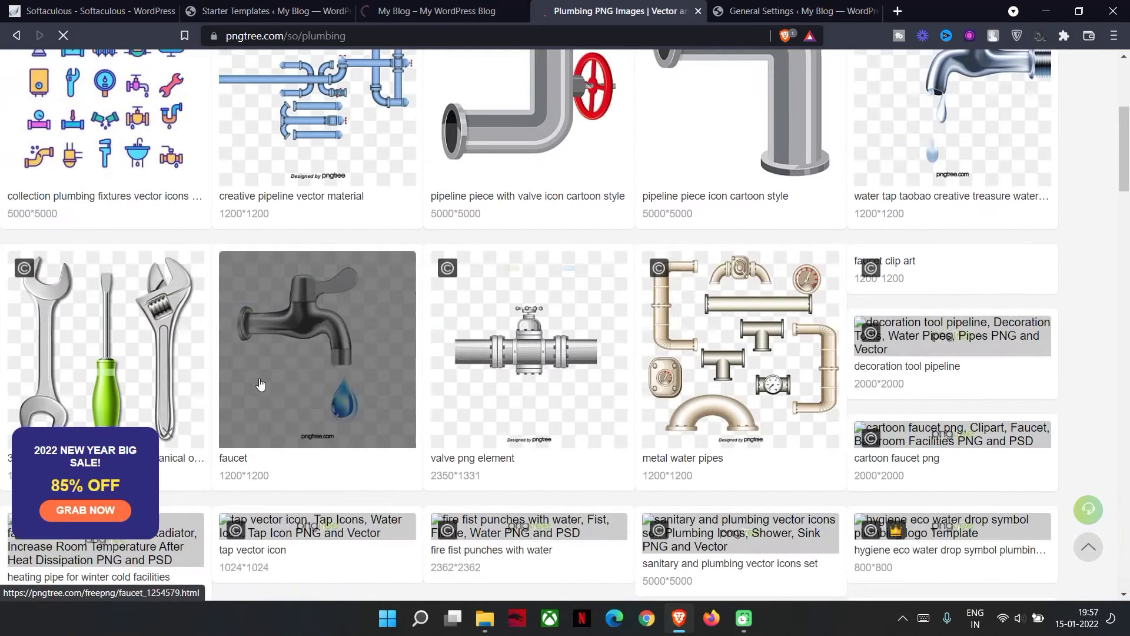
pyautogui.scroll(10, 629, 423)
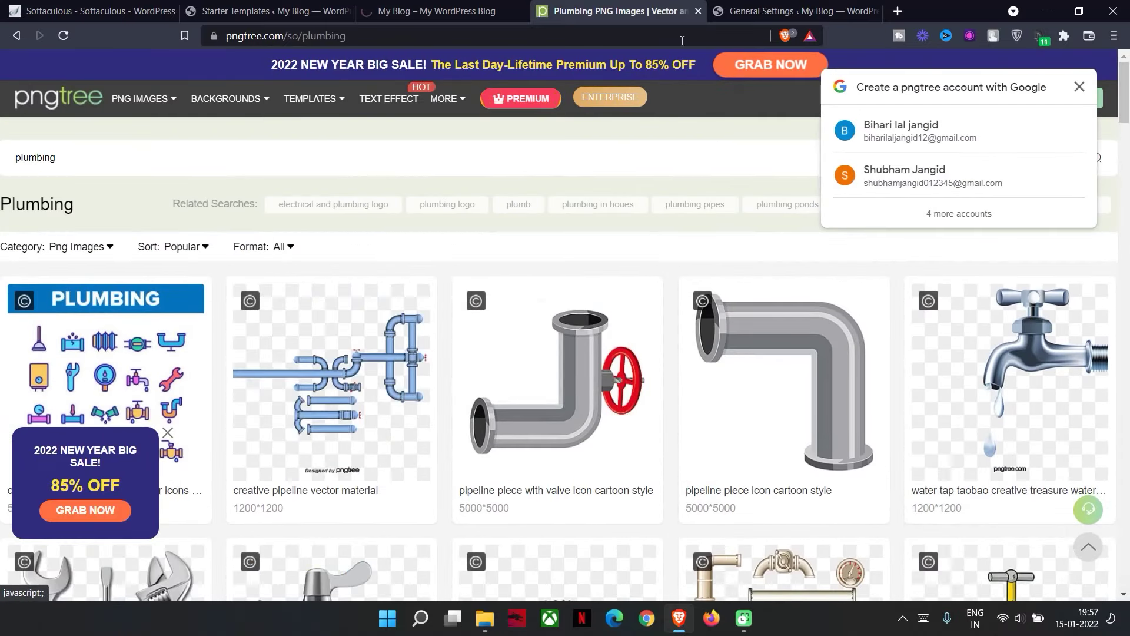
# Go to freepik.com and search all resources for "Plumbing"
pyautogui.click(682, 37)
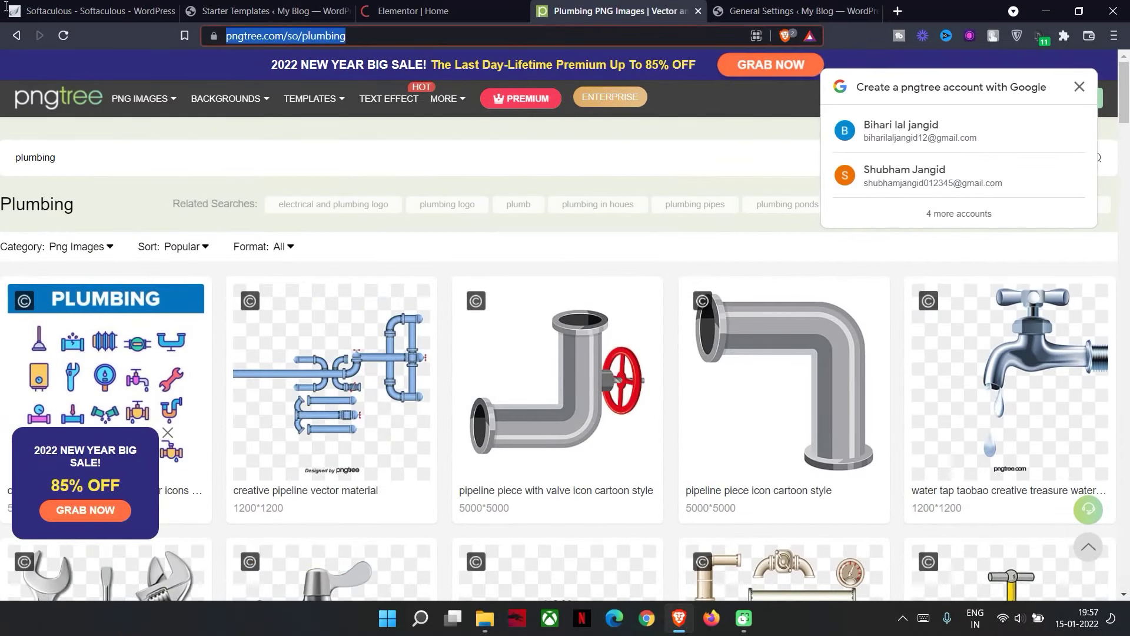
pyautogui.write('freepik.com')
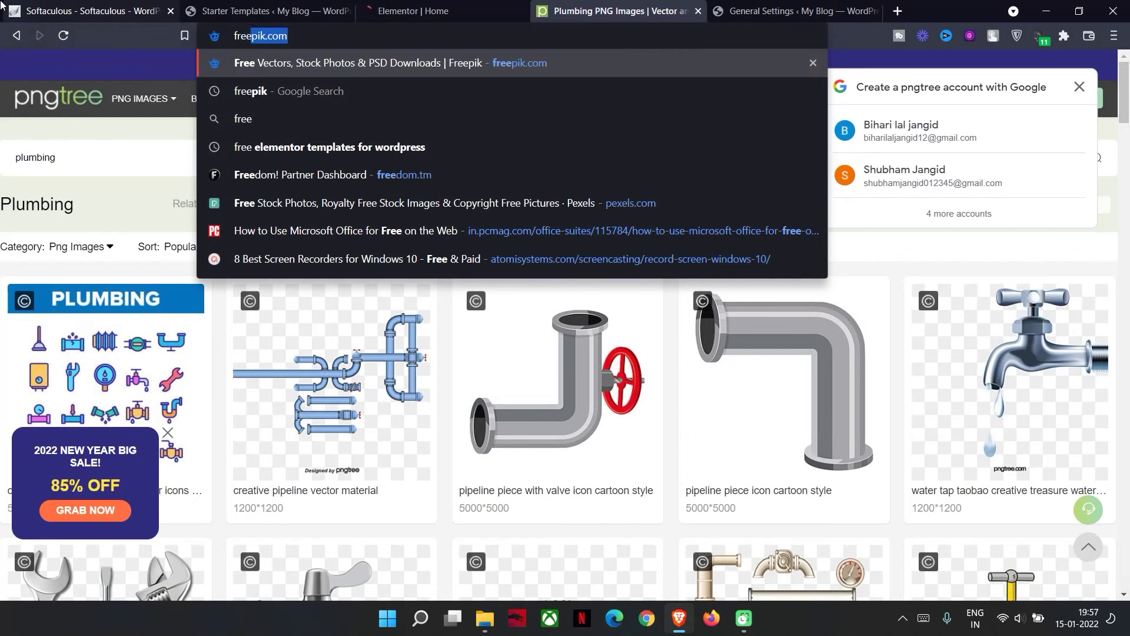
pyautogui.press('Return')
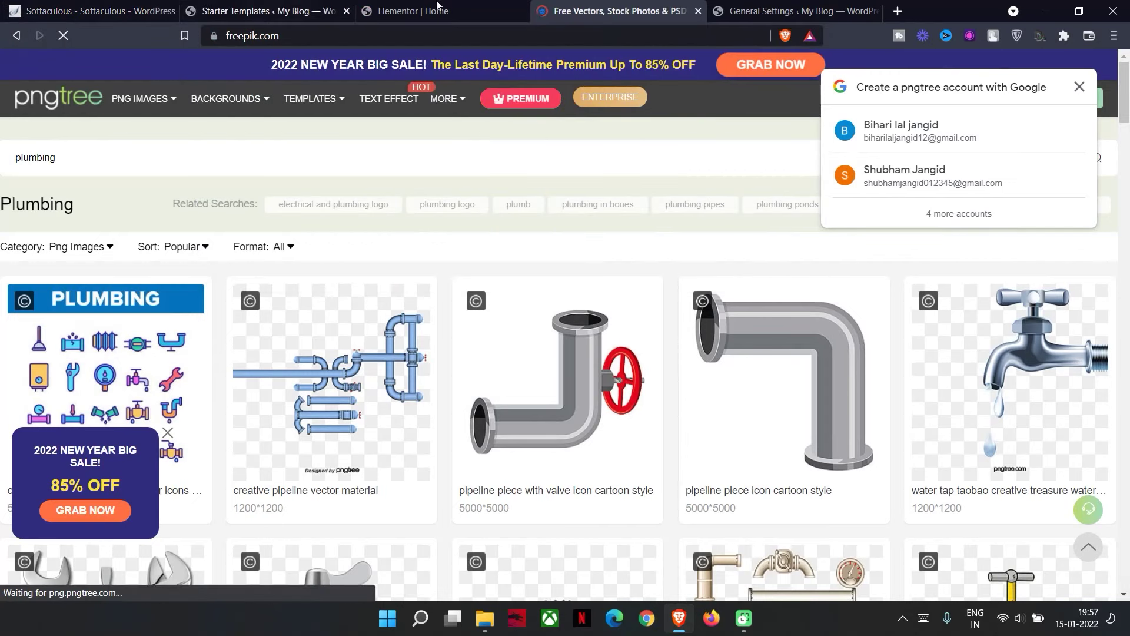
pyautogui.click(506, 11)
pyautogui.click(582, 11)
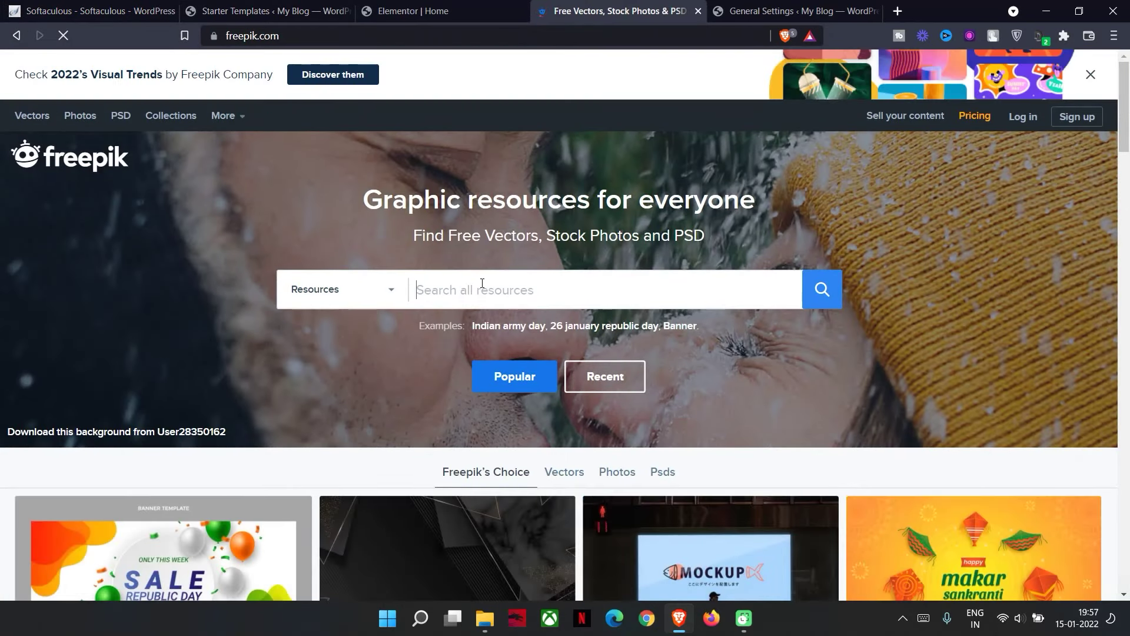
pyautogui.click(822, 304)
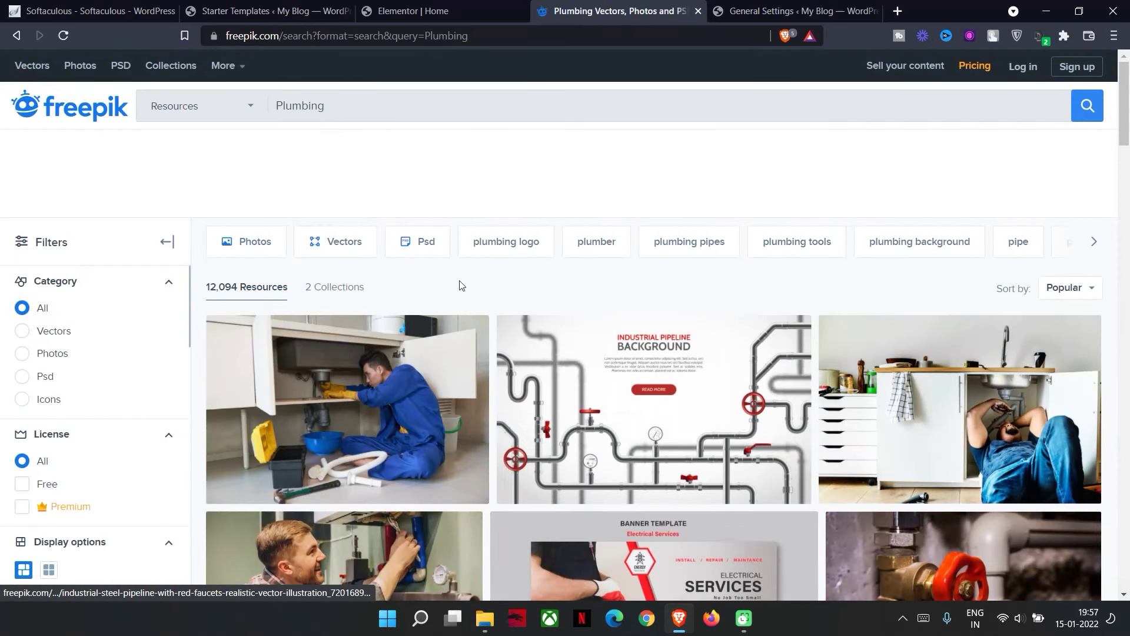
# Refine the Freepik search to "plumbing png" and open the photo of the plumber in blue overalls holding a plunger
pyautogui.click(360, 118)
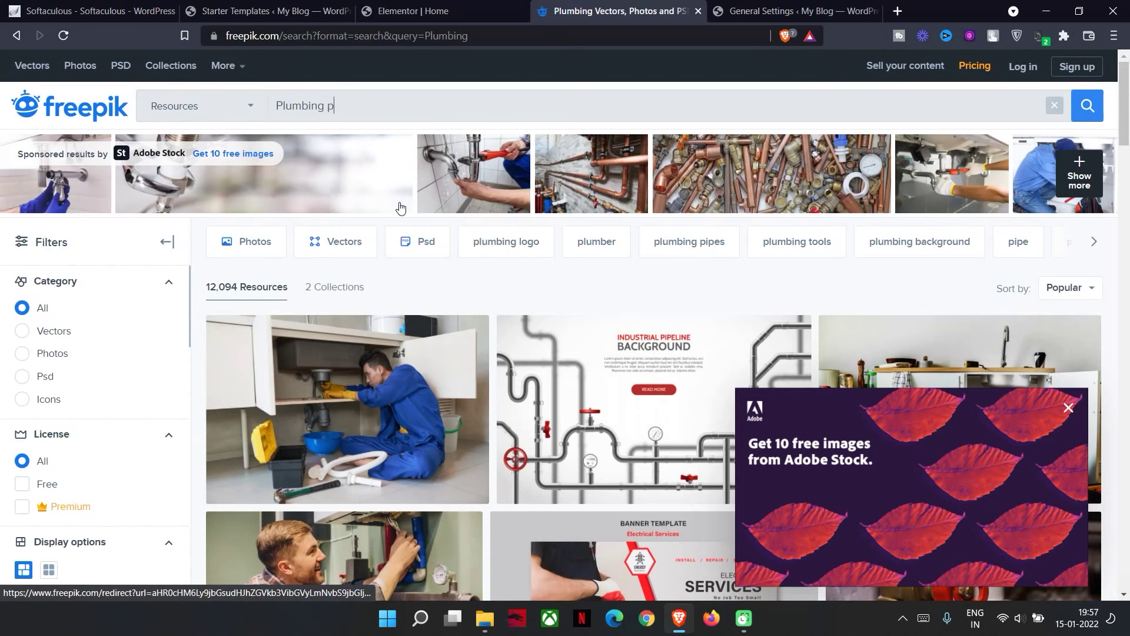
pyautogui.press('Return')
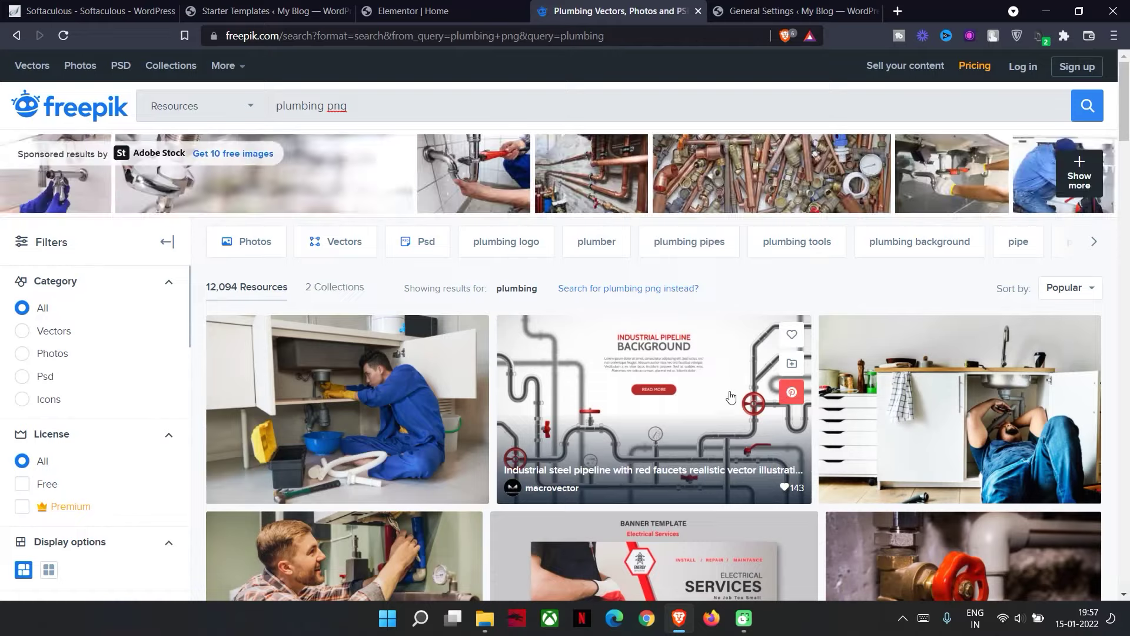
pyautogui.scroll(-10, 736, 400)
pyautogui.scroll(-3, 328, 344)
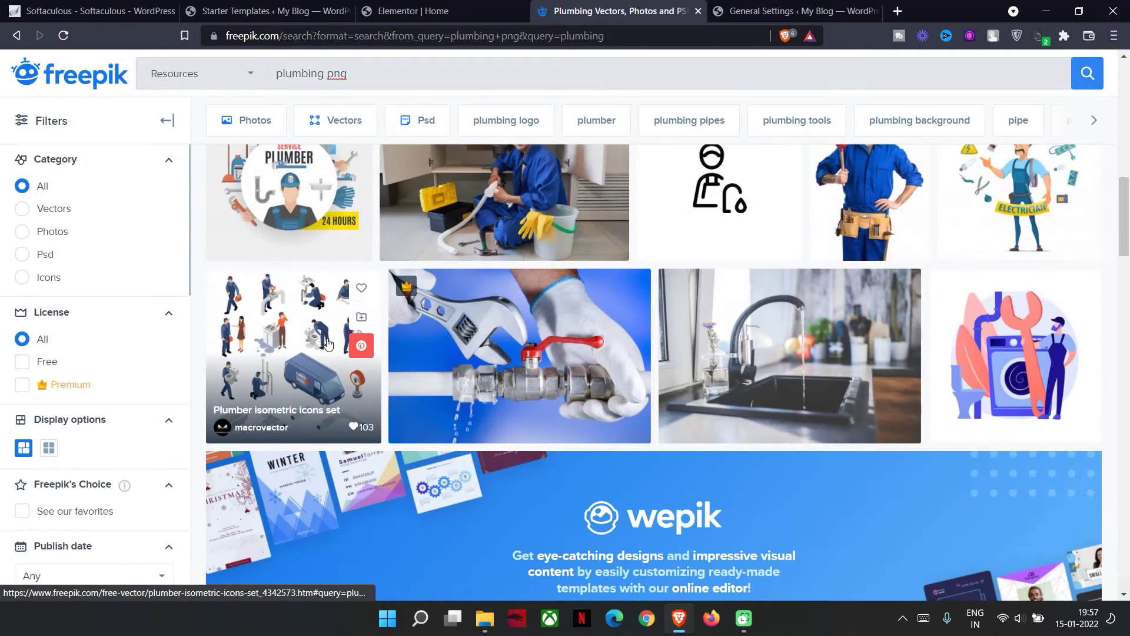
pyautogui.scroll(1, 294, 229)
pyautogui.click(893, 267)
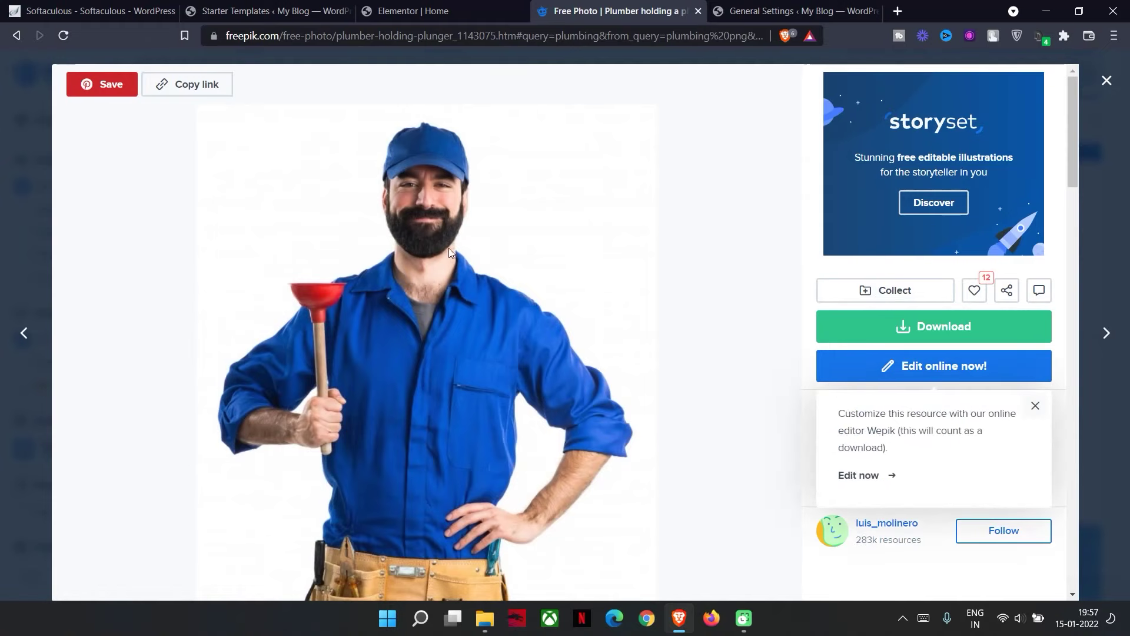
# Save the plumber photo as a JPEG image in the Themes and Images folder inside the desktop's wordpress video folder
pyautogui.rightClick(386, 214)
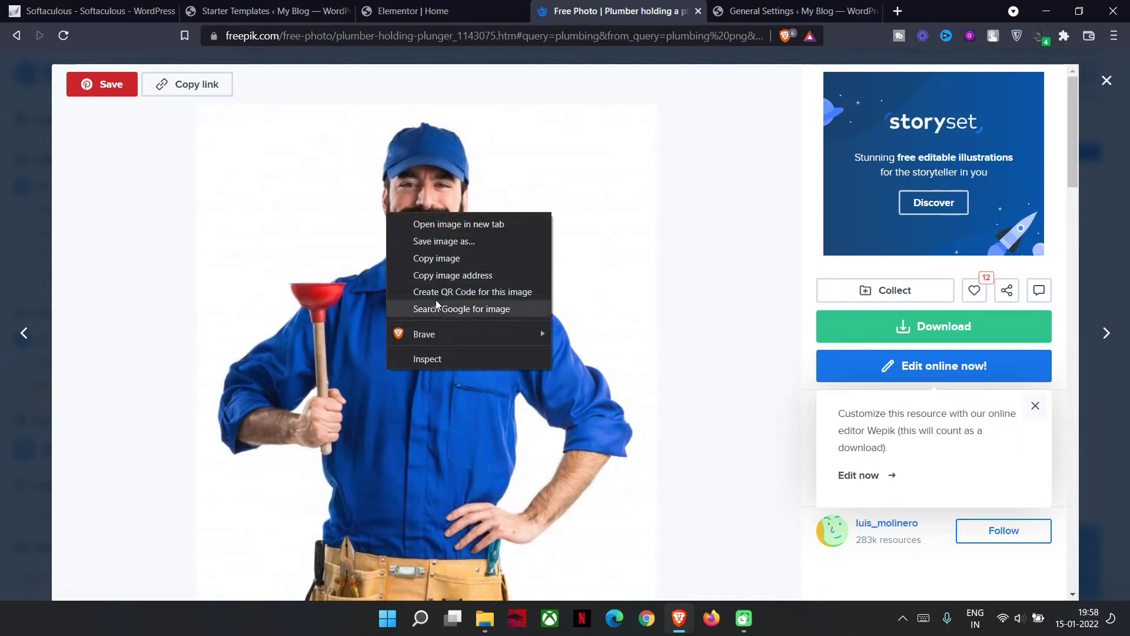
pyautogui.click(439, 248)
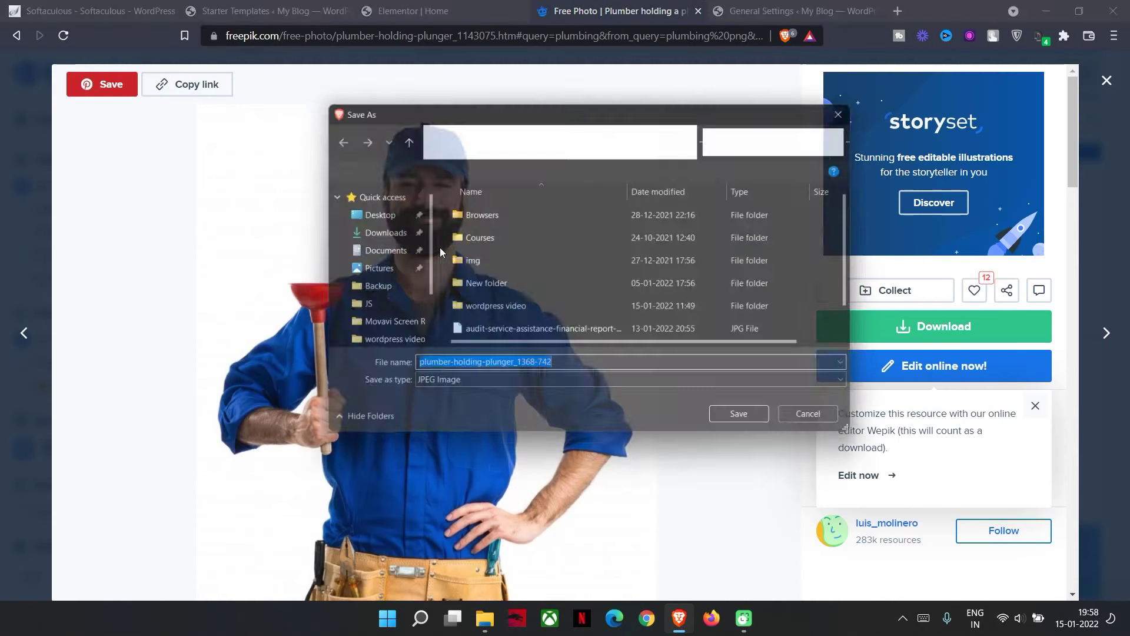
pyautogui.doubleClick(478, 309)
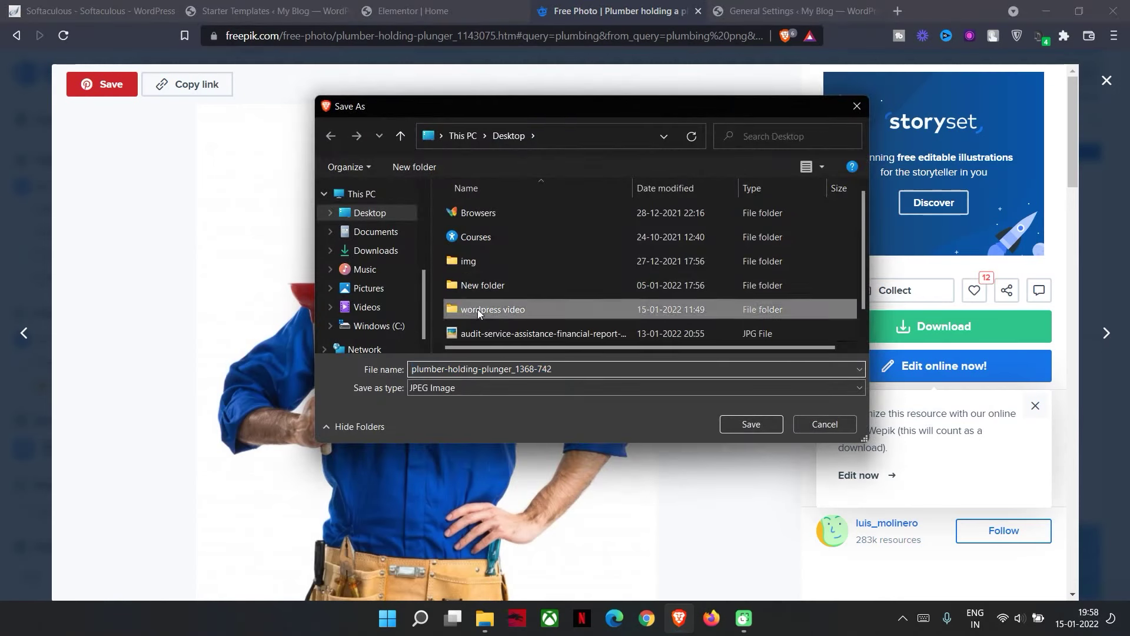
pyautogui.doubleClick(479, 212)
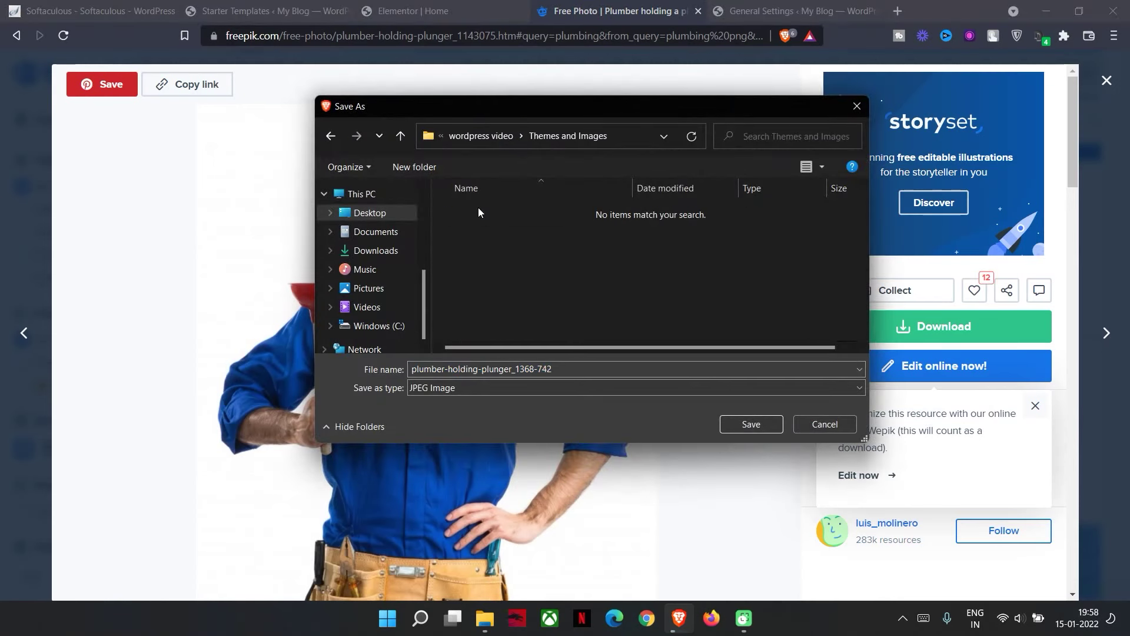
pyautogui.click(733, 424)
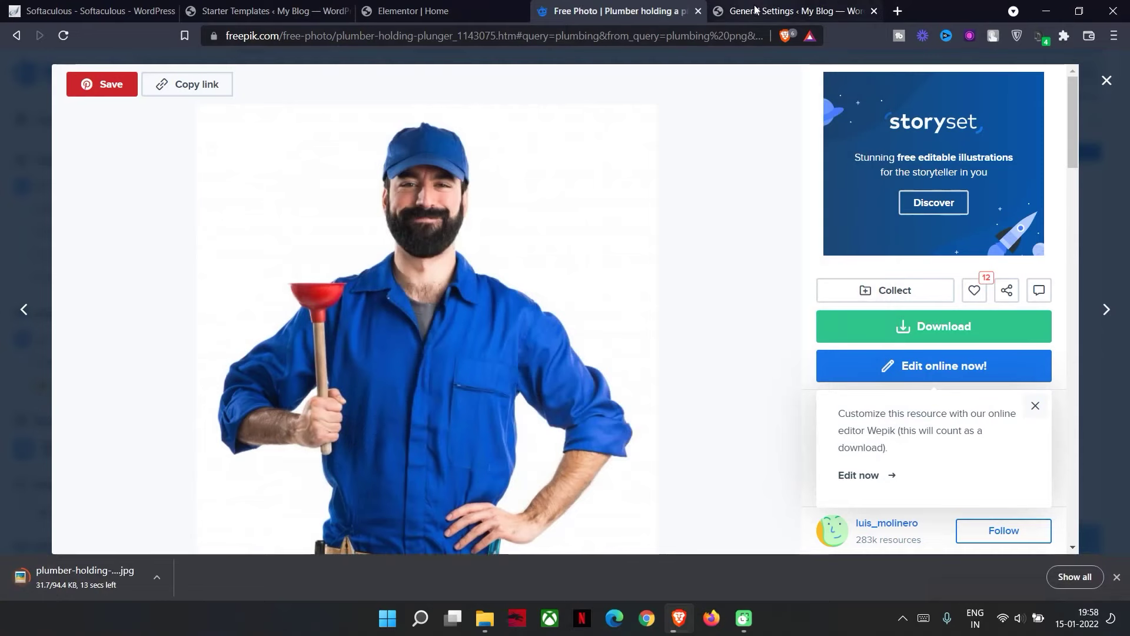
# Search the web for "bgremover" and open the remove.bg site, dismissing the downloads bar
pyautogui.click(636, 34)
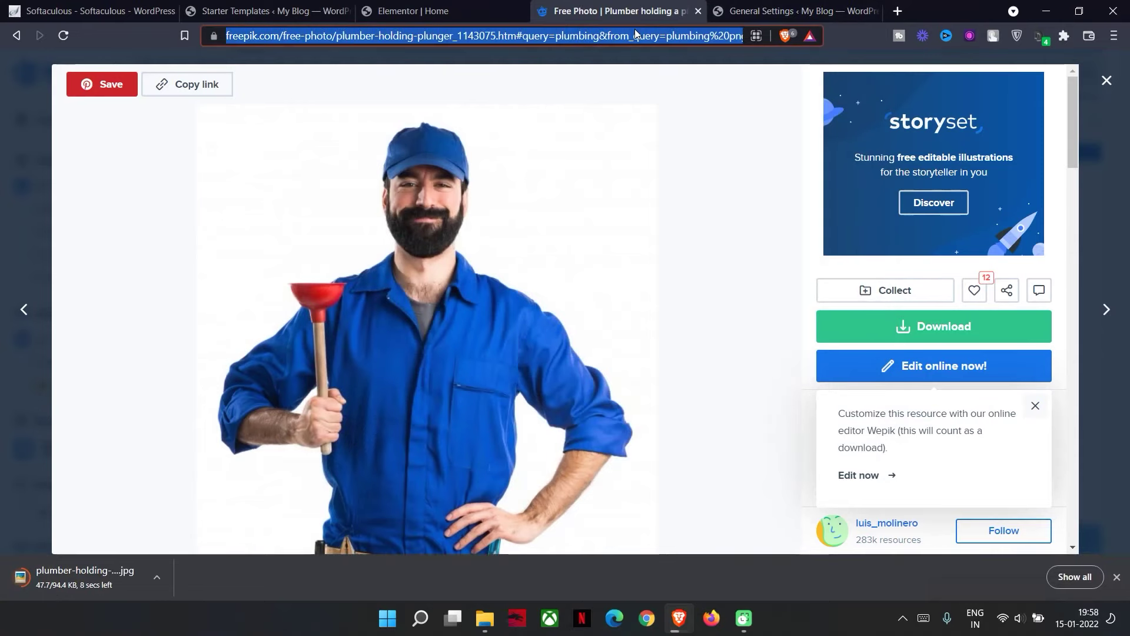
pyautogui.write('bgremover')
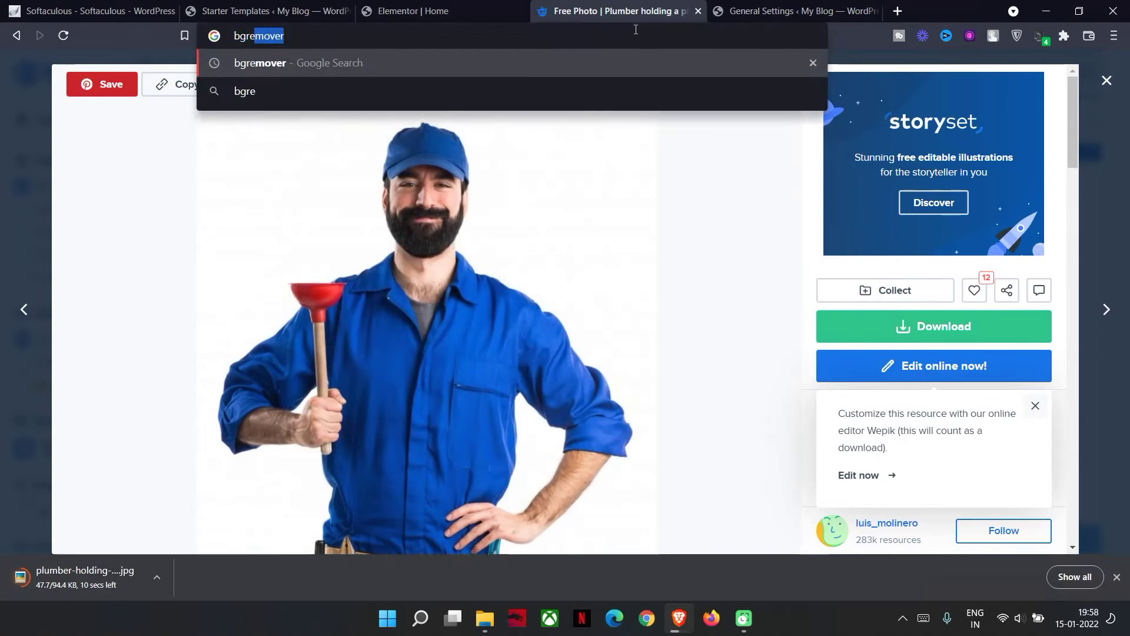
pyautogui.press('Return')
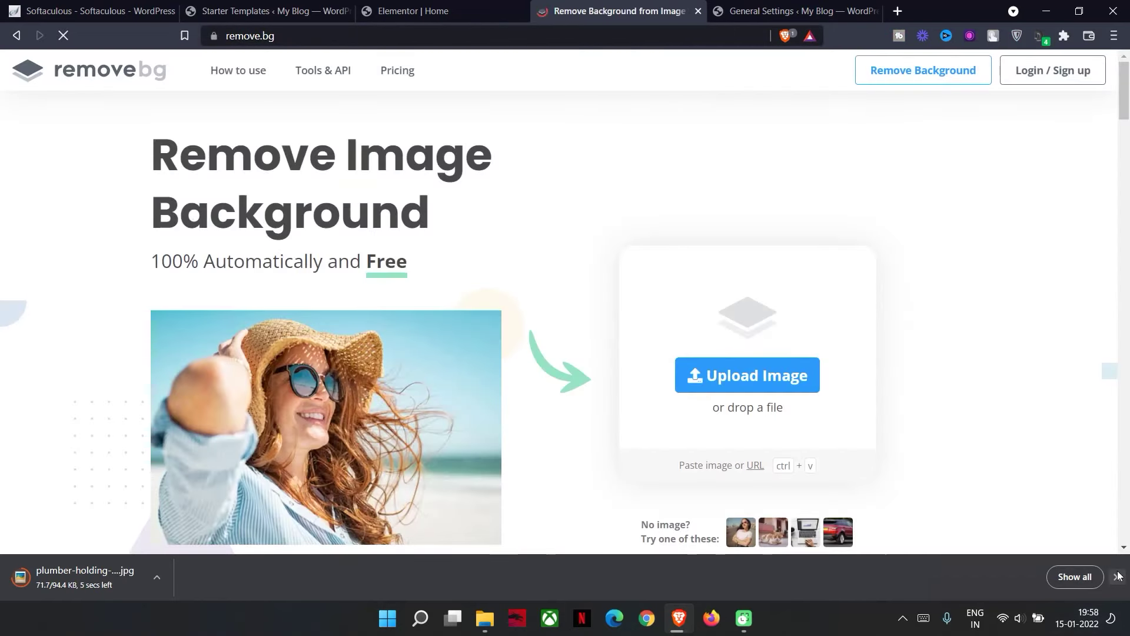
pyautogui.click(1116, 576)
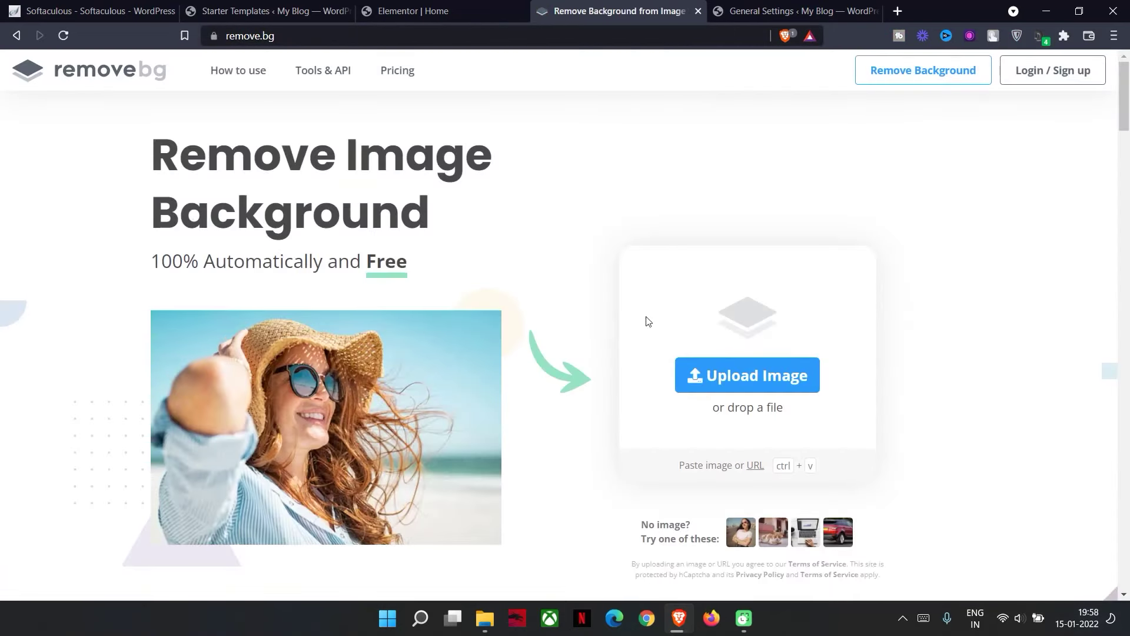
pyautogui.click(719, 378)
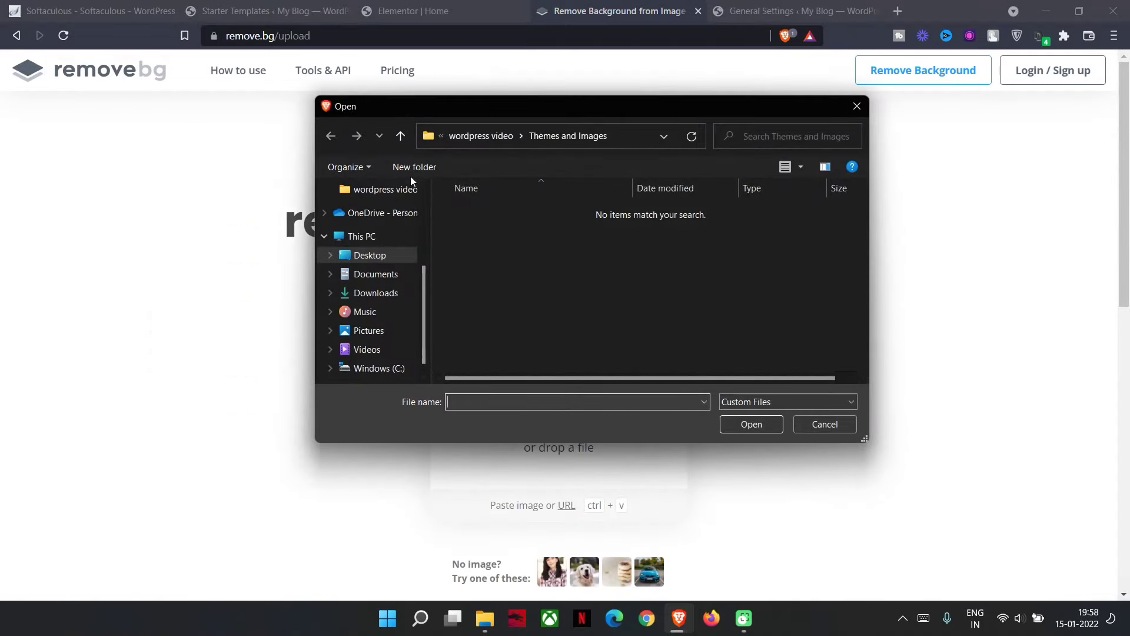
pyautogui.click(498, 136)
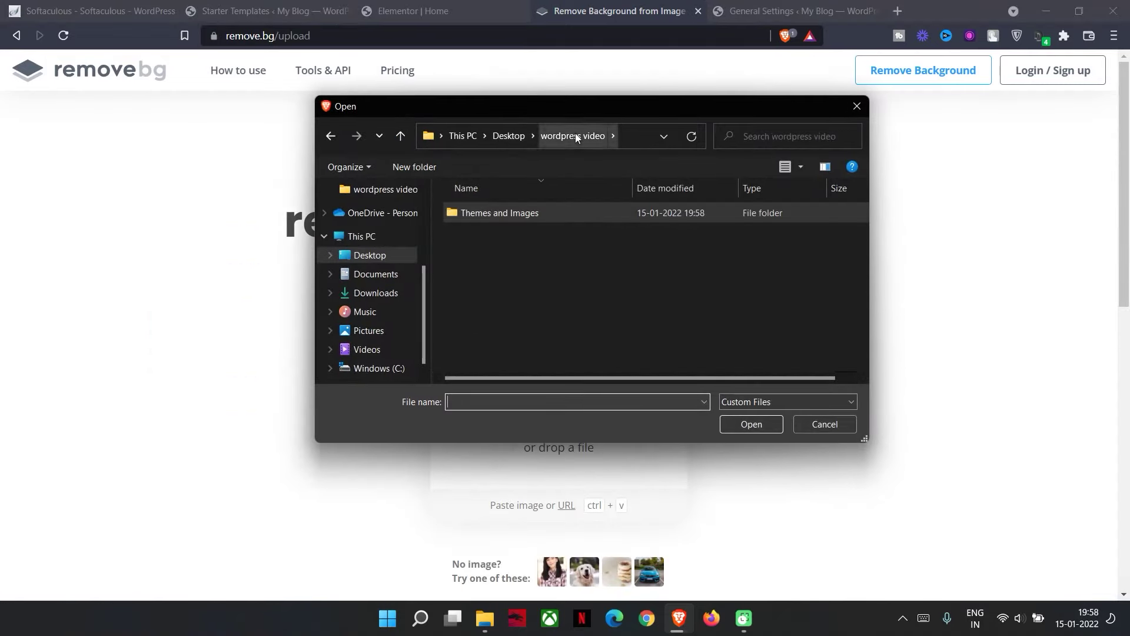
pyautogui.doubleClick(521, 213)
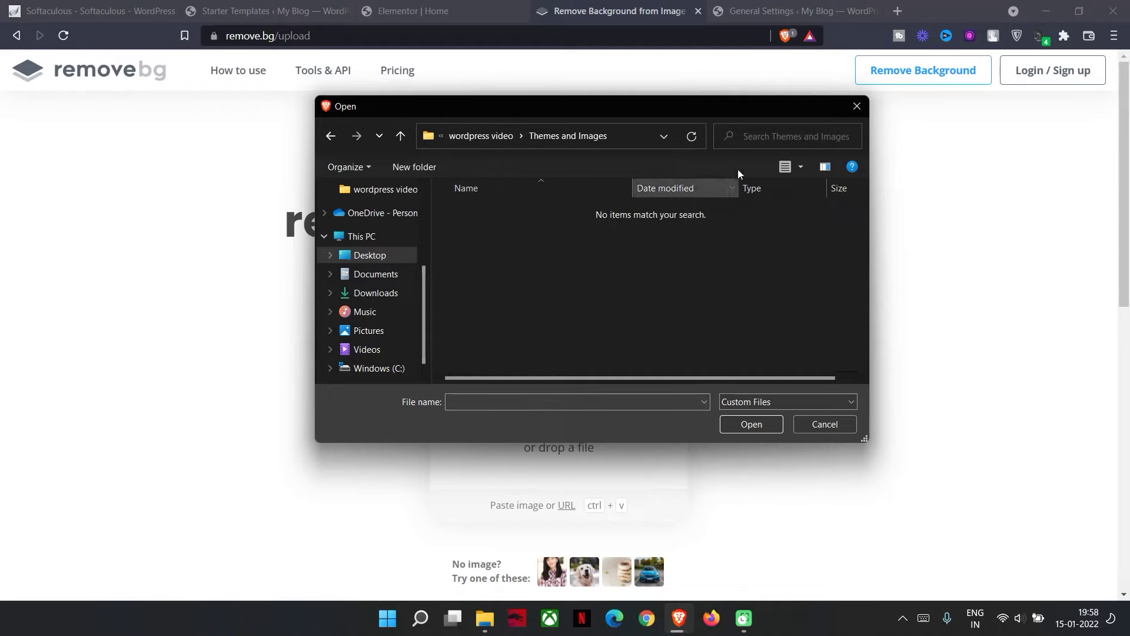
pyautogui.click(856, 106)
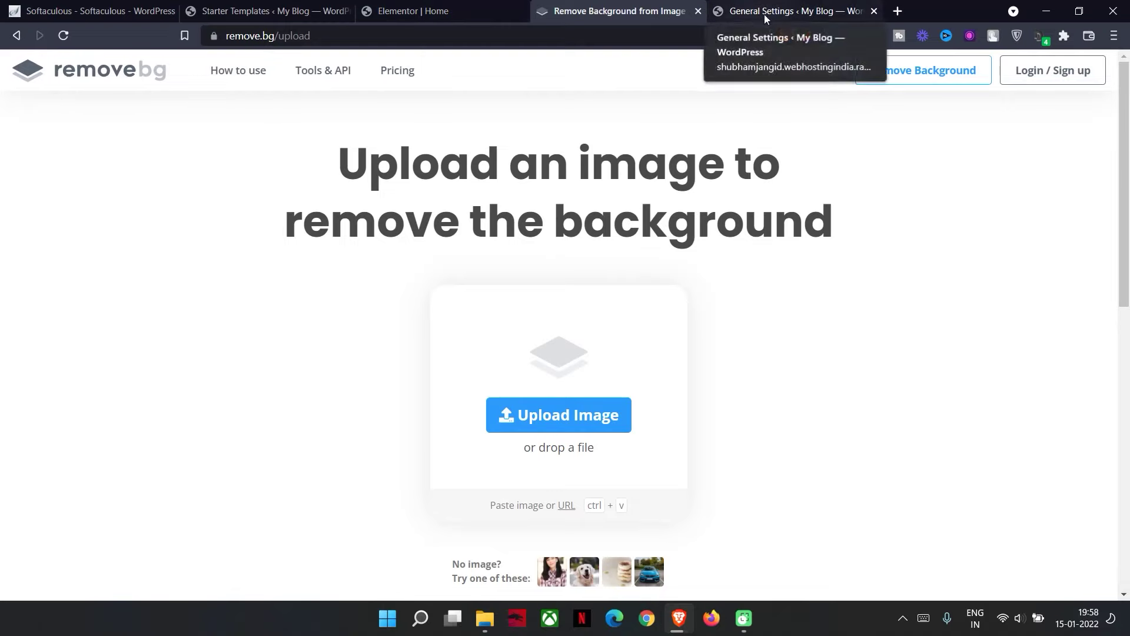
# Open a new browser tab from the WordPress administrative URL on the Softaculous page and load pexels.com in it
pyautogui.click(247, 11)
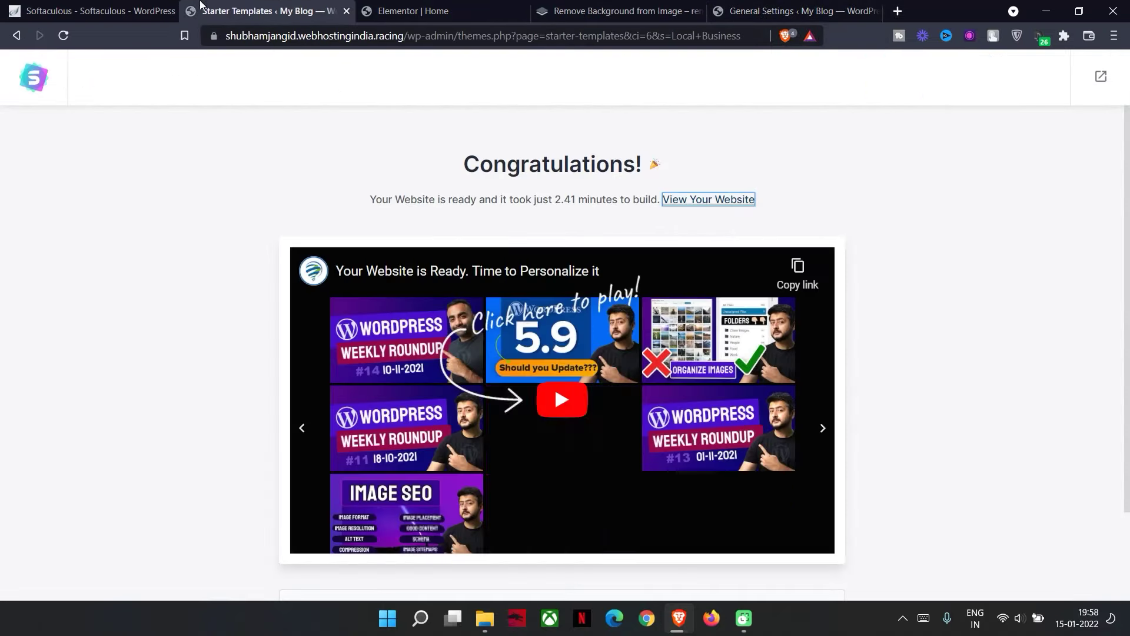
pyautogui.click(106, 11)
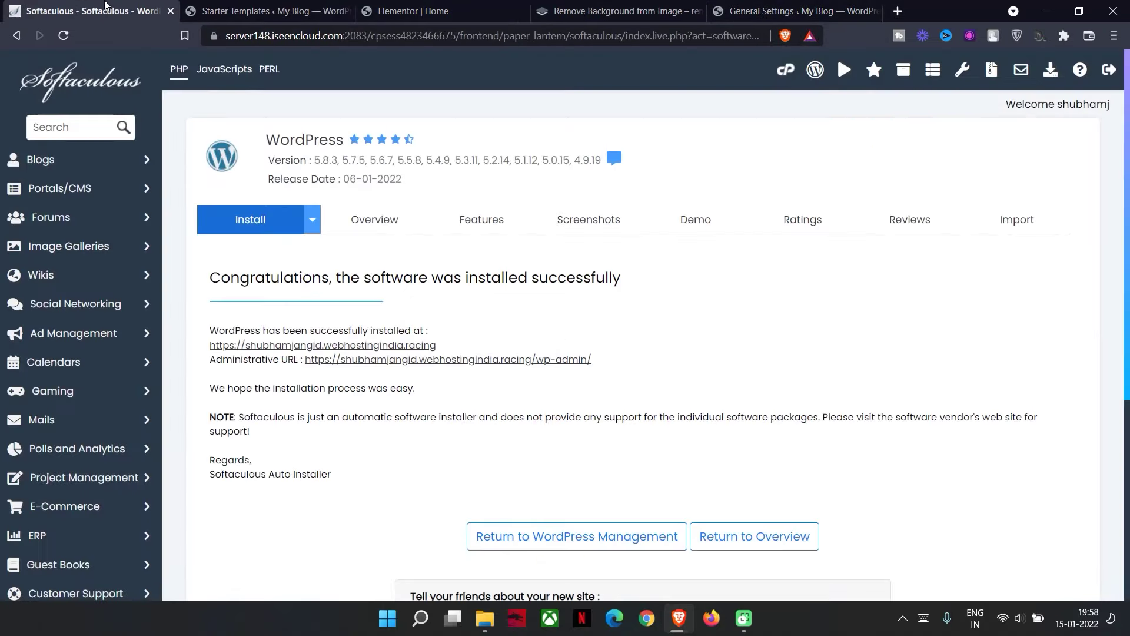
pyautogui.click(448, 359)
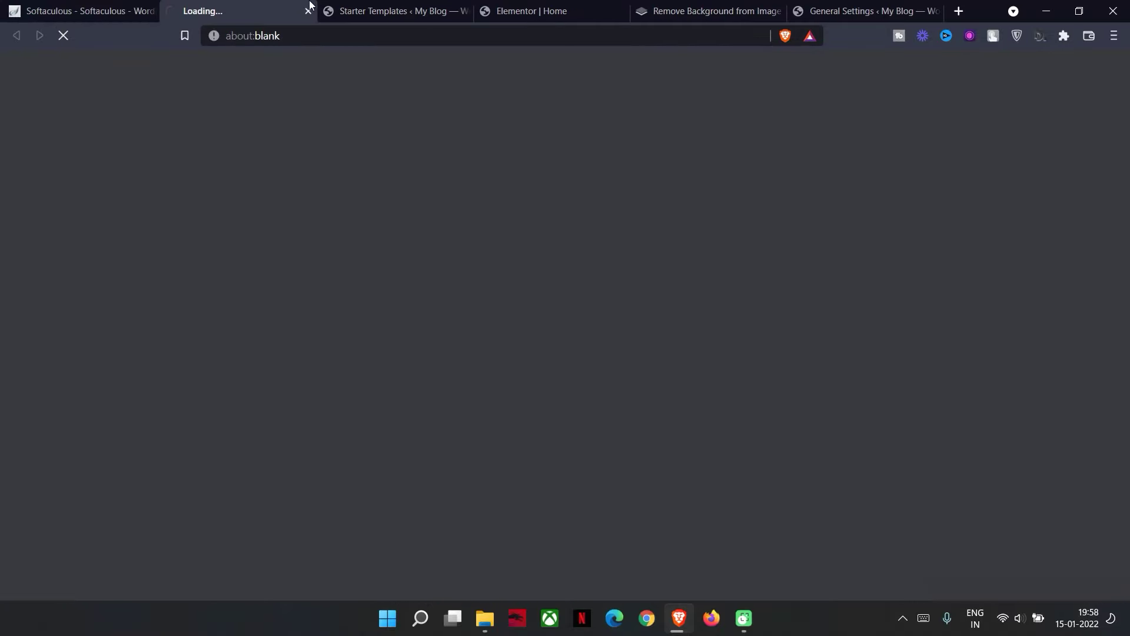
pyautogui.moveTo(312, 46); pyautogui.dragTo(208, 38)
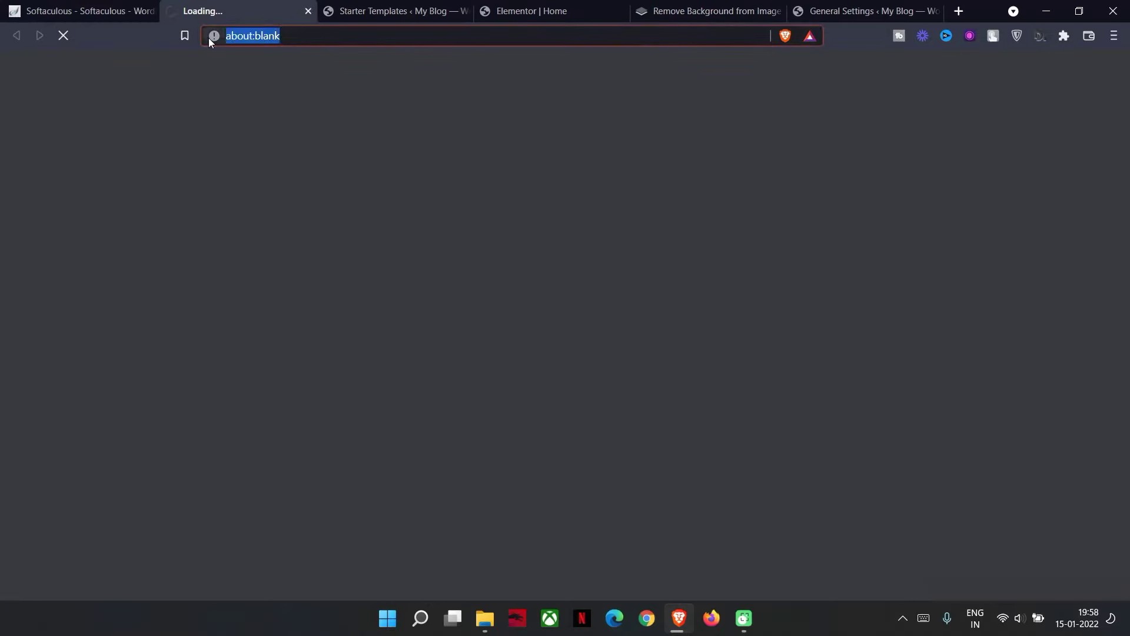
pyautogui.write('pex')
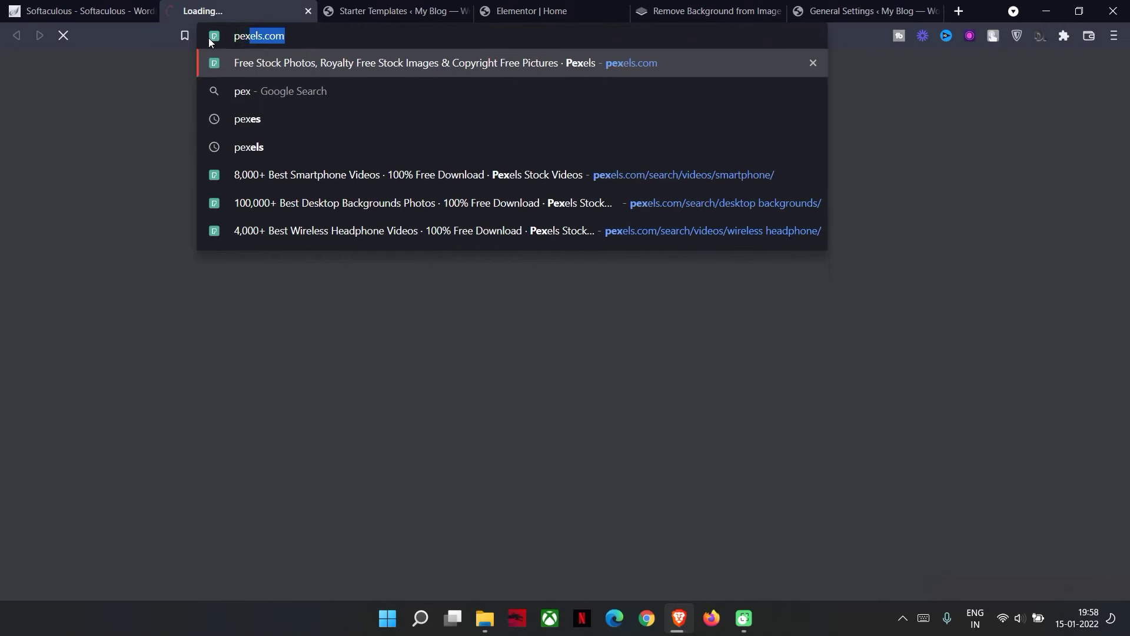
pyautogui.write('e')
pyautogui.press('Return')
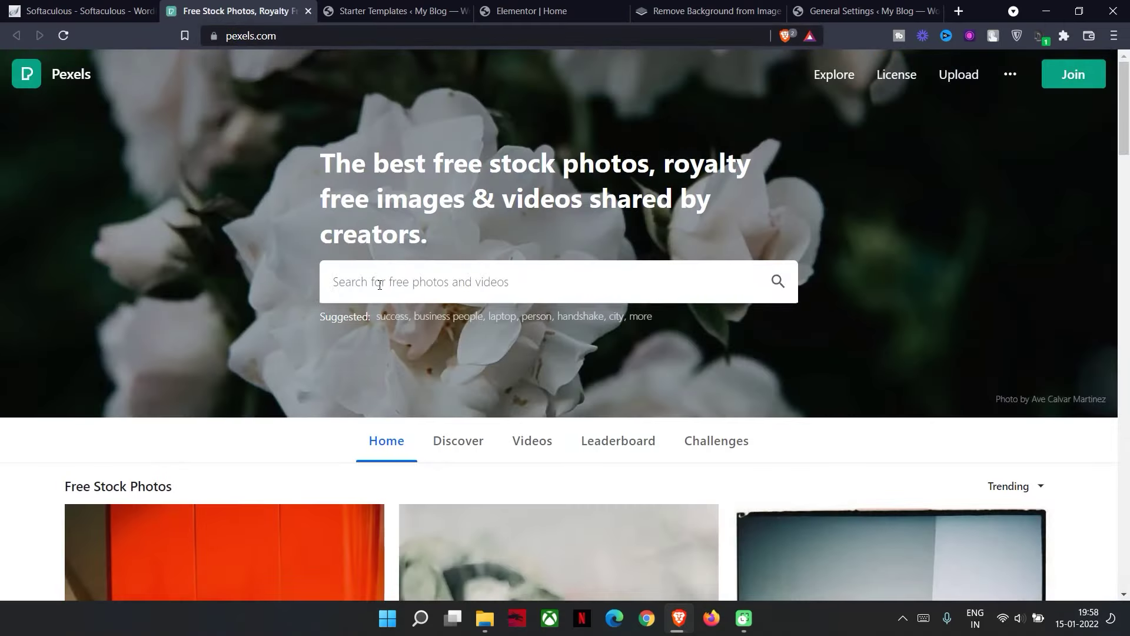
# Search Pexels for "Plumbing" and change the query to "plumber"
pyautogui.write('Plumbing')
pyautogui.click(581, 332)
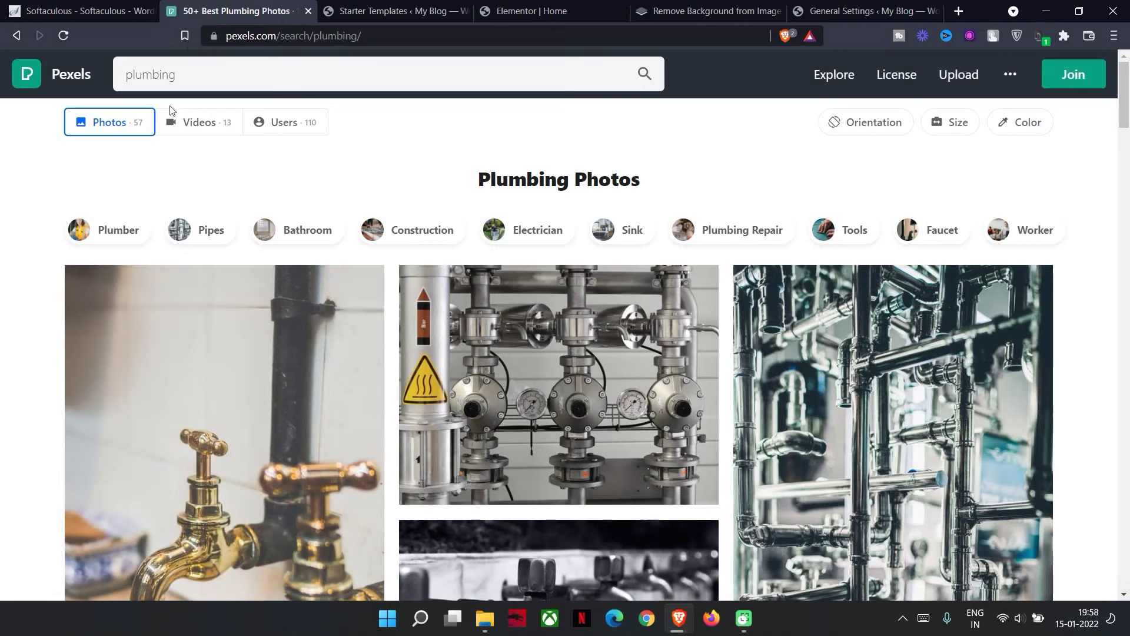
pyautogui.click(207, 76)
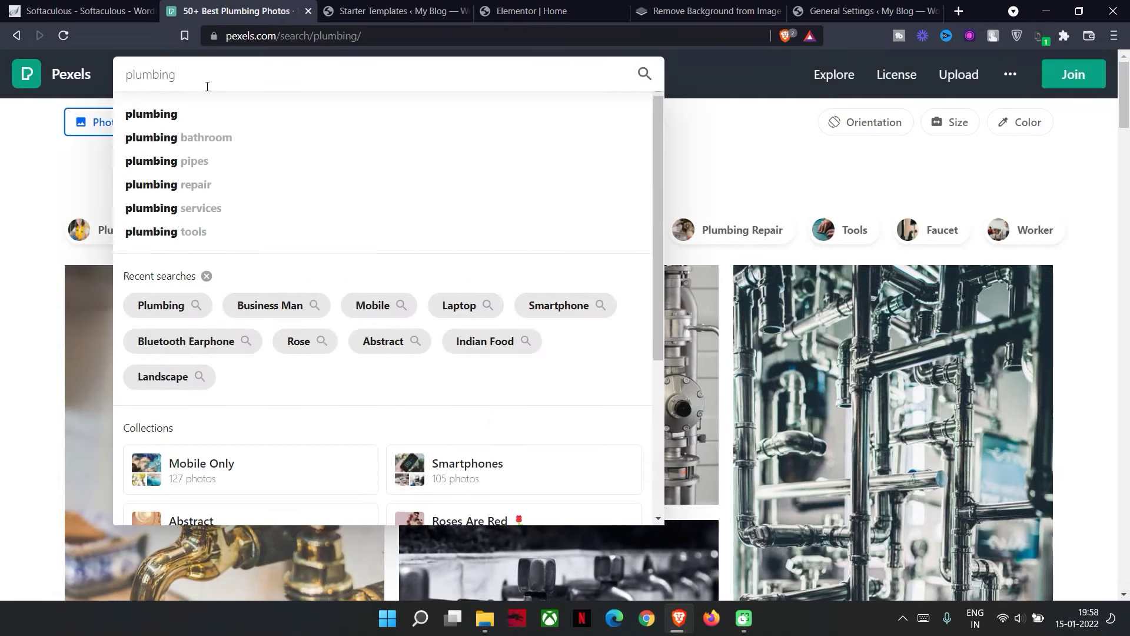
pyautogui.press('BackSpace')
pyautogui.press('BackSpace')
pyautogui.press('BackSpace')
pyautogui.write('er')
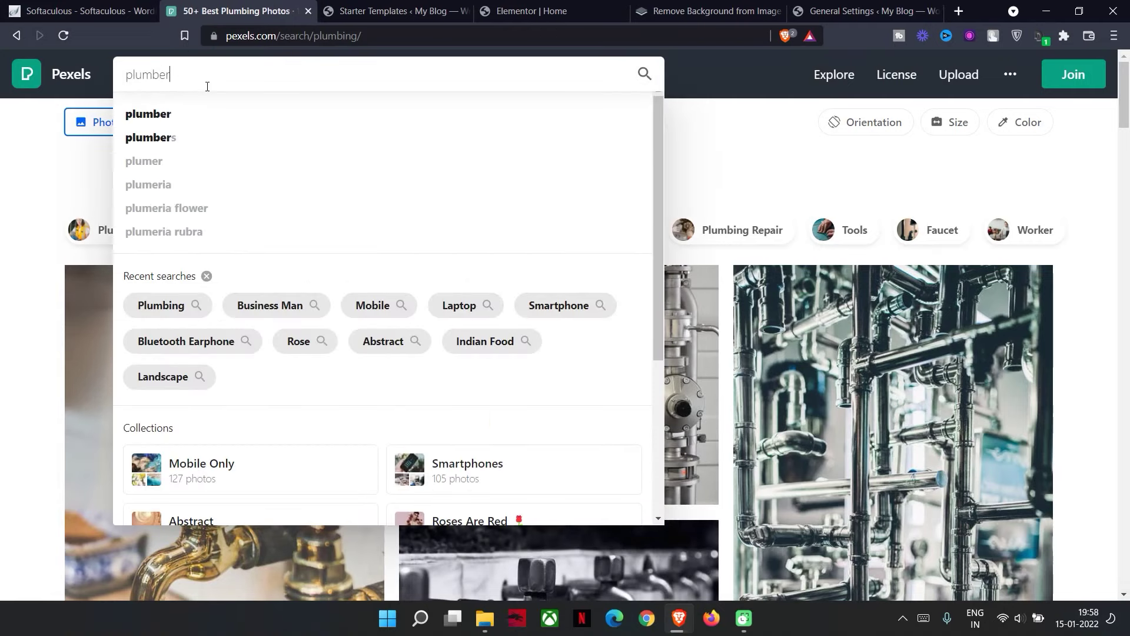
pyautogui.press('Return')
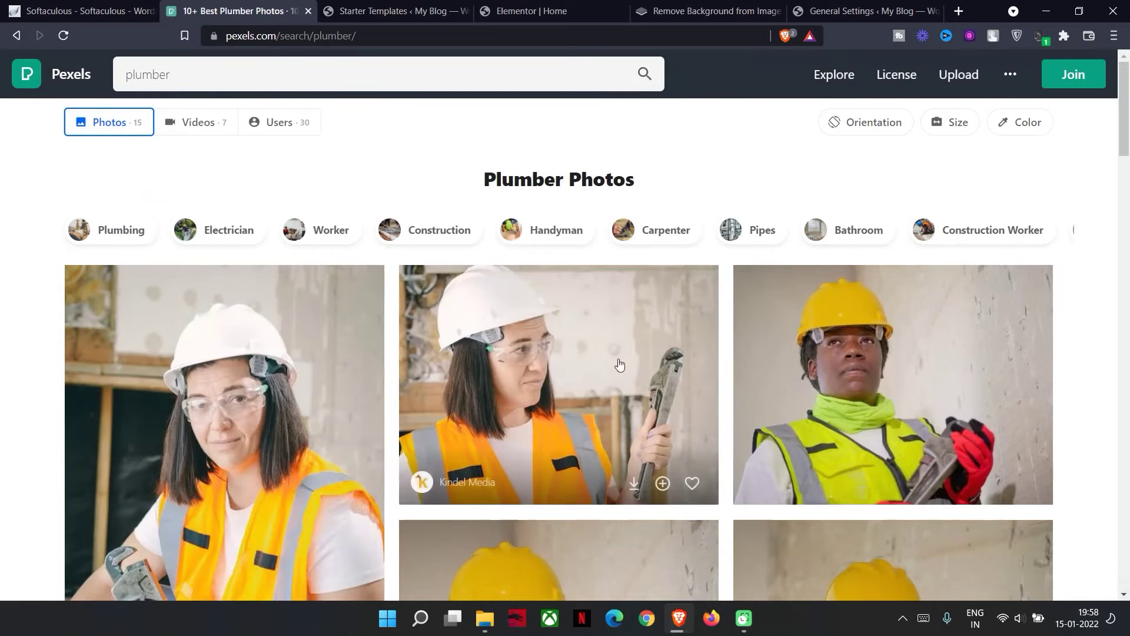
# Look through the Pexels plumber photos for one that suits the plumbing website
pyautogui.scroll(-10, 589, 412)
pyautogui.scroll(-10, 597, 417)
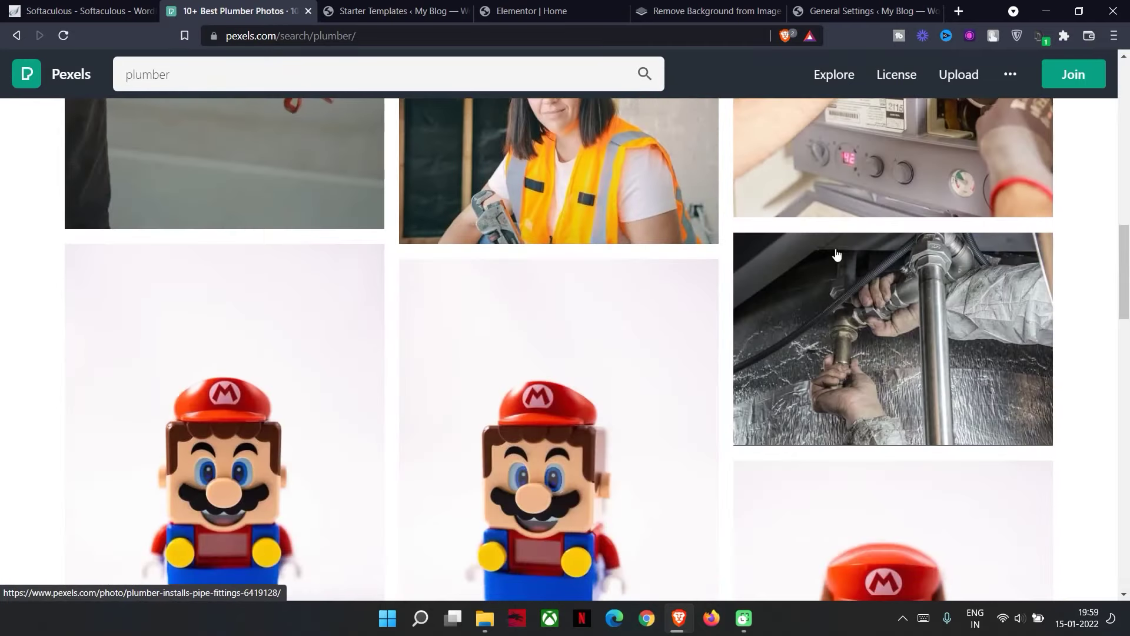
pyautogui.scroll(5, 821, 325)
pyautogui.scroll(15, 821, 325)
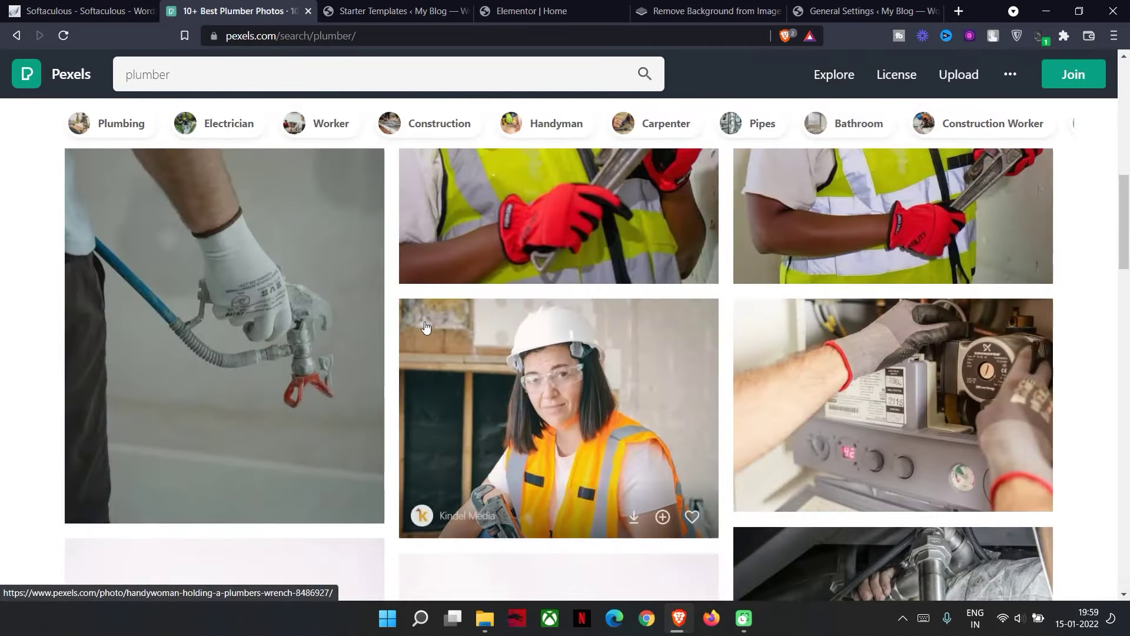
pyautogui.scroll(-3, 296, 158)
pyautogui.scroll(1, 296, 158)
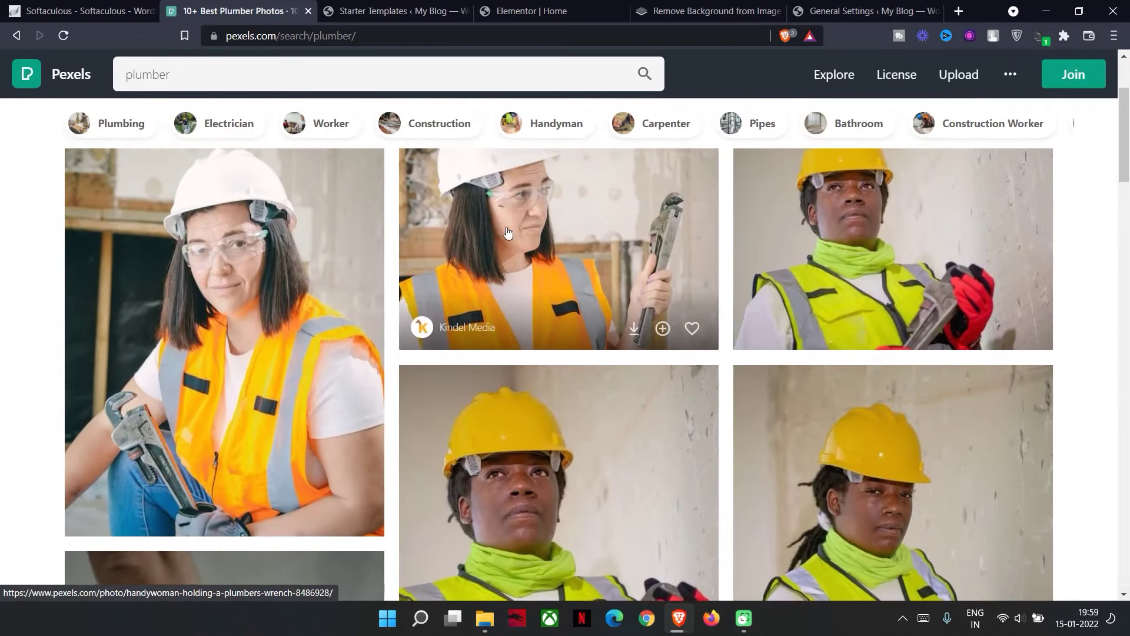
pyautogui.scroll(-10, 239, 314)
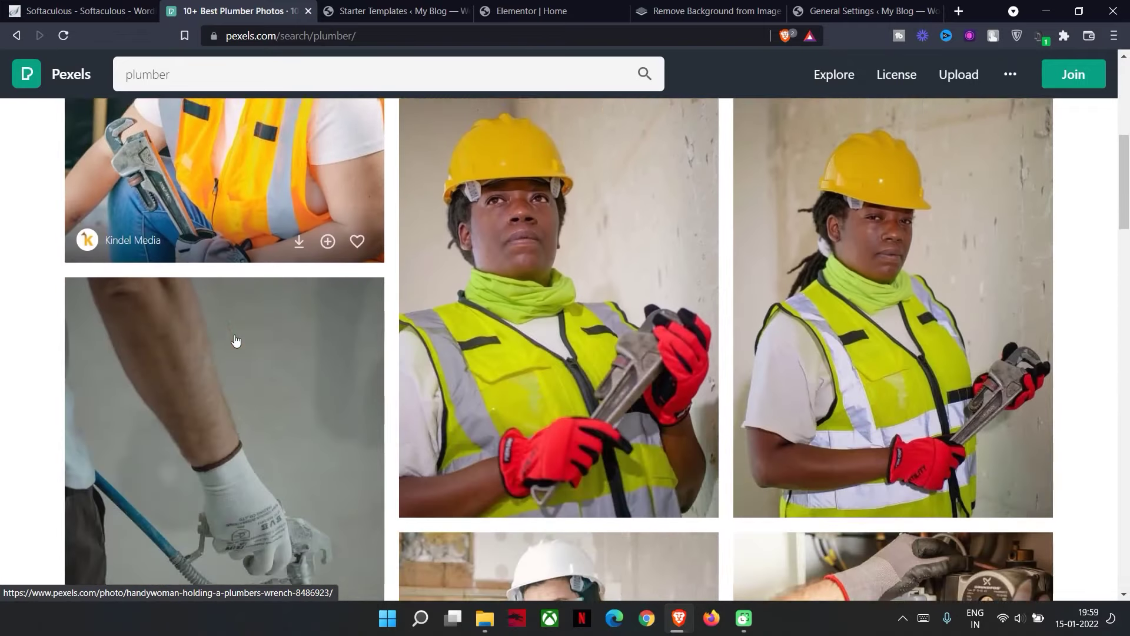
pyautogui.scroll(-15, 281, 315)
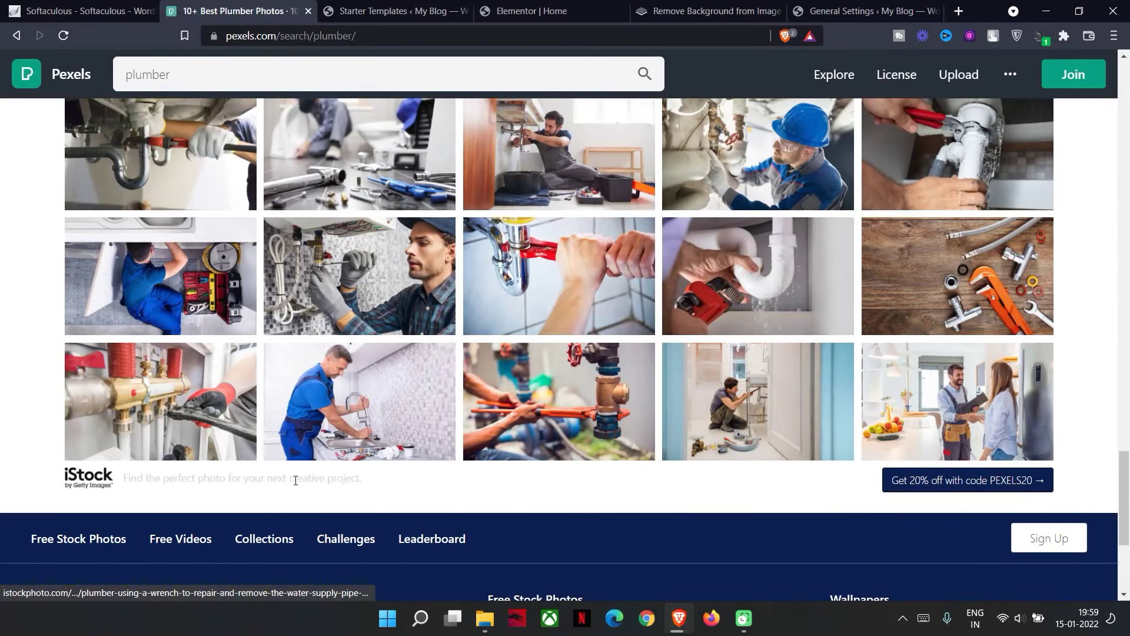
pyautogui.scroll(20, 296, 481)
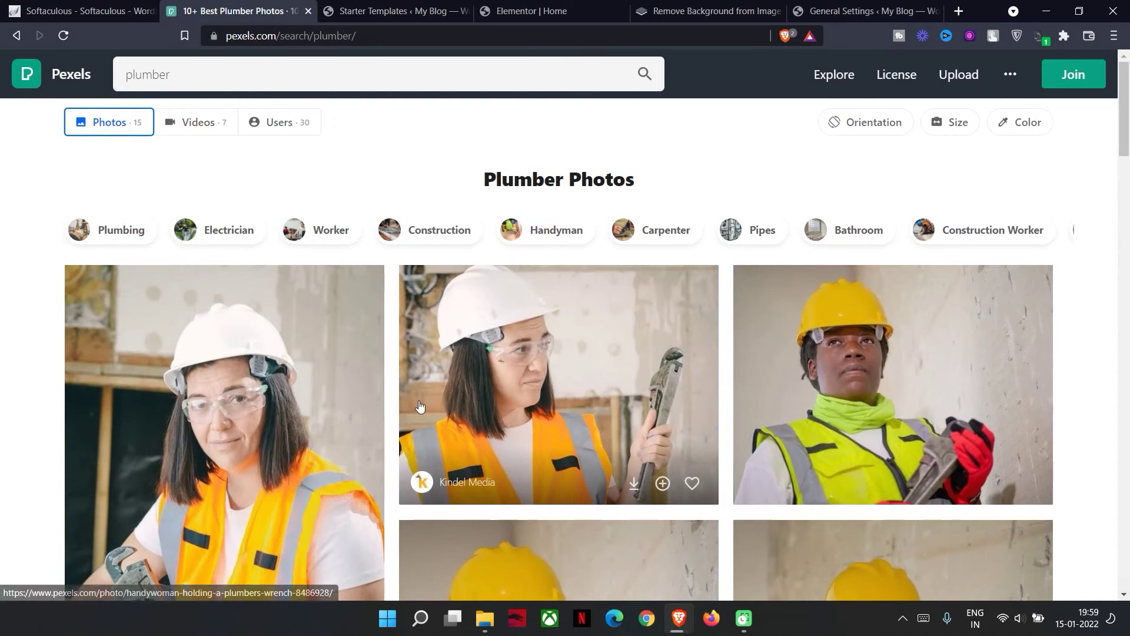
pyautogui.scroll(-5, 419, 406)
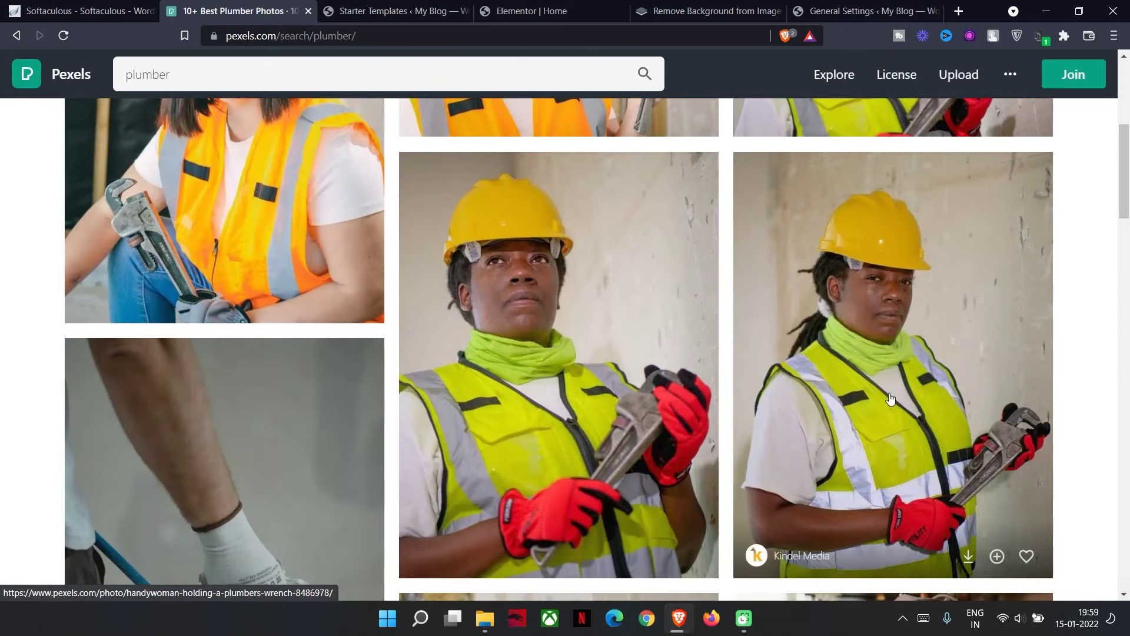
pyautogui.scroll(-3, 867, 385)
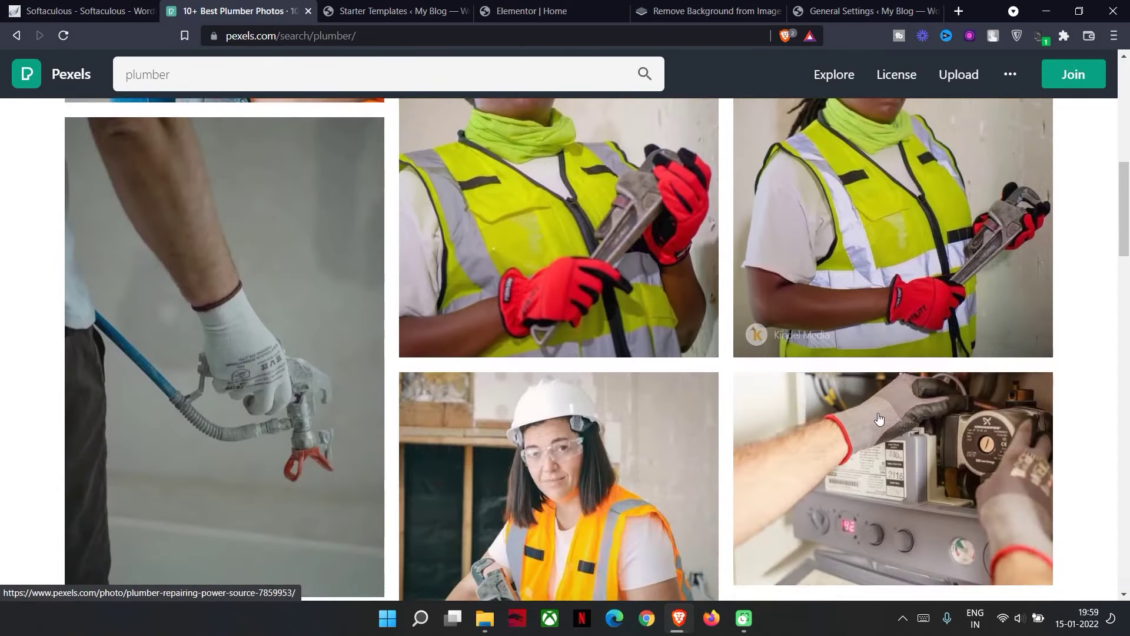
# Switch to the Elementor home page and examine the building image beside the plumbing services heading
pyautogui.click(397, 11)
pyautogui.click(515, 6)
pyautogui.scroll(-4, 830, 404)
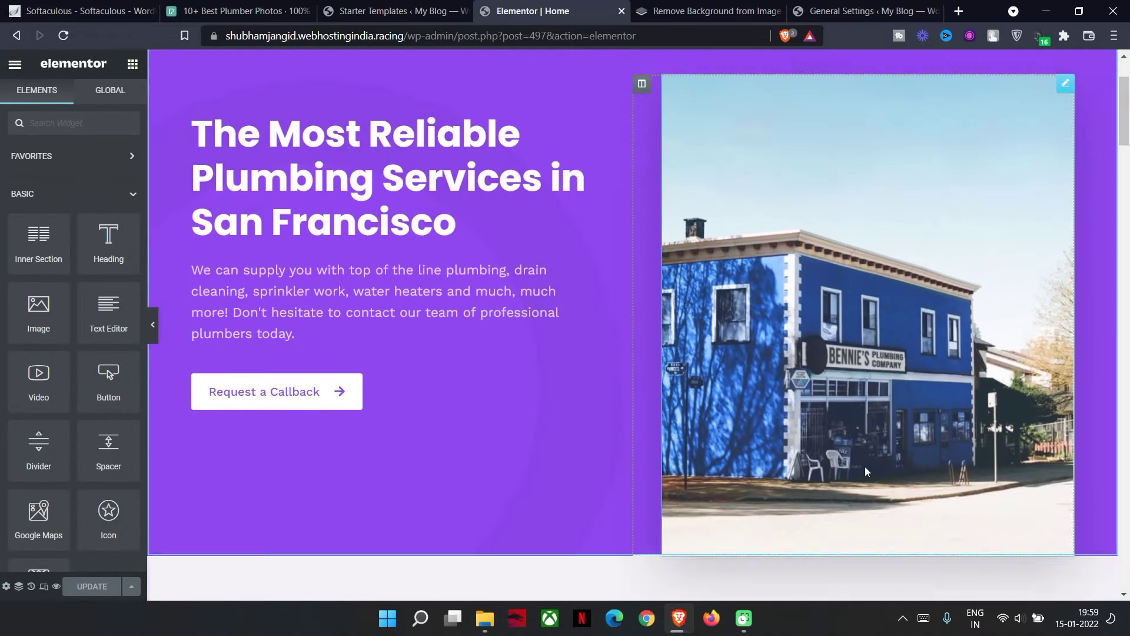
# Return to the Pexels plumber results and open the photo of the handywoman in a white helmet holding a plumber's wrench
pyautogui.click(241, 10)
pyautogui.scroll(5, 202, 273)
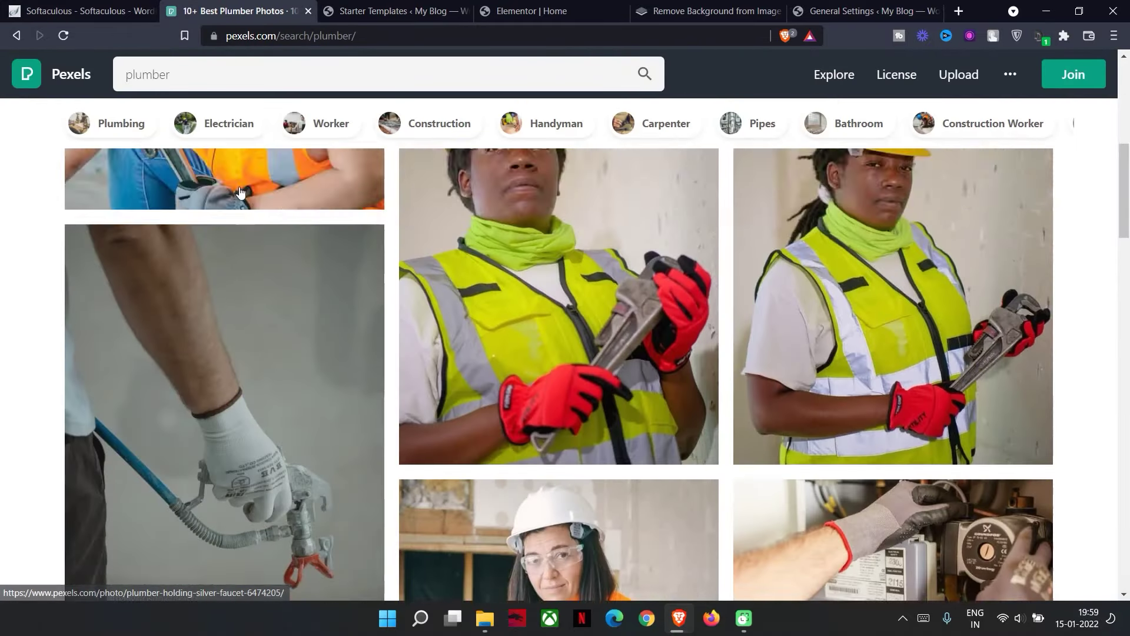
pyautogui.scroll(-3, 202, 273)
pyautogui.click(231, 210)
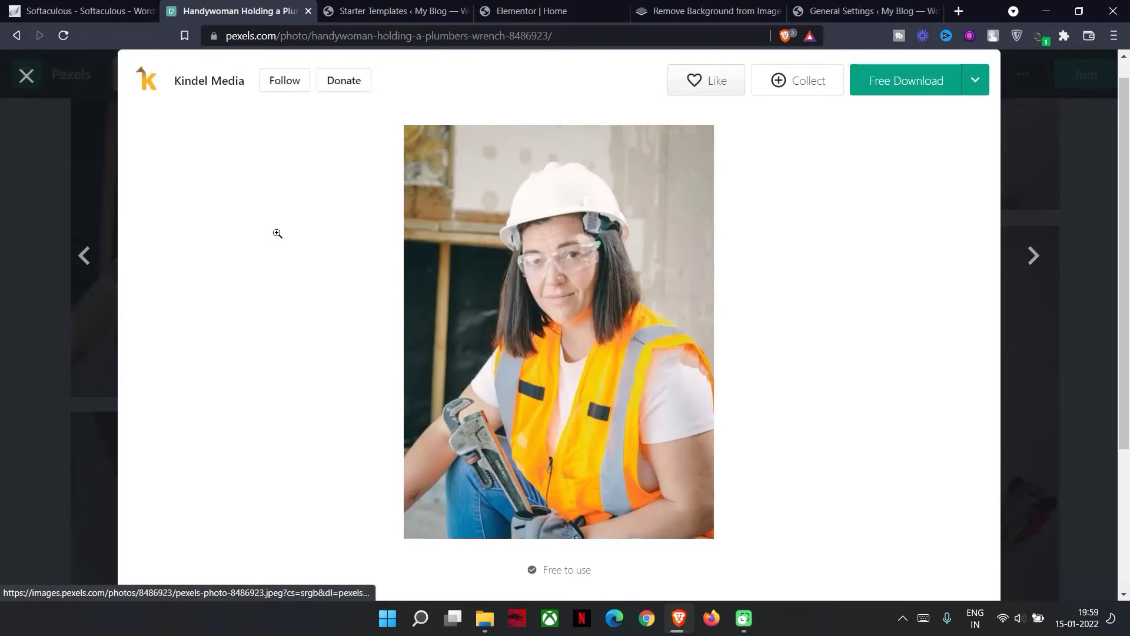
# Download the handywoman photo as the JPEG image pexels-kindel-media-8486923 into the Themes and Images folder
pyautogui.rightClick(562, 204)
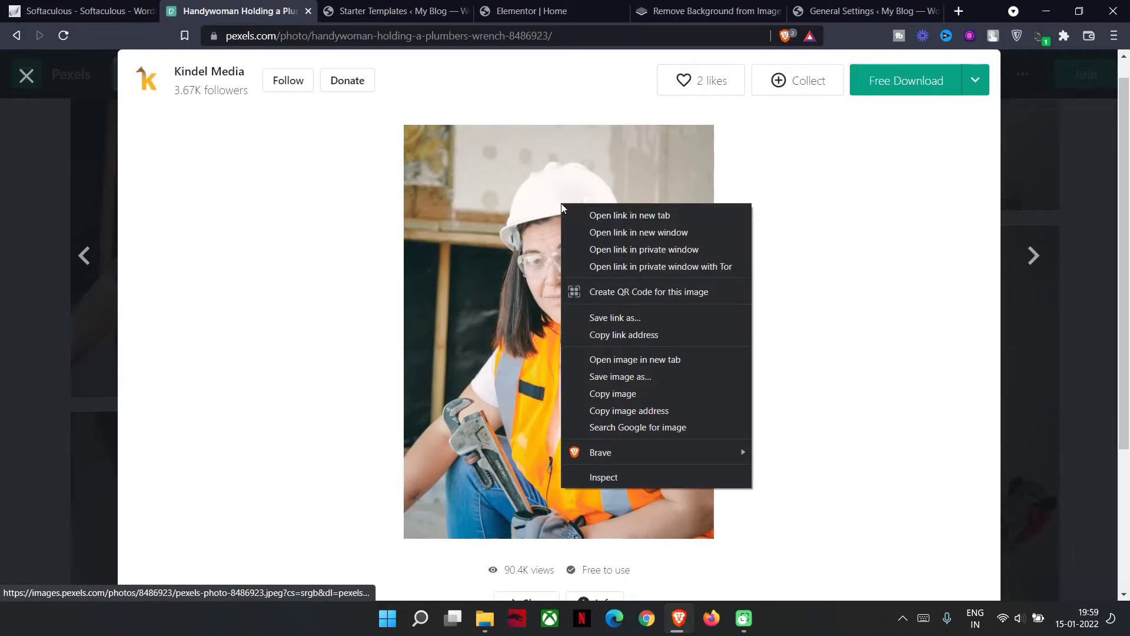
pyautogui.rightClick(517, 306)
pyautogui.click(477, 281)
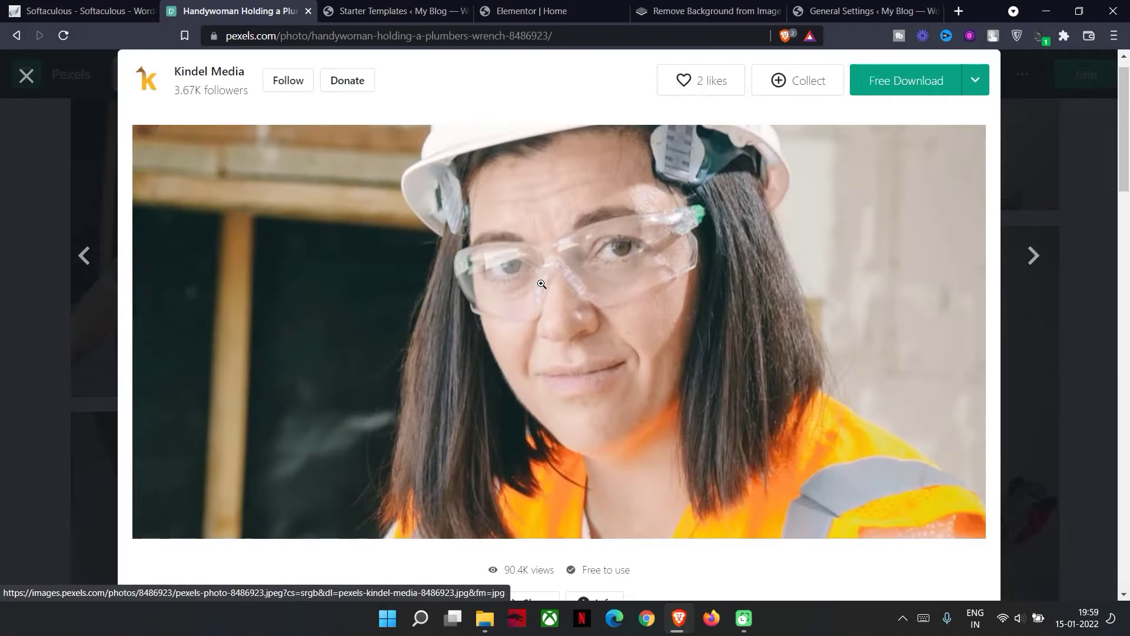
pyautogui.click(813, 135)
pyautogui.click(906, 80)
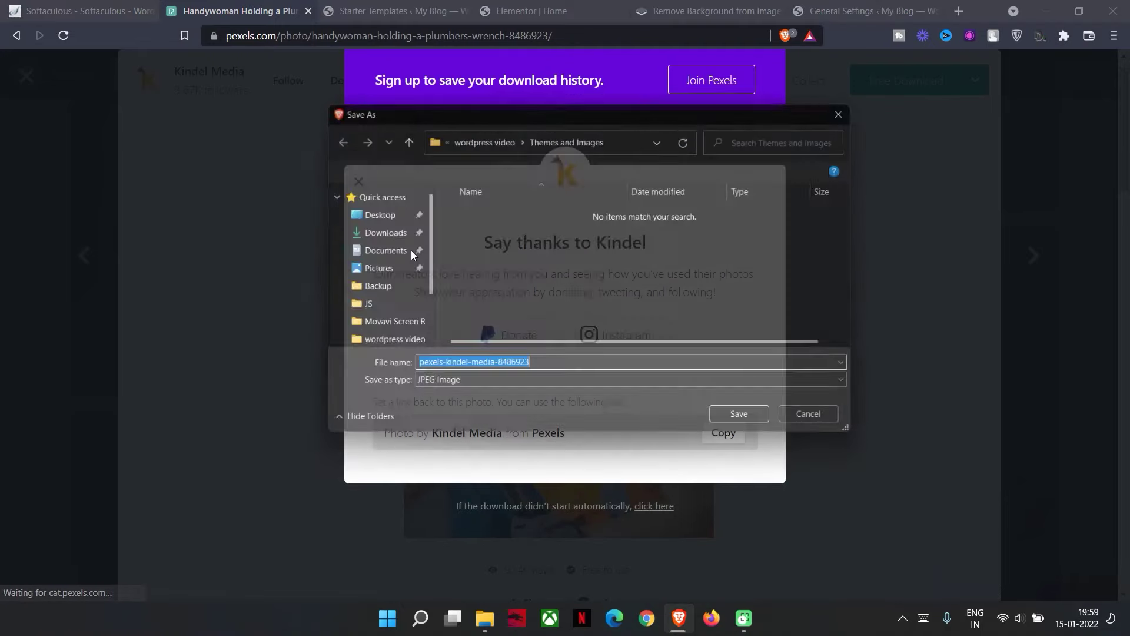
pyautogui.click(750, 424)
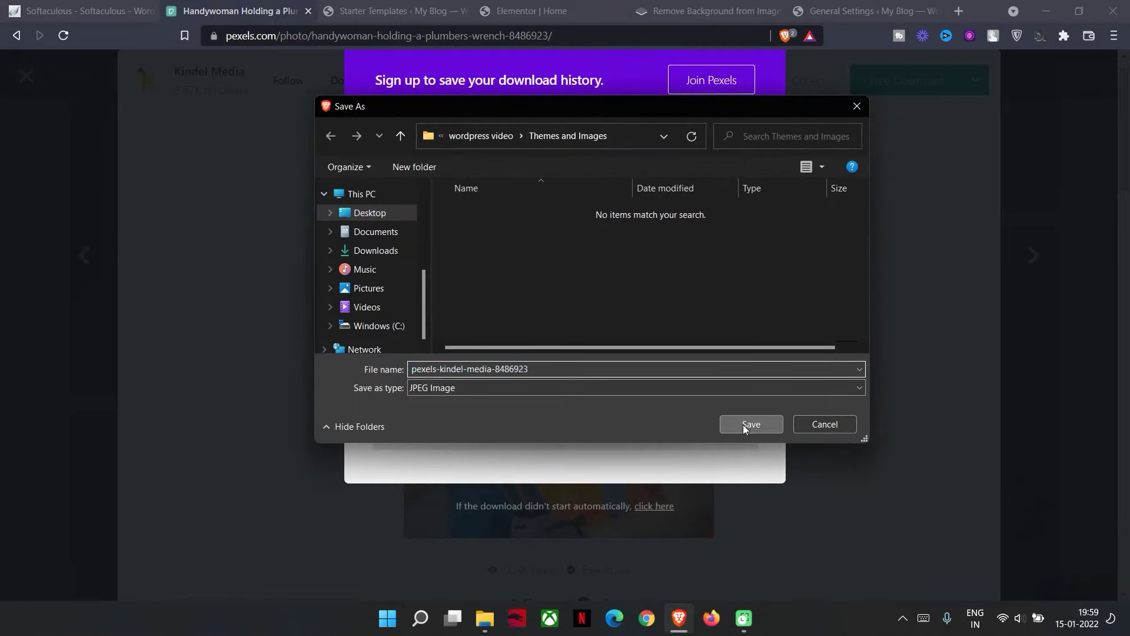
# Remove the background of pexels-kindel-media-8486923 in remove.bg and save the preview PNG to the Themes and Images folder
pyautogui.click(715, 11)
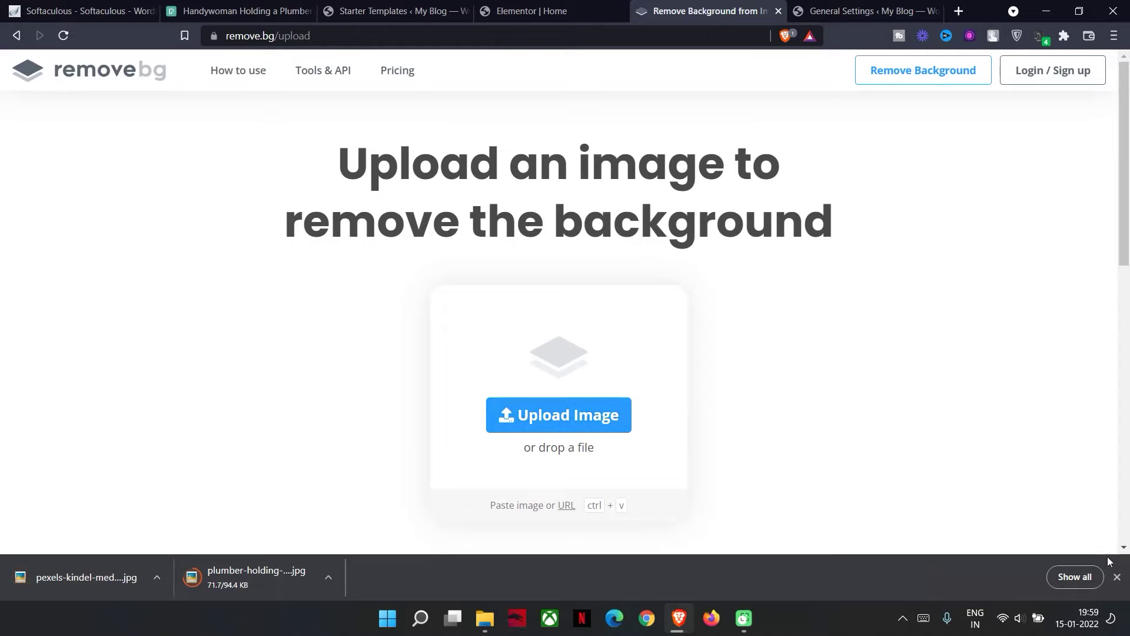
pyautogui.click(1117, 577)
pyautogui.click(585, 430)
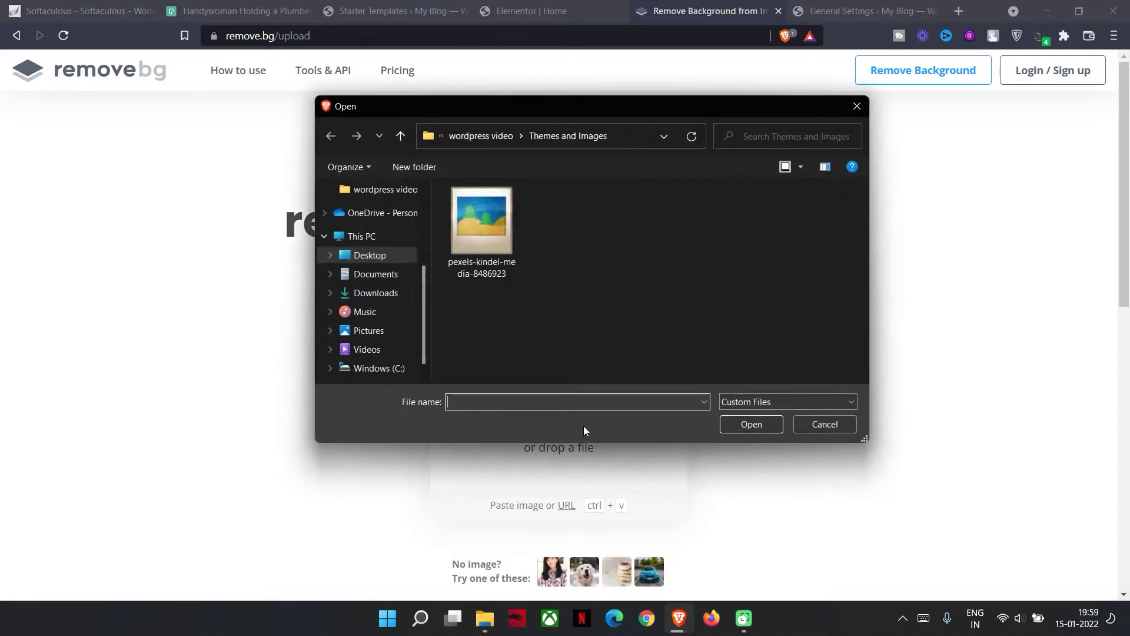
pyautogui.doubleClick(482, 233)
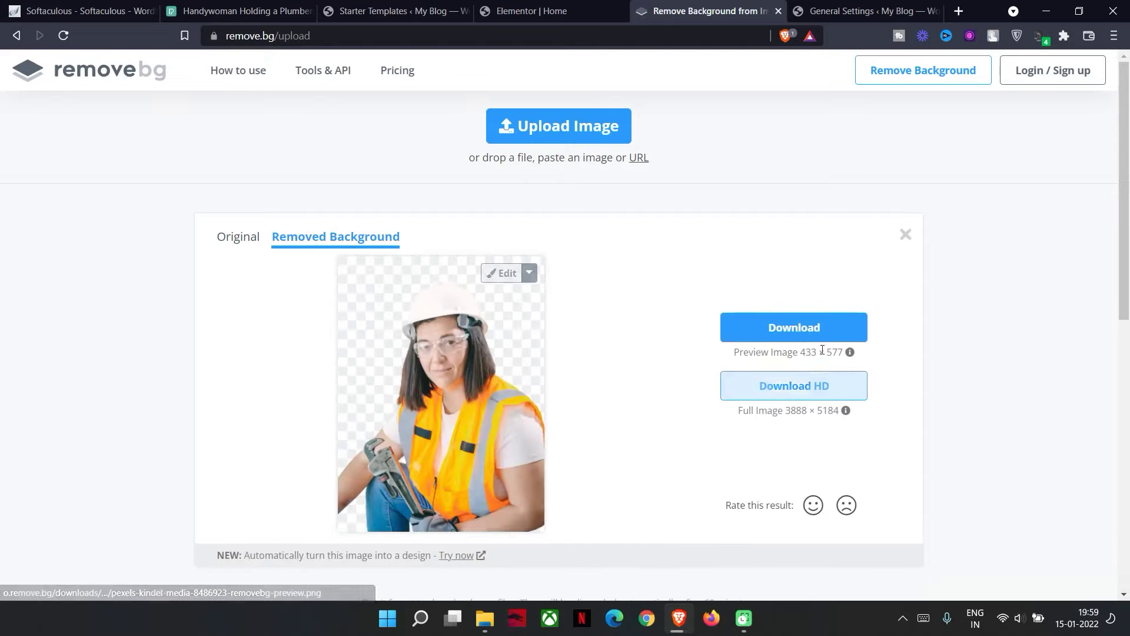
pyautogui.click(800, 328)
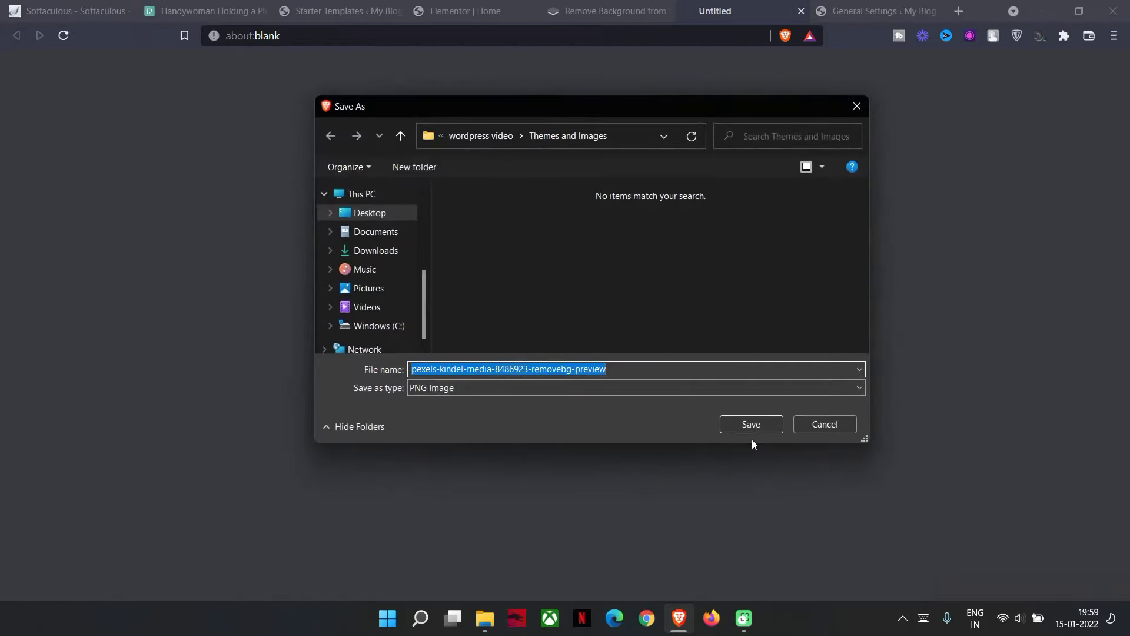
pyautogui.click(751, 426)
# Replace the building image beside the plumbing services heading on the Elementor home page with the uploaded pexels-kindel-media-8486923-removebg-preview.png
pyautogui.click(533, 11)
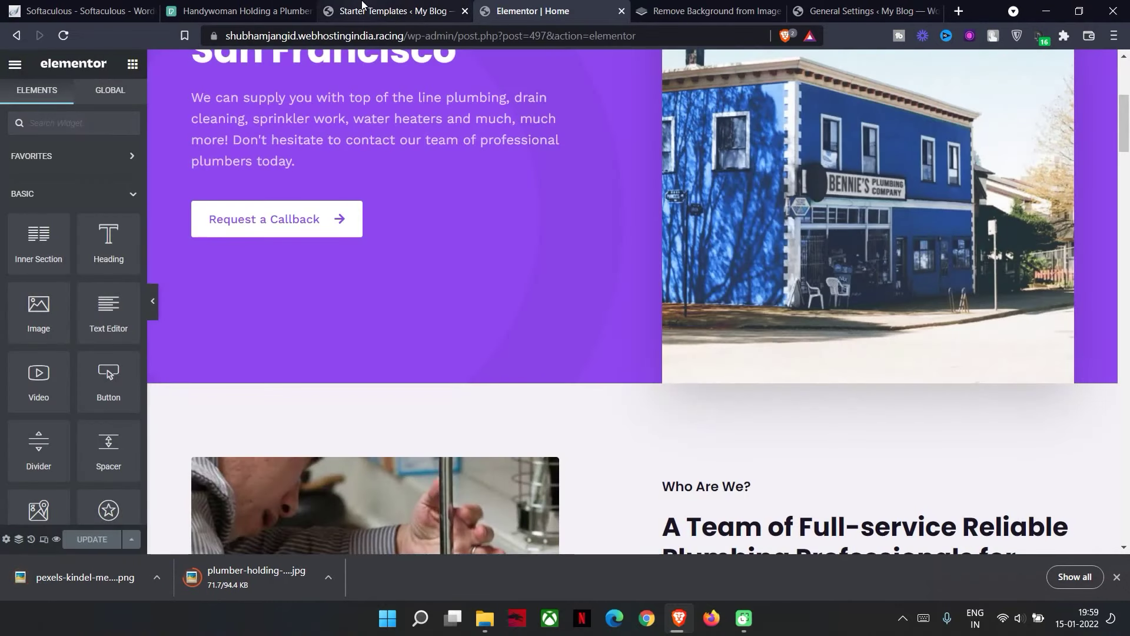
pyautogui.scroll(4, 807, 304)
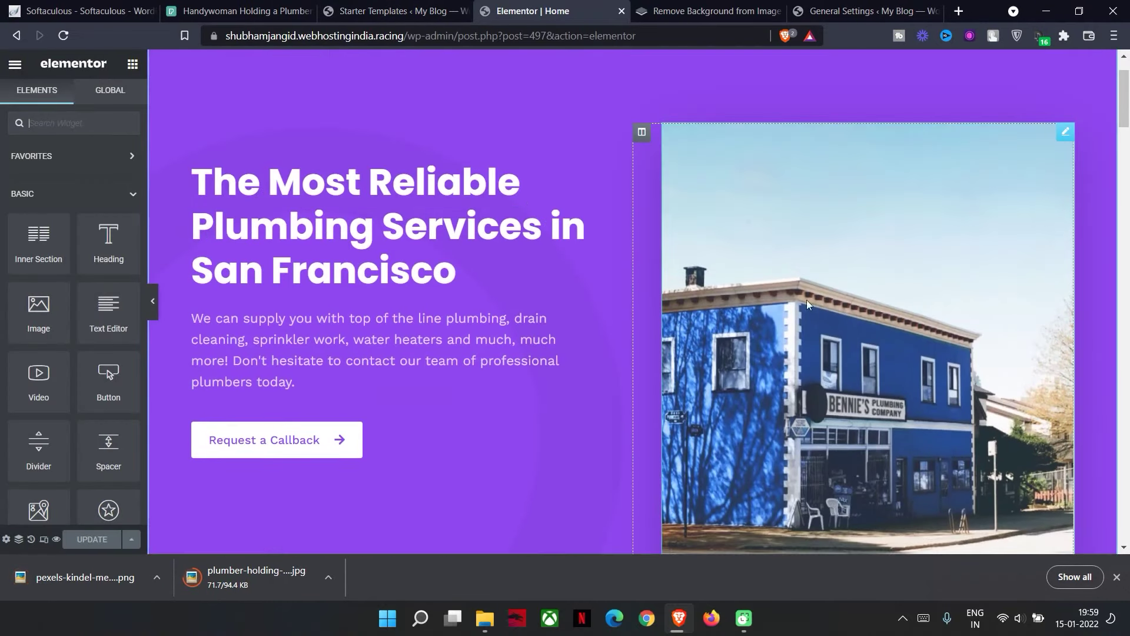
pyautogui.click(977, 182)
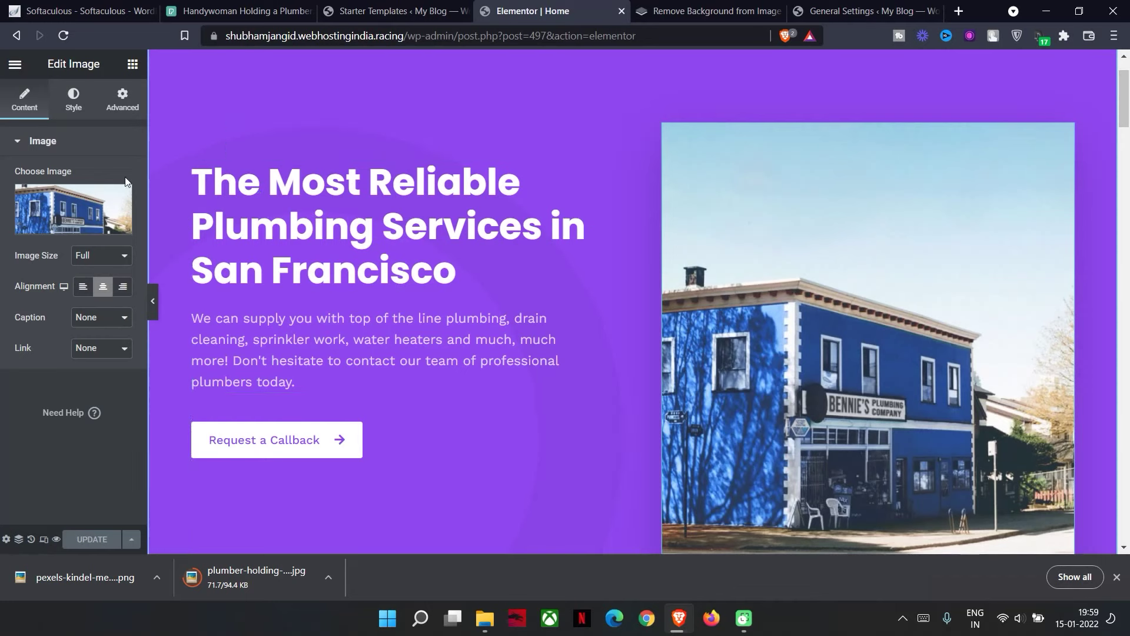
pyautogui.click(71, 223)
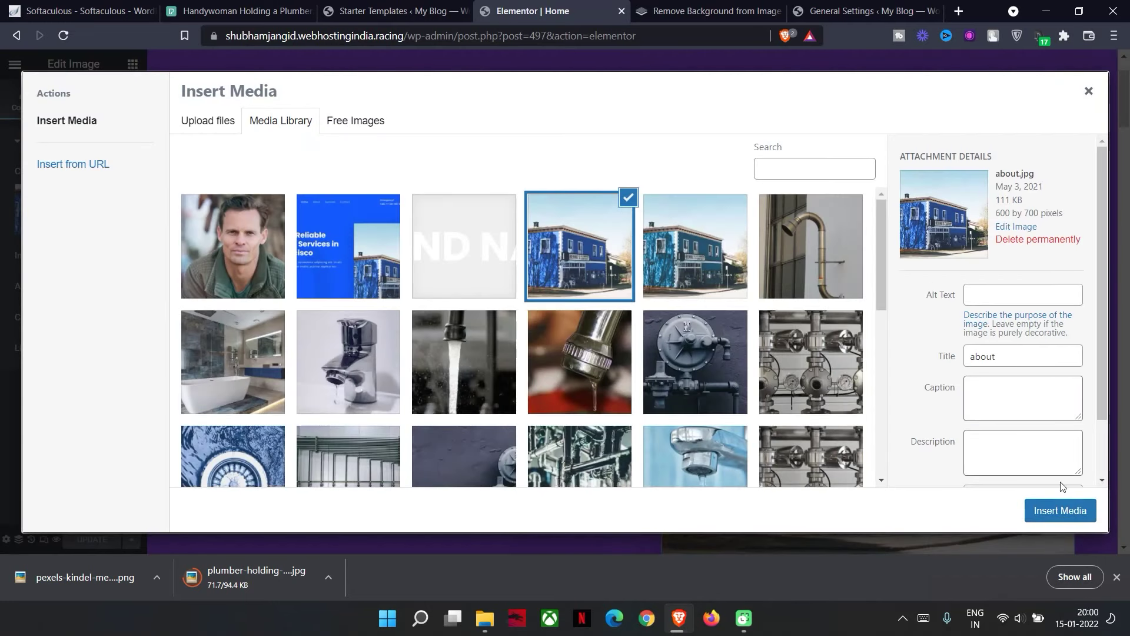
pyautogui.click(1068, 517)
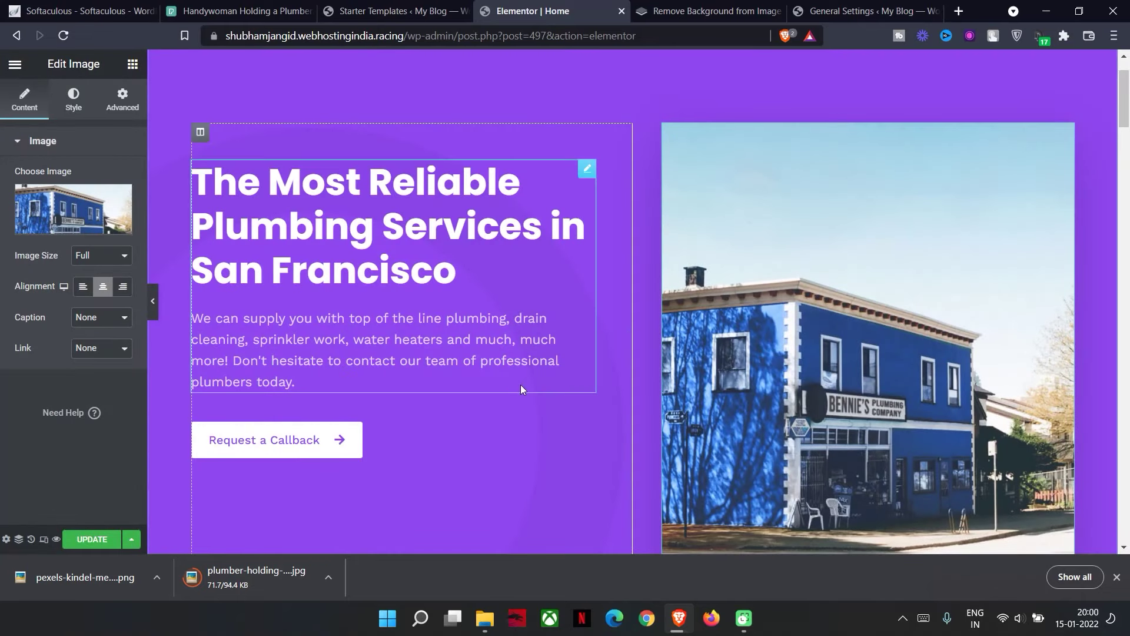
pyautogui.click(51, 198)
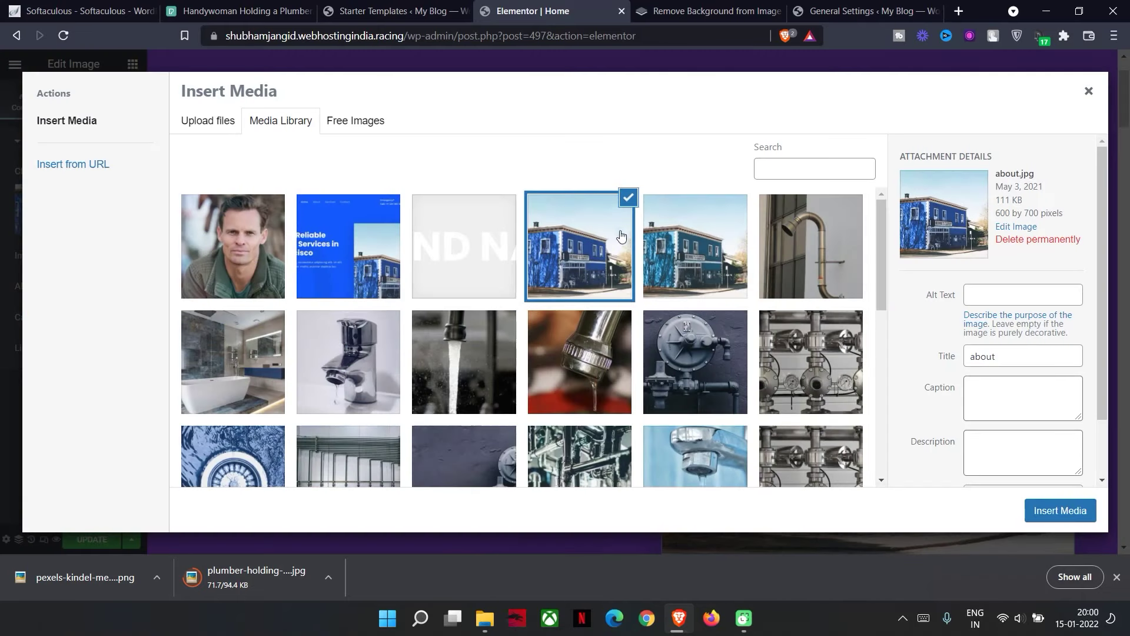
pyautogui.scroll(-2, 899, 320)
pyautogui.click(76, 129)
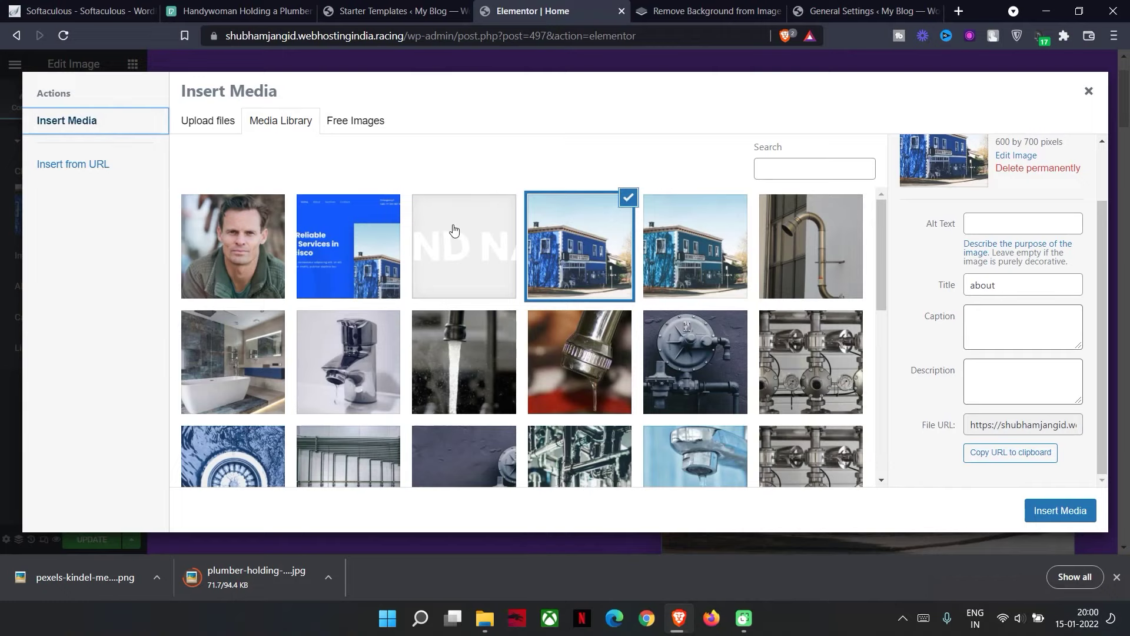
pyautogui.click(208, 124)
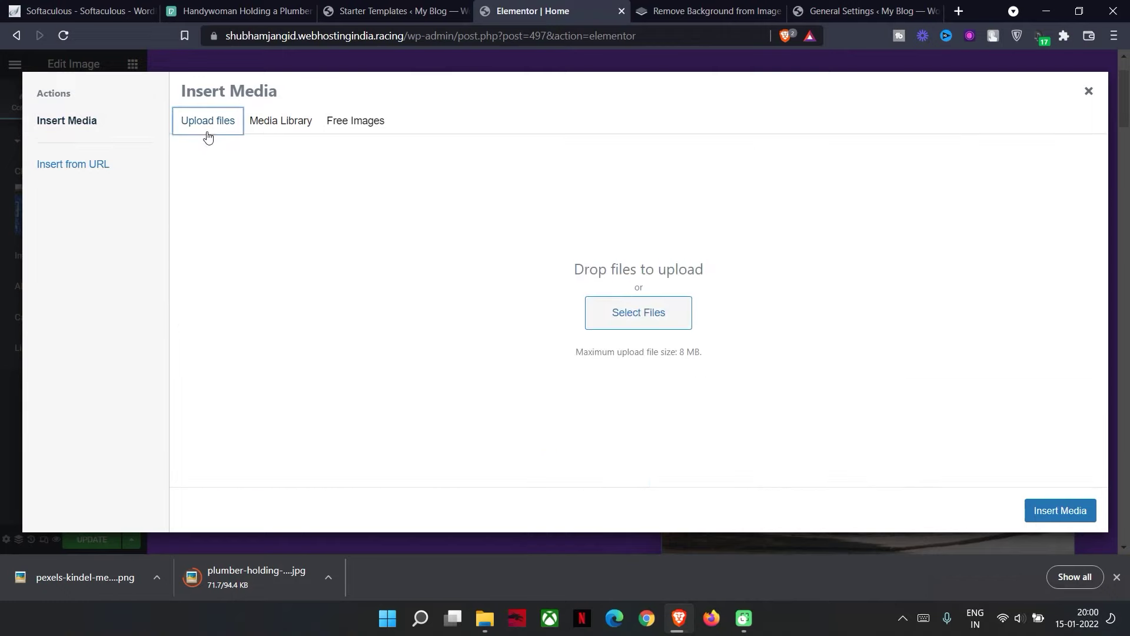
pyautogui.click(630, 313)
pyautogui.doubleClick(651, 227)
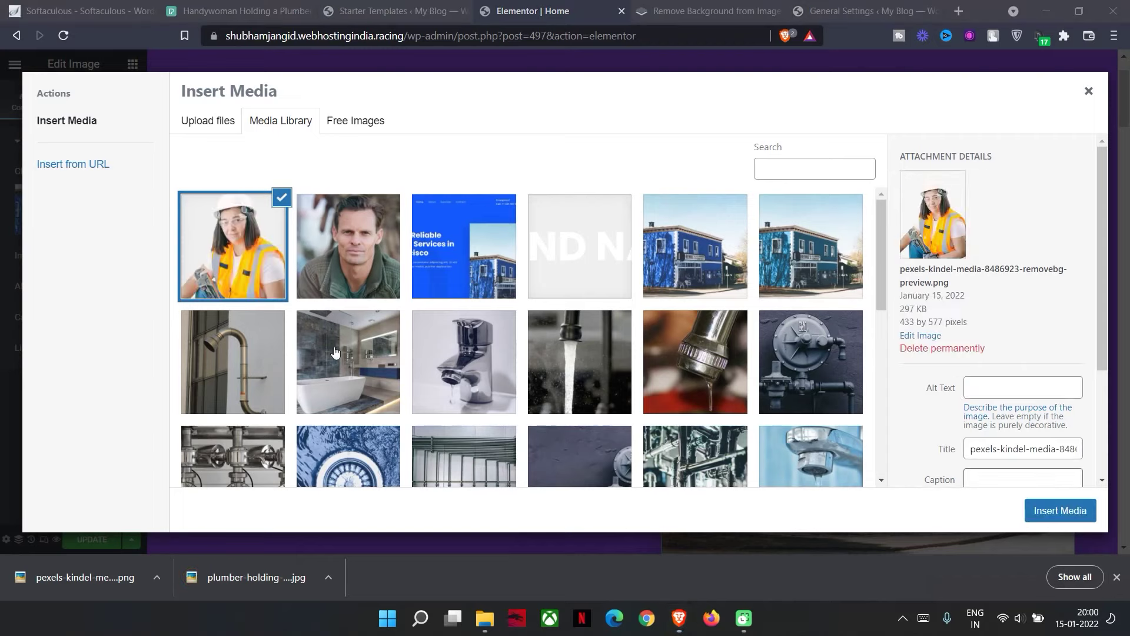
pyautogui.click(1060, 510)
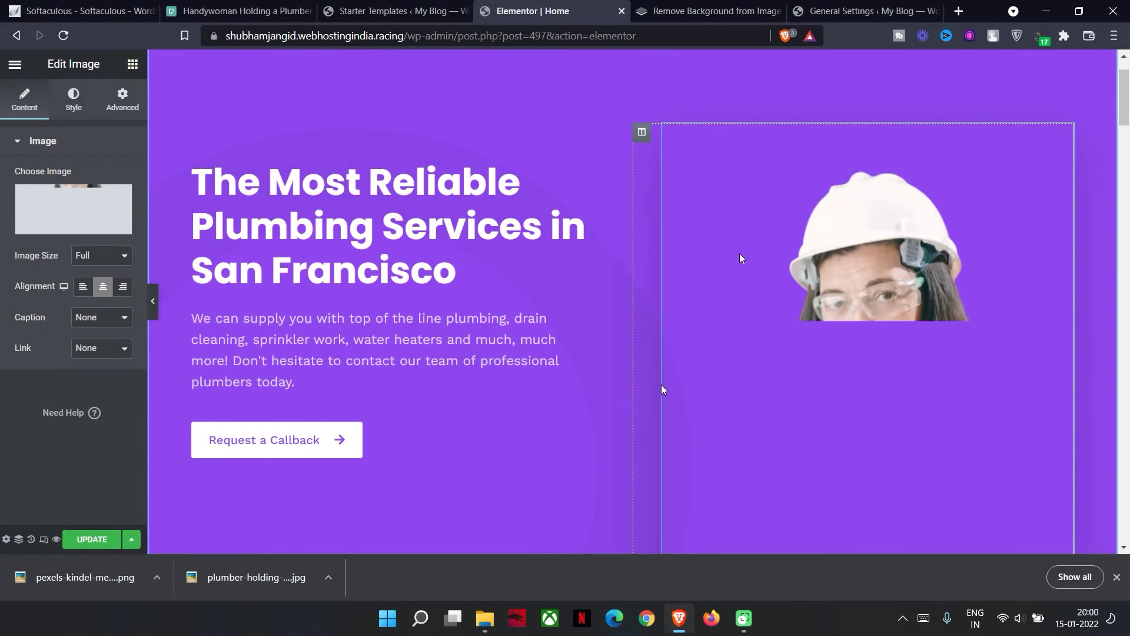
pyautogui.scroll(-4, 856, 381)
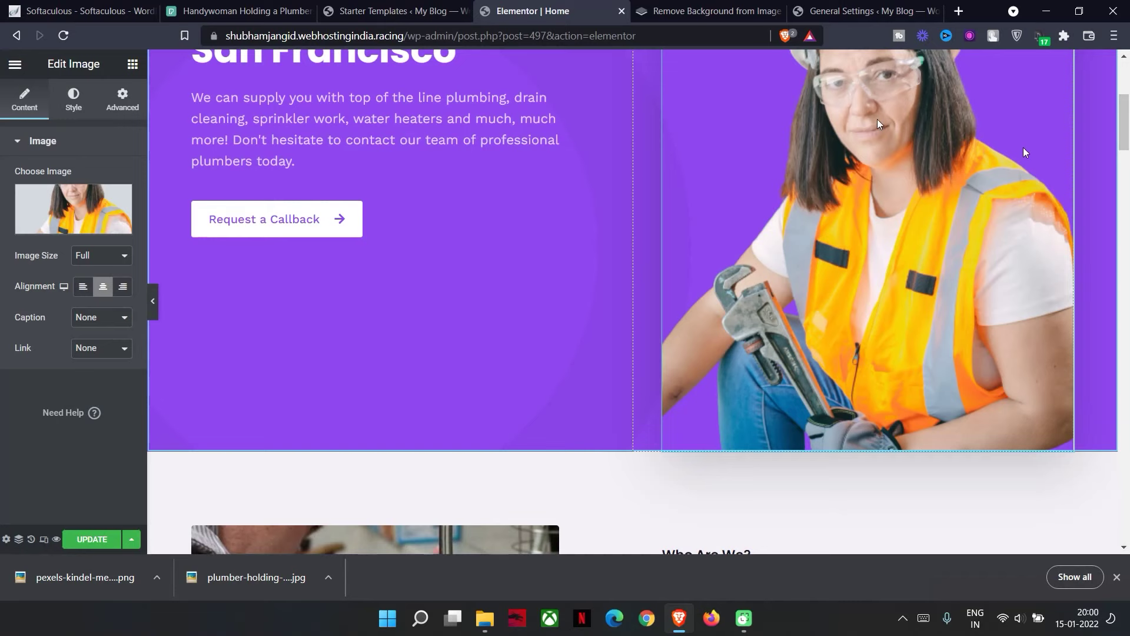
pyautogui.scroll(5, 940, 246)
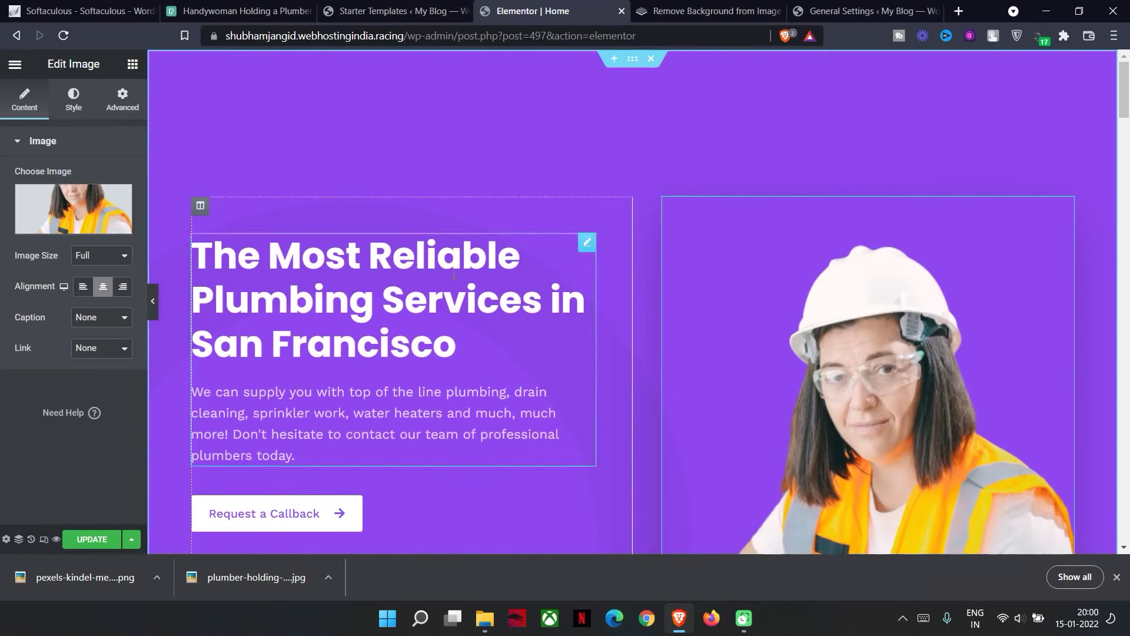
# Replace "San Francisco" with "India" in the main plumbing services heading
pyautogui.scroll(-1, 412, 259)
pyautogui.scroll(-2, 412, 261)
pyautogui.click(500, 196)
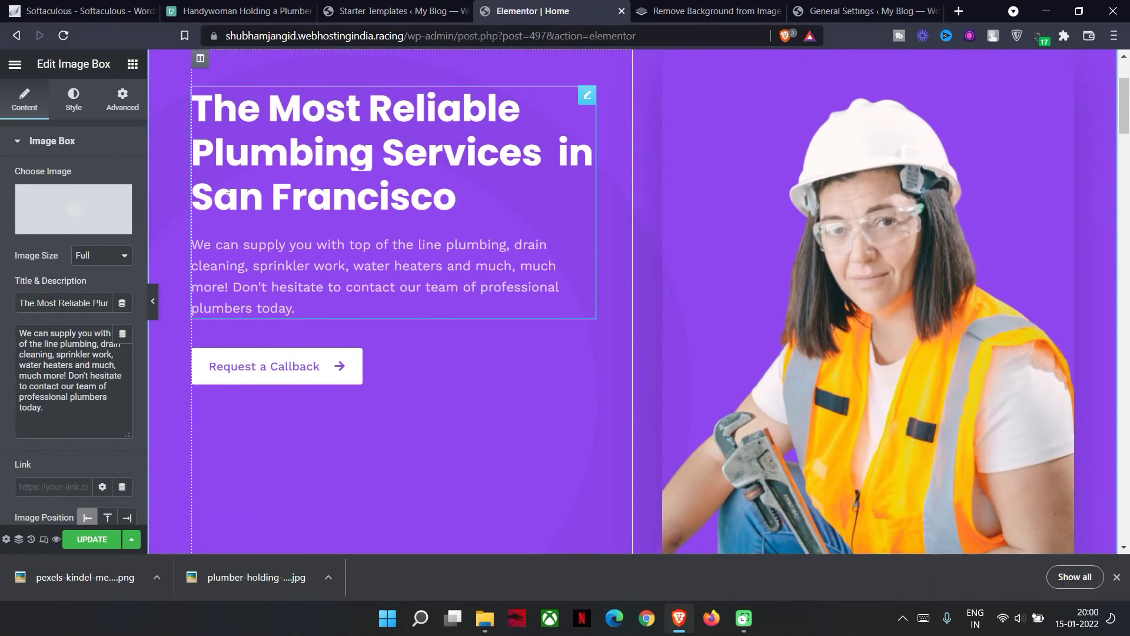
pyautogui.press('BackSpace')
pyautogui.press('BackSpace')
pyautogui.press('BackSpace')
pyautogui.press('BackSpace')
pyautogui.press('BackSpace')
pyautogui.press('BackSpace')
pyautogui.press('BackSpace')
pyautogui.press('BackSpace')
pyautogui.press('BackSpace')
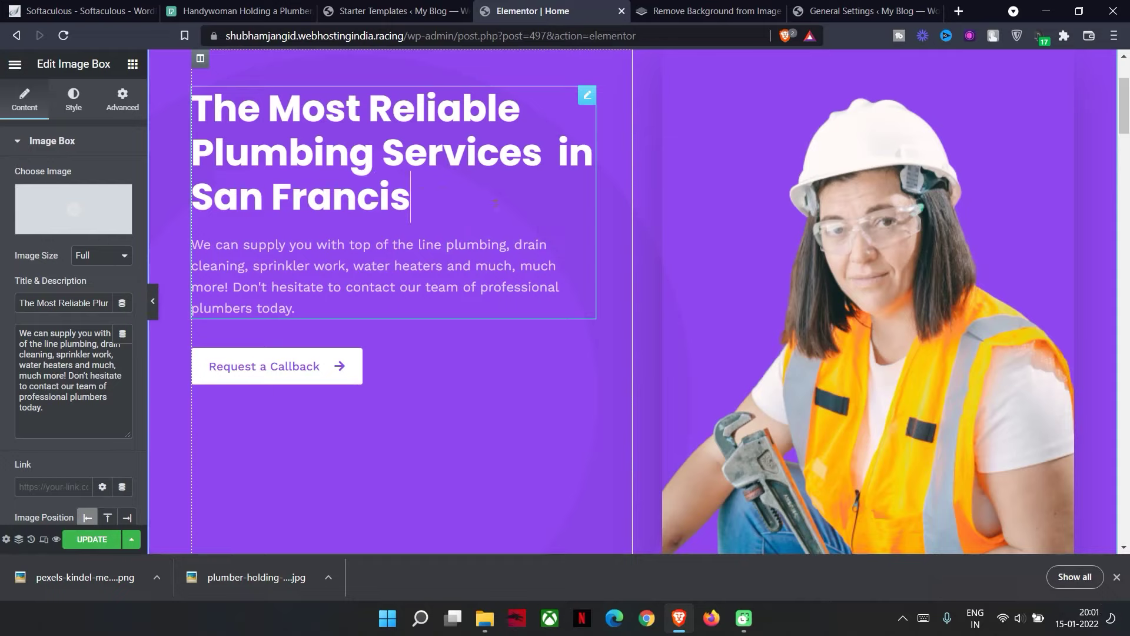
pyautogui.press('BackSpace')
pyautogui.press('BackSpace')
pyautogui.press('BackSpace')
pyautogui.press('BackSpace')
pyautogui.press('BackSpace')
pyautogui.write('India')
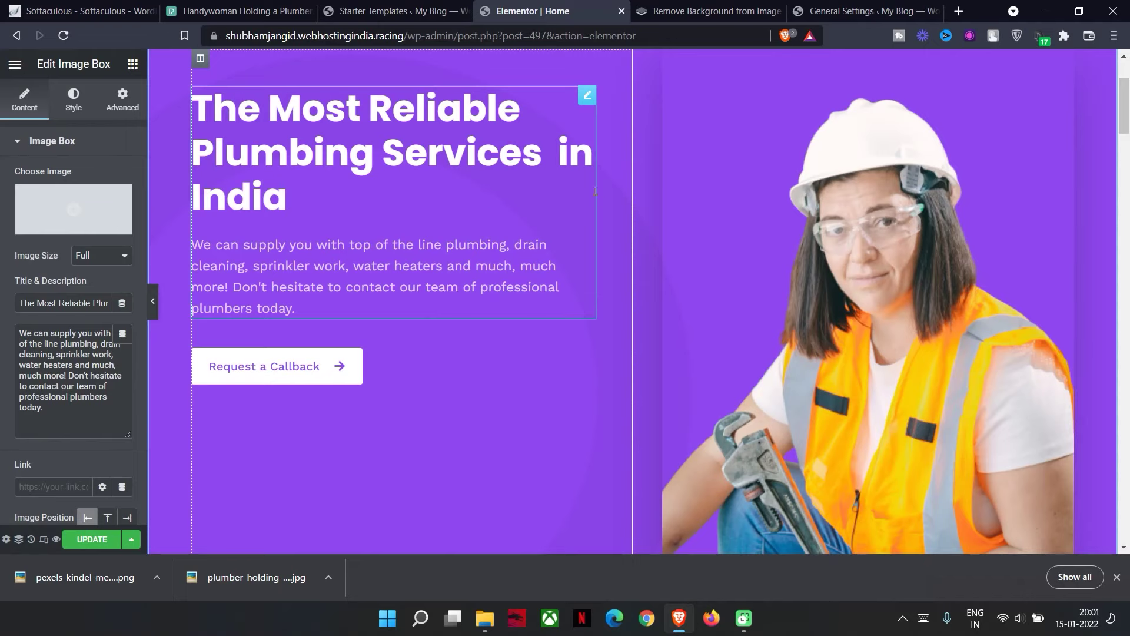
# Remove the extra space between "Services" and "in" in the main heading
pyautogui.click(594, 316)
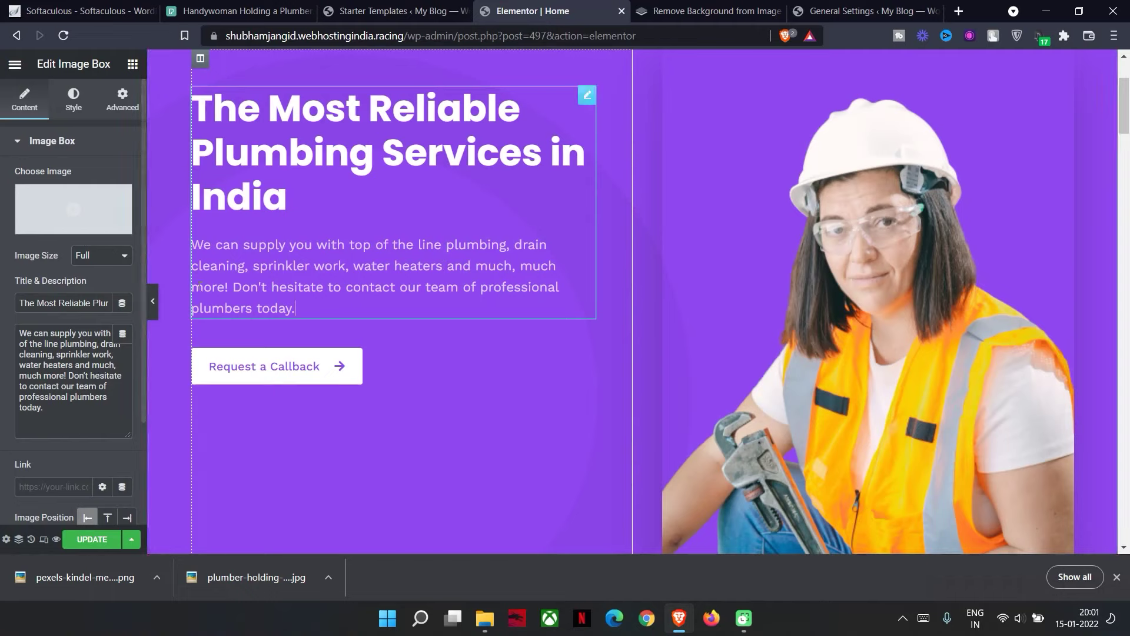
pyautogui.hotkey('ctrl', 'z')
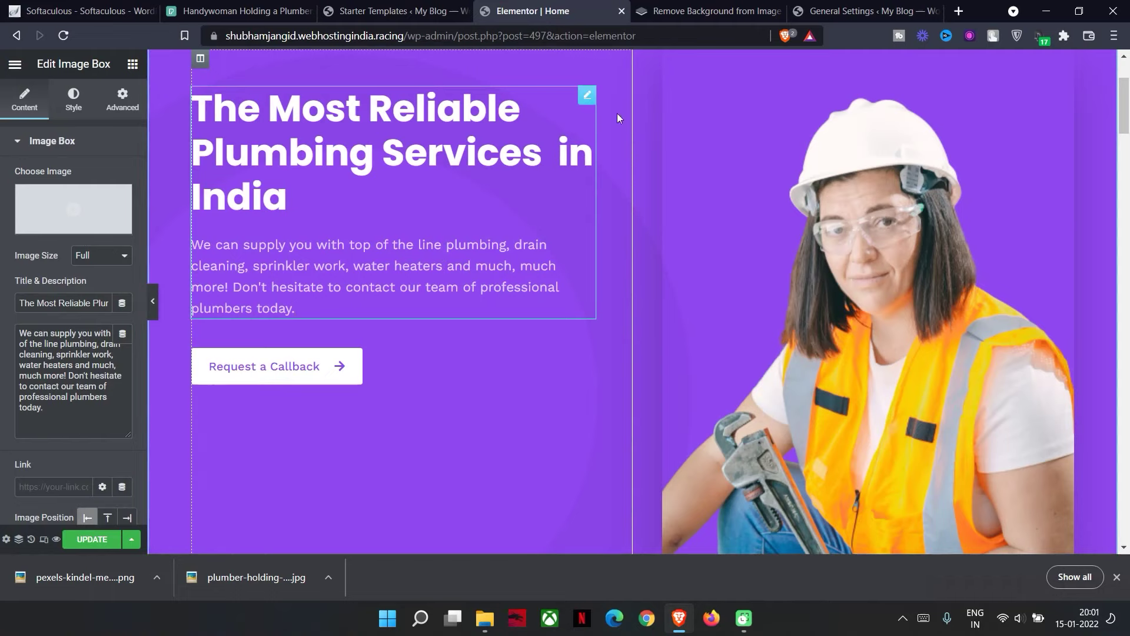
pyautogui.hotkey('ctrl', 'shift', 'z')
pyautogui.hotkey('ctrl', 'z')
pyautogui.press('BackSpace')
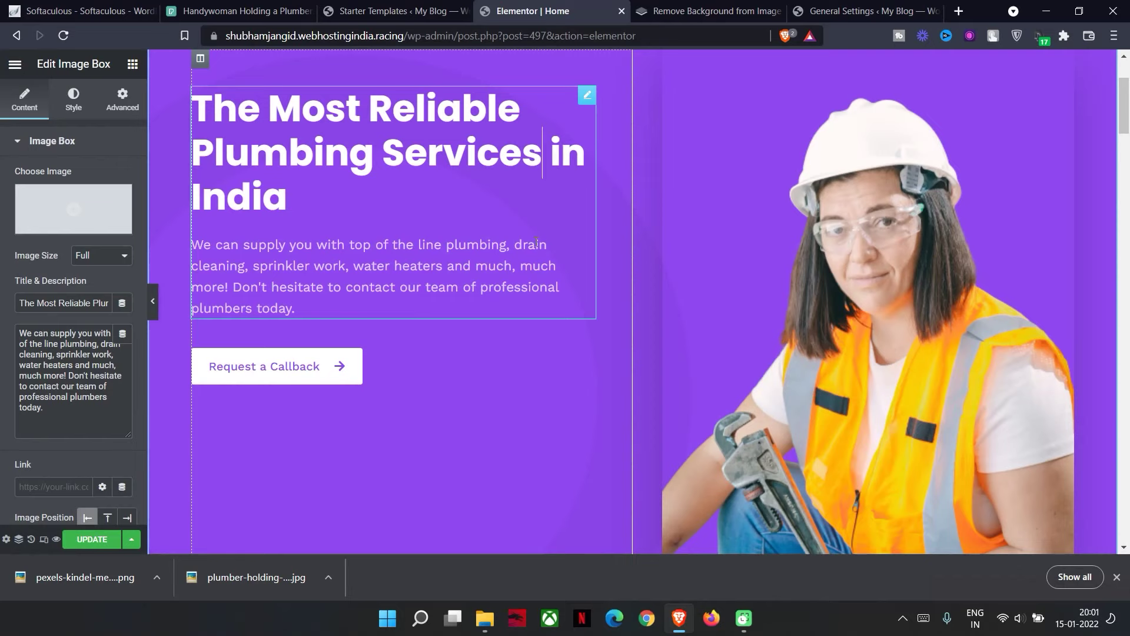
# Review the home page sections from the main heading through Who Are We, services, emergency contact and customer reviews to Our Work
pyautogui.scroll(-3, 536, 241)
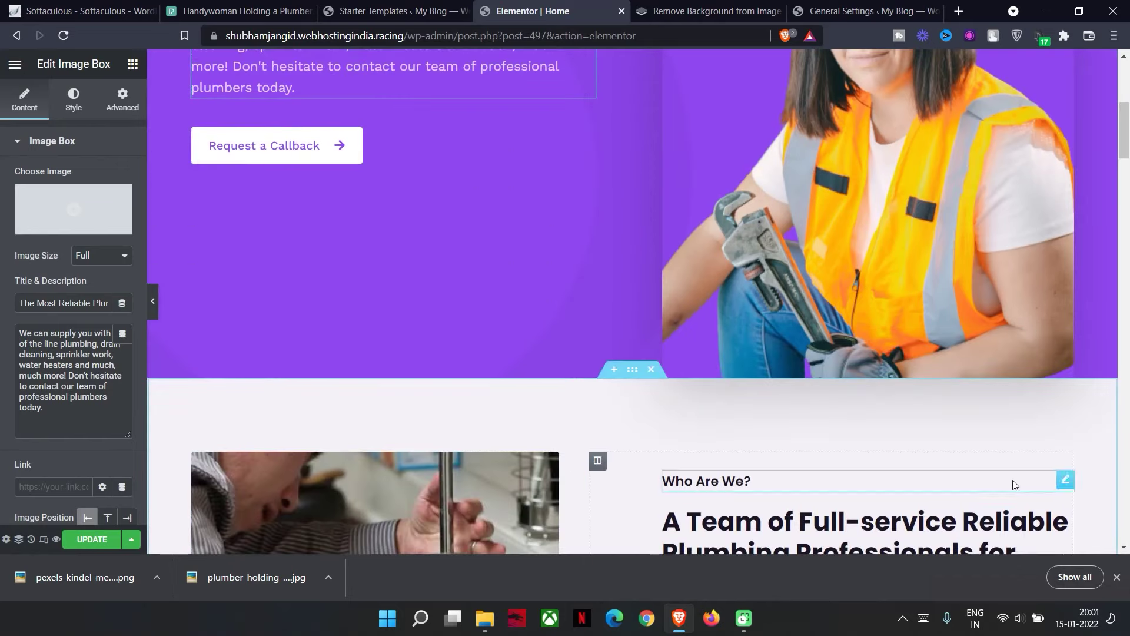
pyautogui.scroll(5, 838, 435)
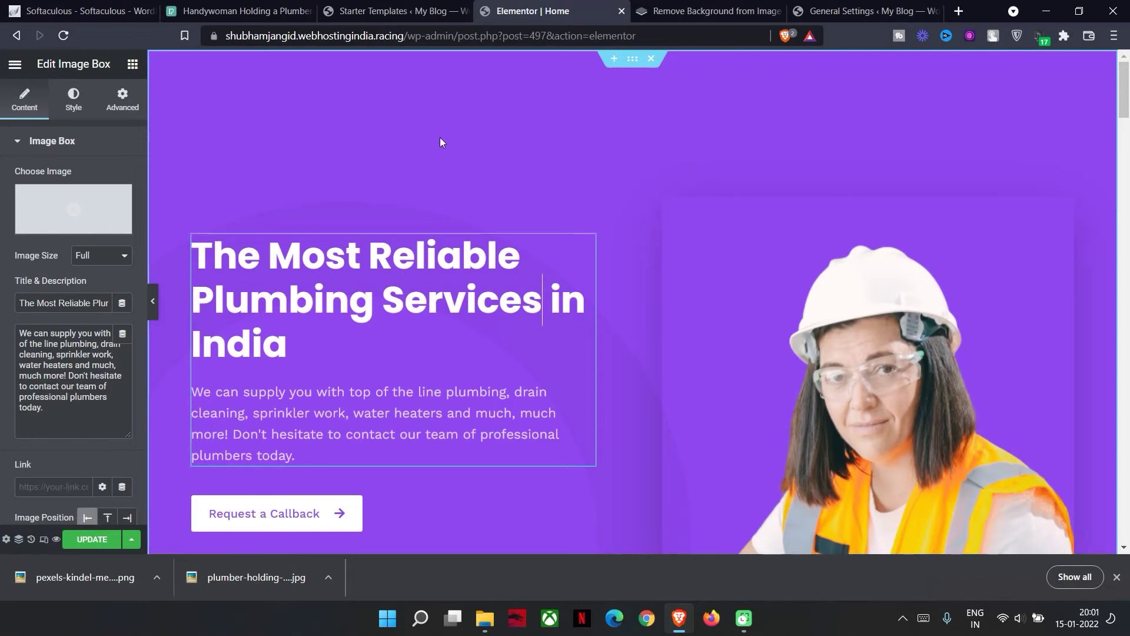
pyautogui.scroll(-5, 467, 215)
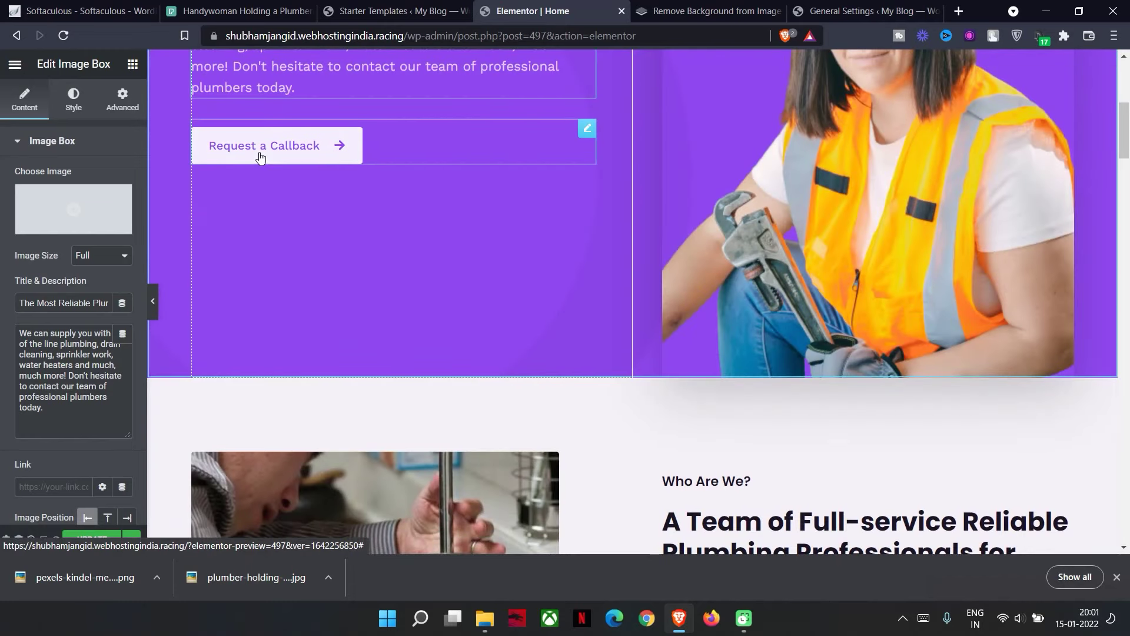
pyautogui.scroll(-4, 236, 281)
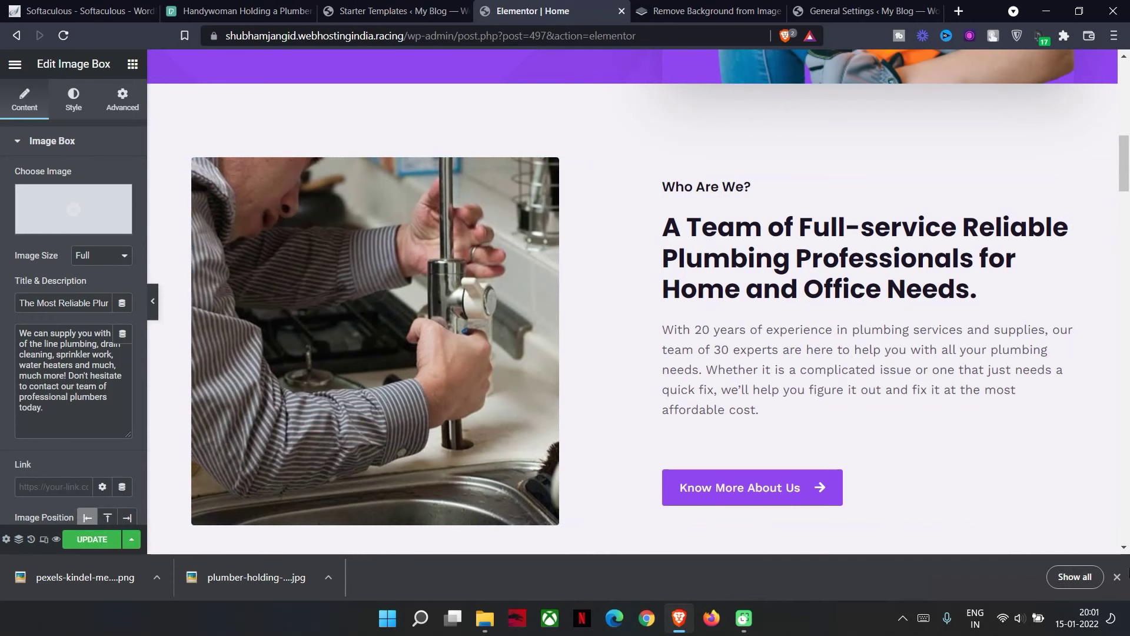
pyautogui.click(1117, 577)
pyautogui.scroll(-9, 400, 373)
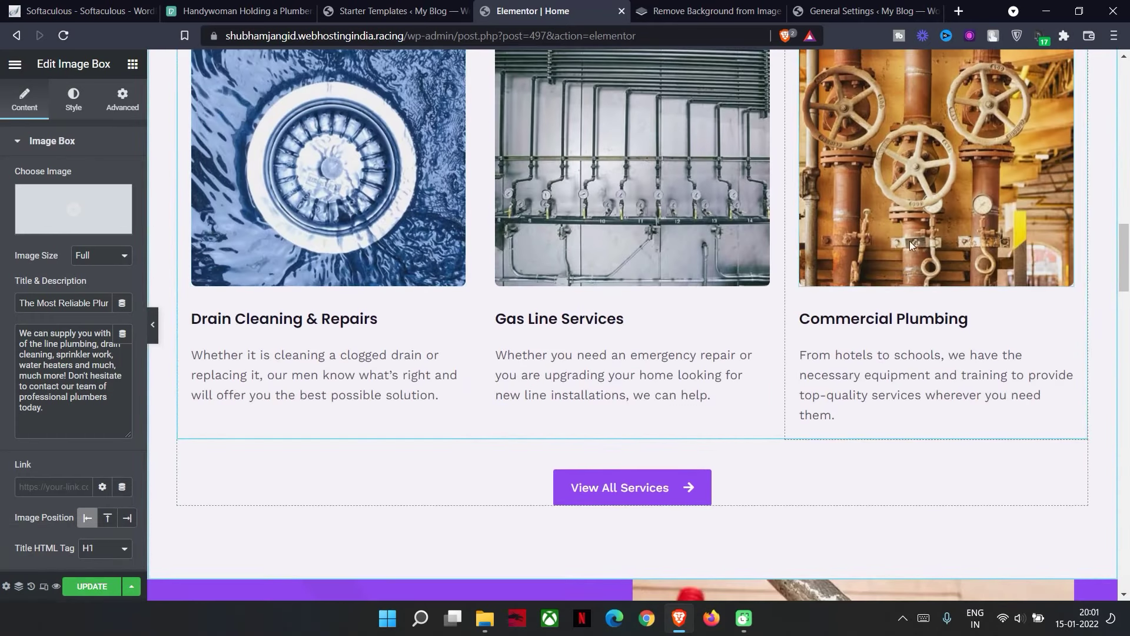
pyautogui.scroll(-5, 636, 215)
pyautogui.scroll(-5, 636, 214)
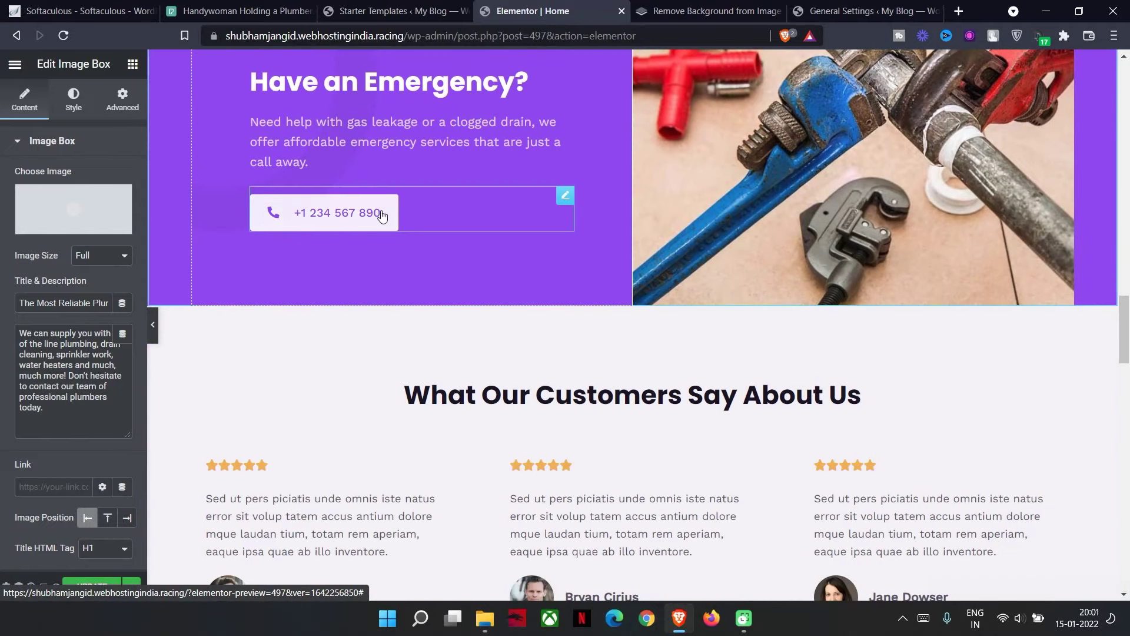
pyautogui.scroll(-5, 306, 416)
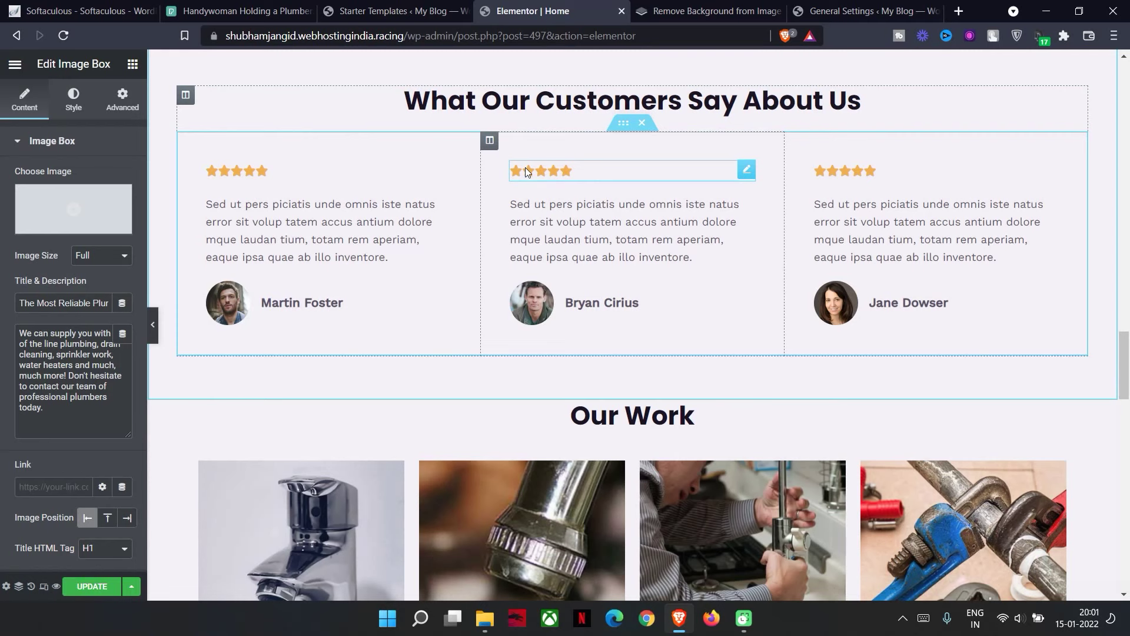
# Review the remaining home page sections from the Our Work gallery through the call-us banner to the footer
pyautogui.scroll(-4, 279, 397)
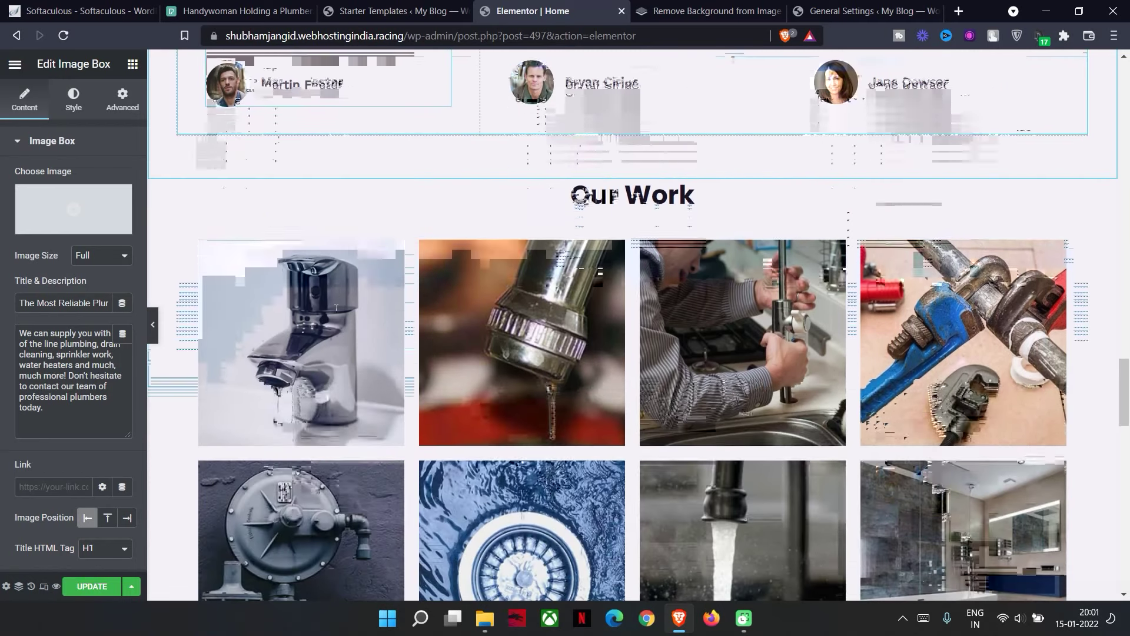
pyautogui.scroll(-5, 279, 402)
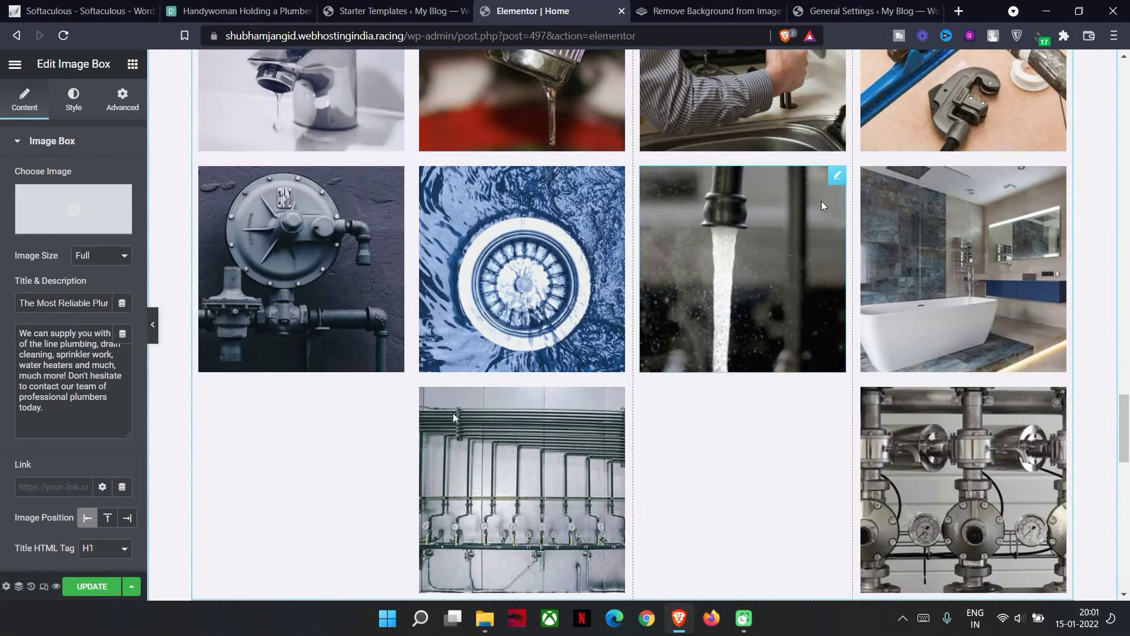
pyautogui.scroll(4, 279, 402)
pyautogui.scroll(-10, 739, 383)
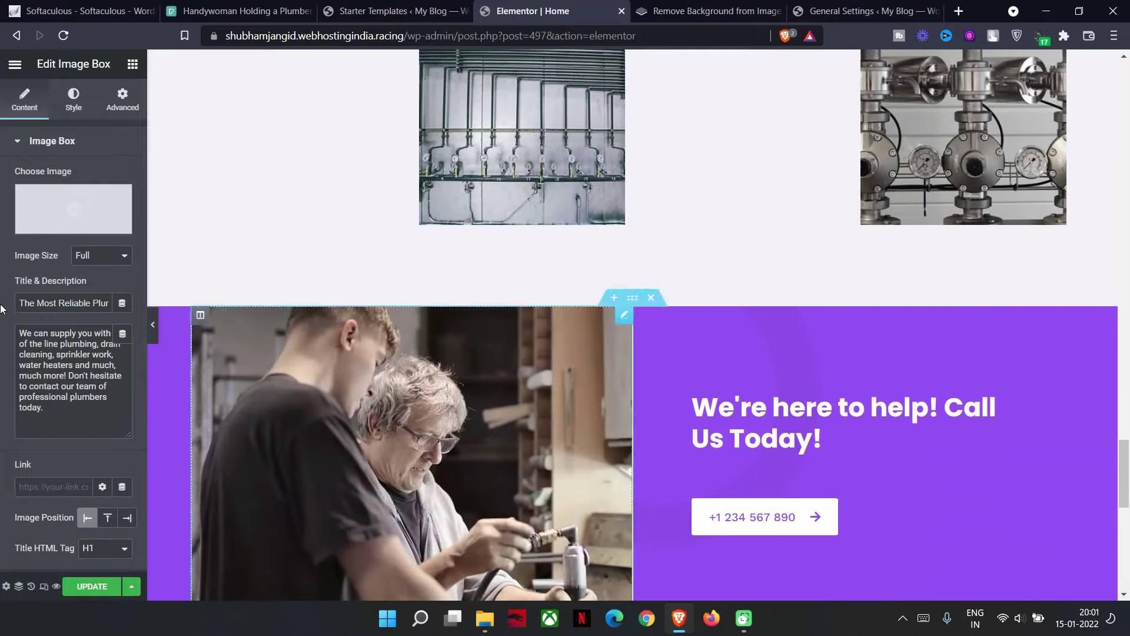
pyautogui.scroll(-10, 509, 213)
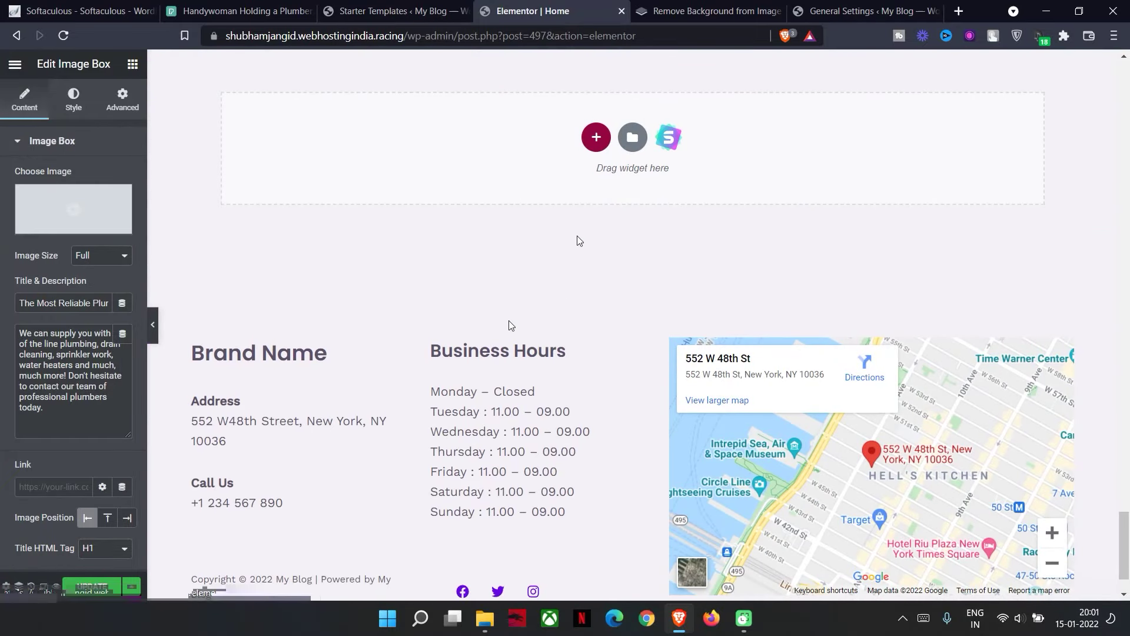
pyautogui.scroll(-1, 583, 297)
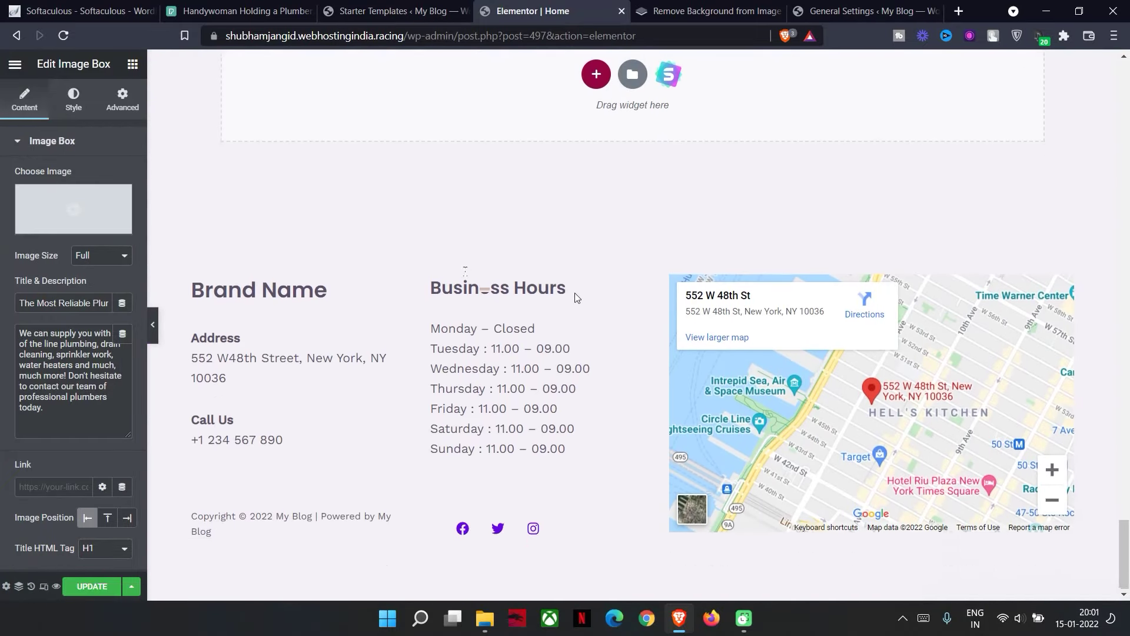
# Browse the column structures for a new section and the Blocks collection in the Elementor template library without inserting anything
pyautogui.scroll(3, 610, 309)
pyautogui.click(595, 284)
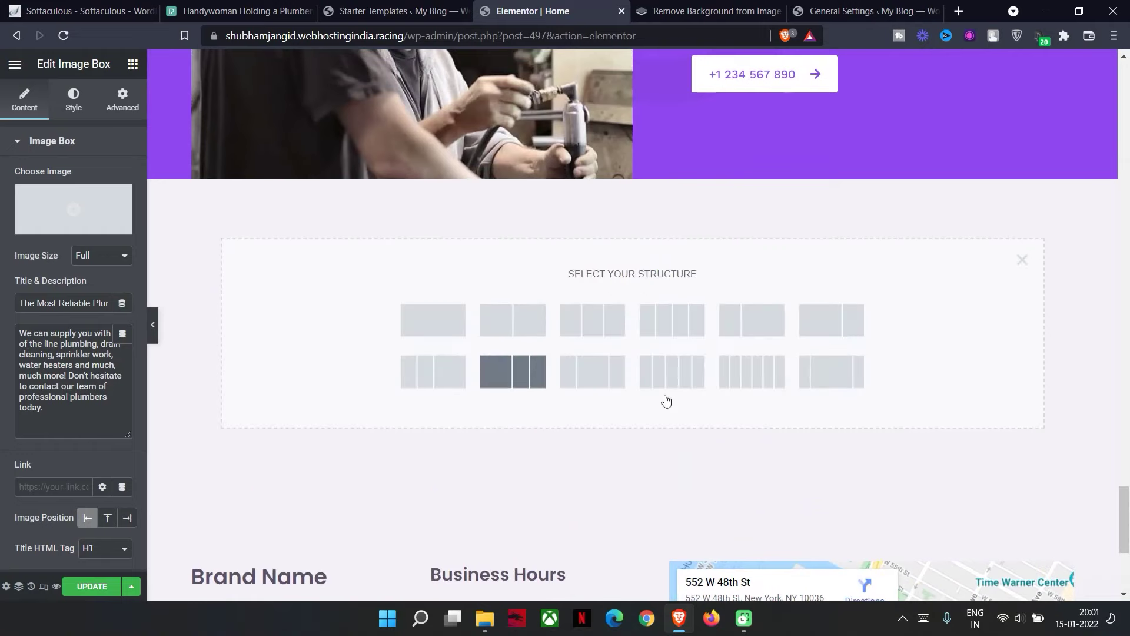
pyautogui.click(1023, 260)
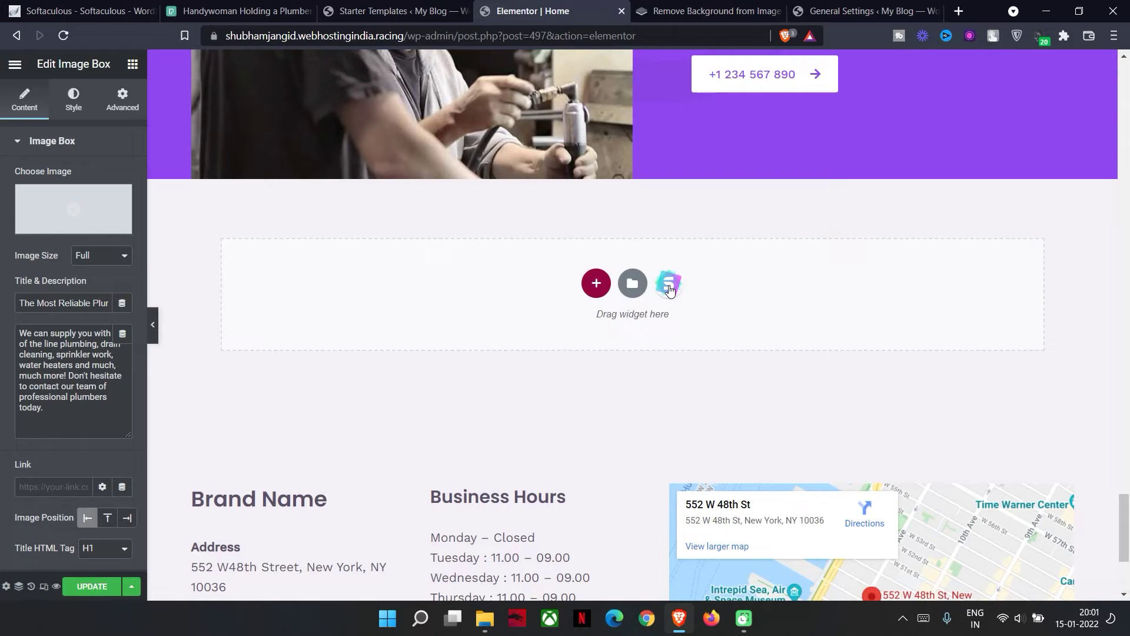
pyautogui.click(633, 286)
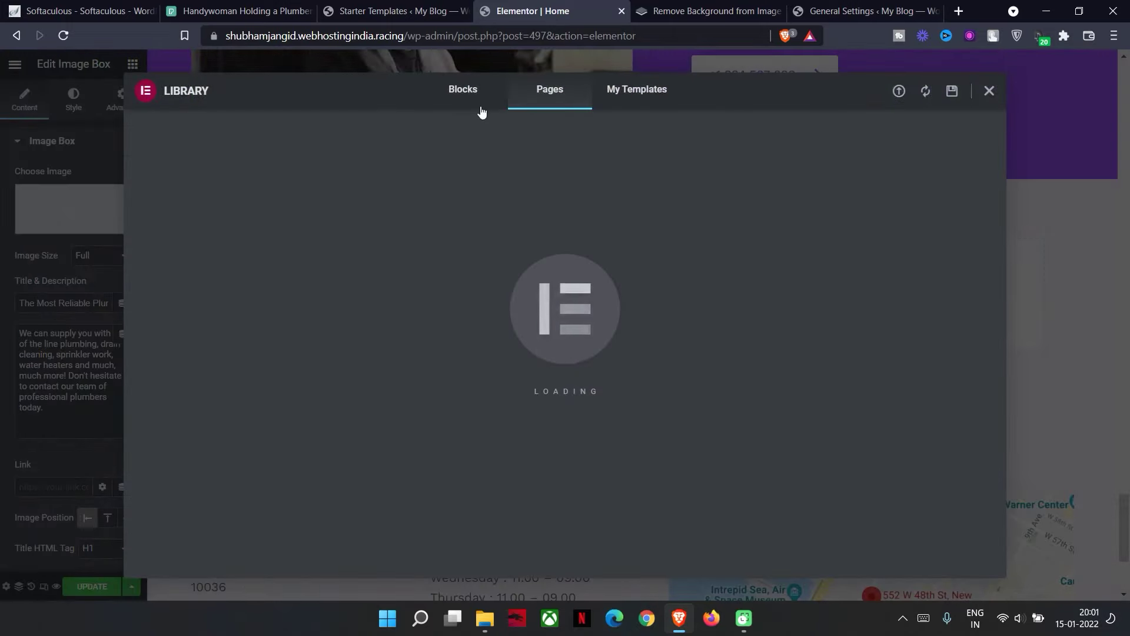
pyautogui.click(461, 92)
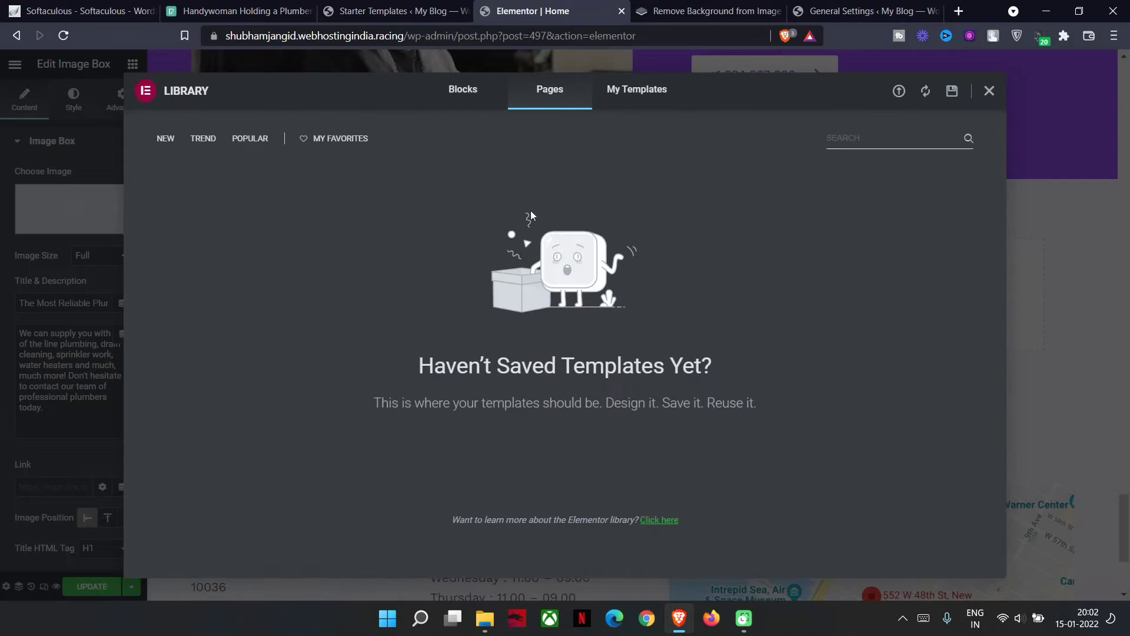
pyautogui.click(471, 99)
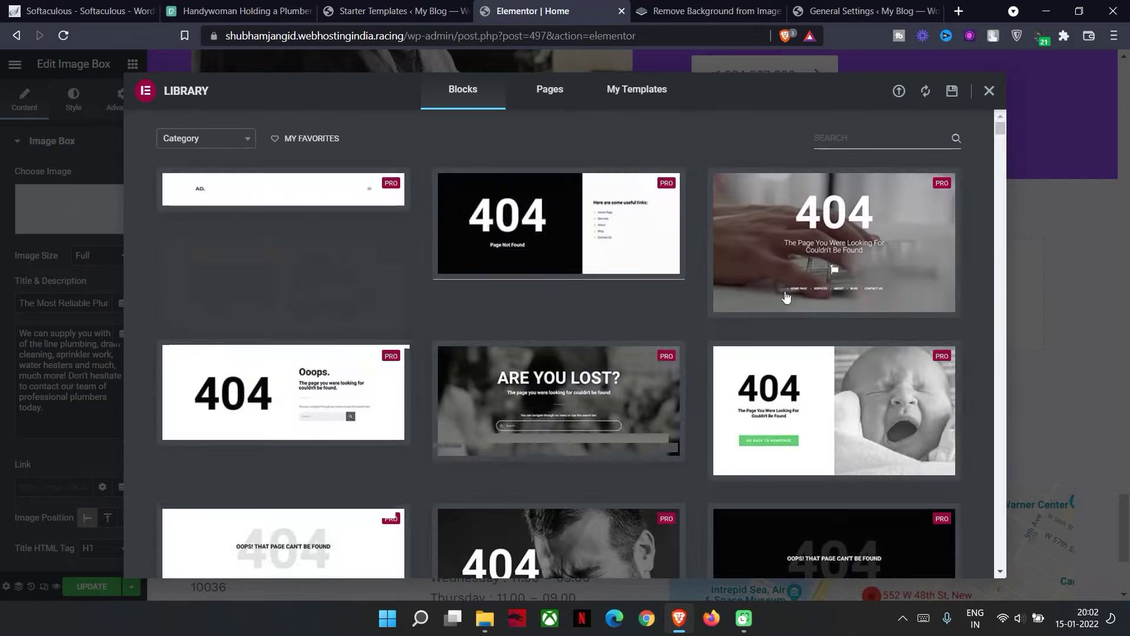
pyautogui.scroll(-15, 845, 265)
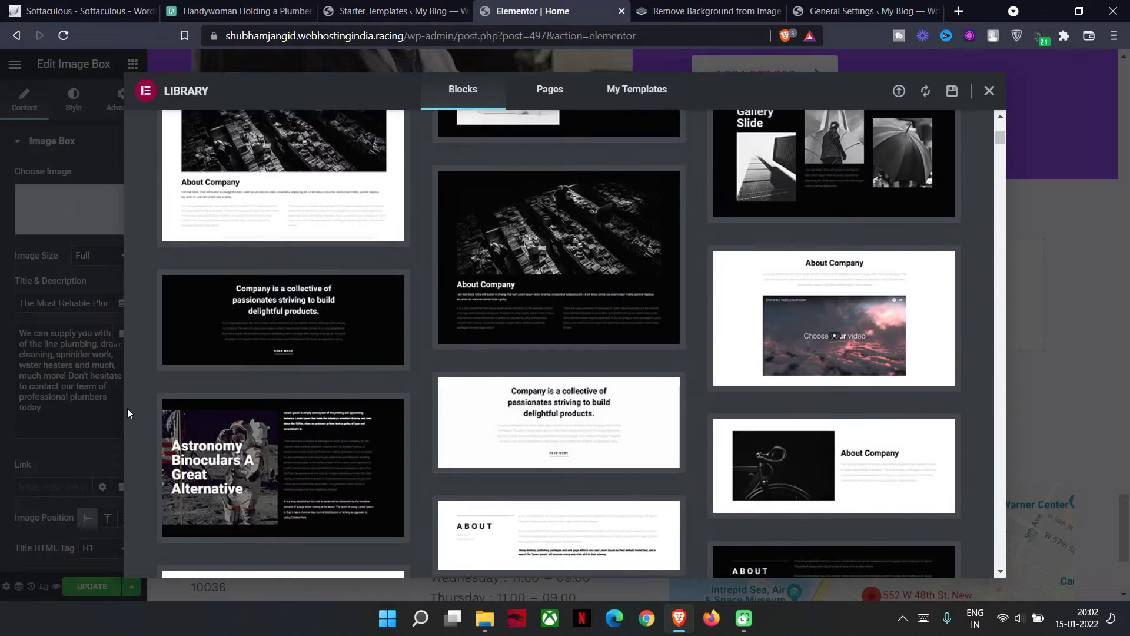
pyautogui.scroll(-3, 721, 439)
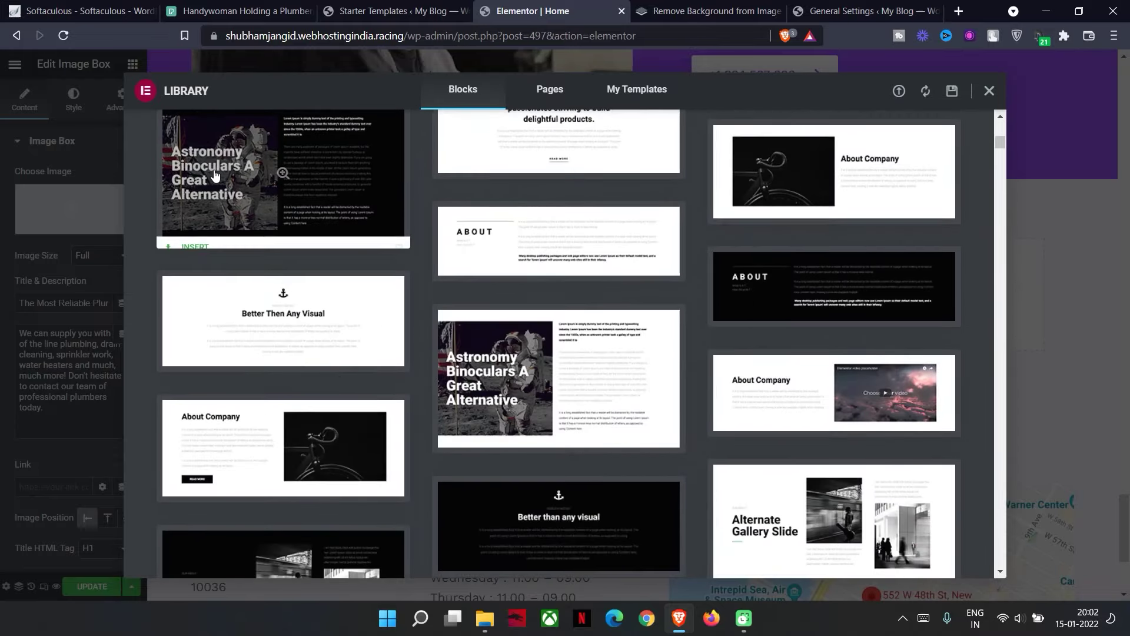
pyautogui.click(987, 98)
# Examine the footer's address, phone, business hours and map beneath the empty widget area
pyautogui.scroll(-4, 698, 338)
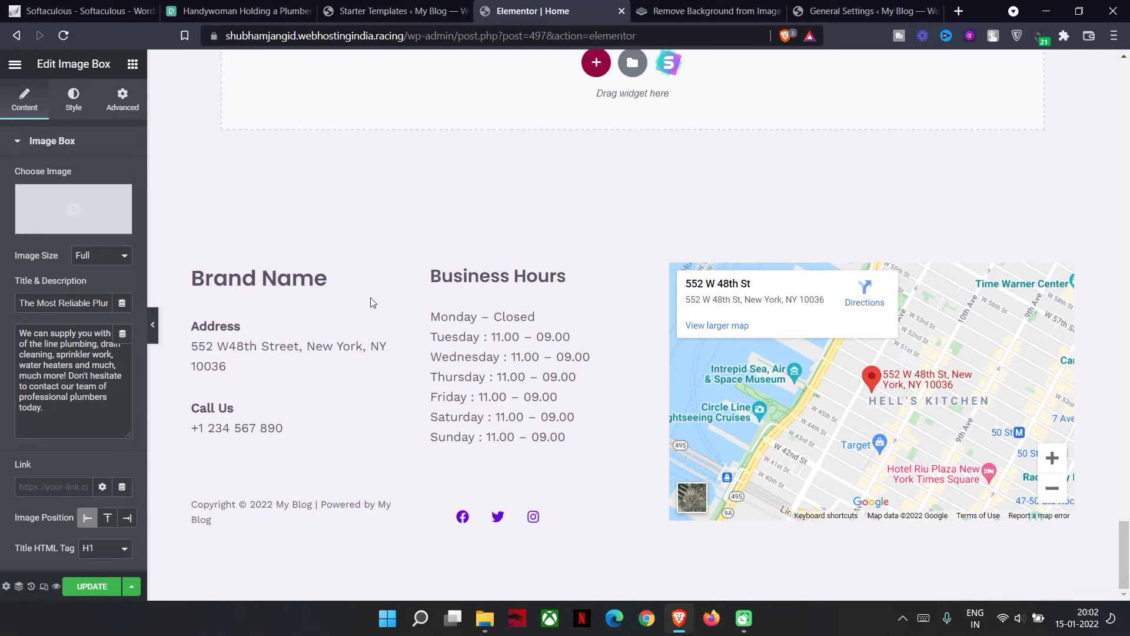
pyautogui.moveTo(479, 316); pyautogui.dragTo(535, 317)
pyautogui.moveTo(565, 437); pyautogui.dragTo(425, 291)
pyautogui.moveTo(253, 363); pyautogui.dragTo(189, 346)
pyautogui.click(288, 384)
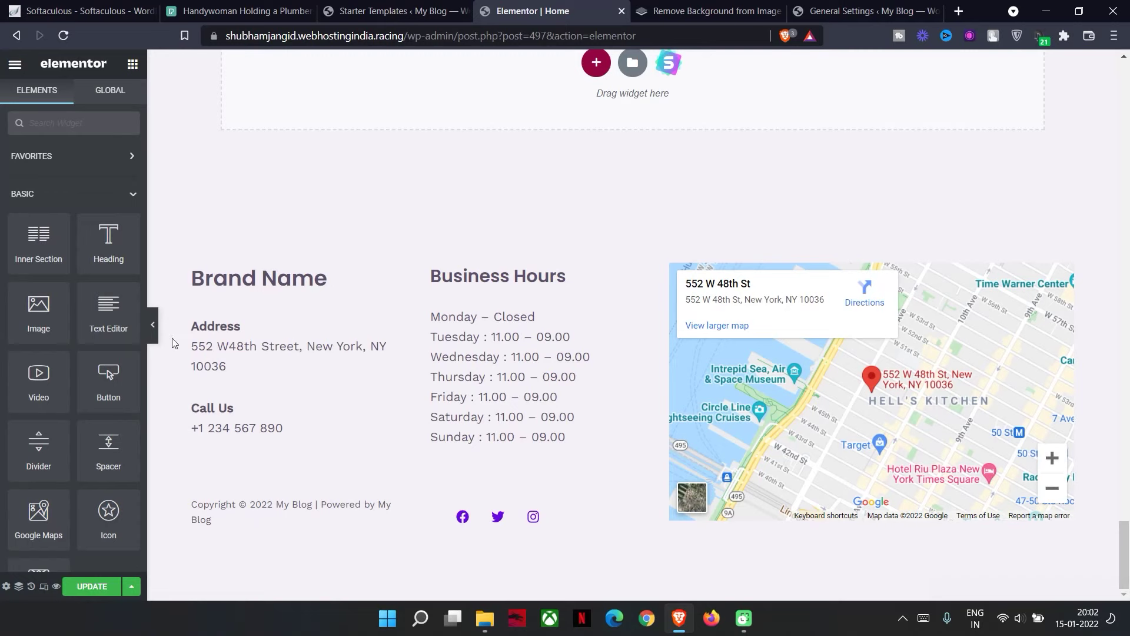
pyautogui.scroll(5, 354, 406)
pyautogui.scroll(-5, 824, 429)
pyautogui.scroll(-2, 792, 437)
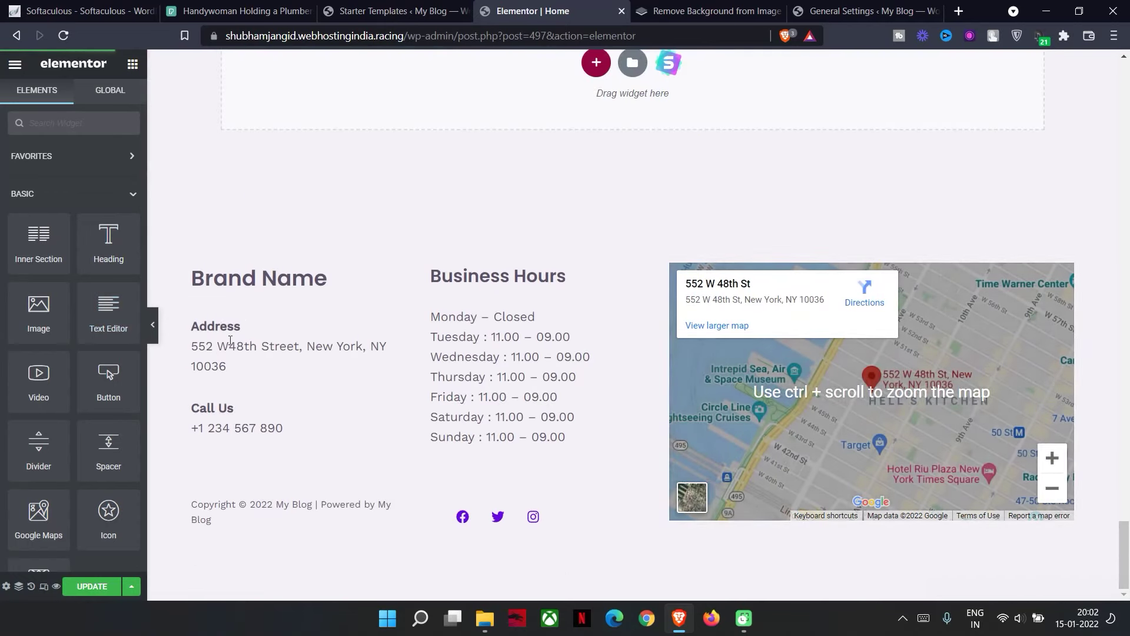
# Review the edited home page again from the main heading and plumber image through Who Are We to the emergency section
pyautogui.scroll(12, 612, 374)
pyautogui.scroll(15, 612, 379)
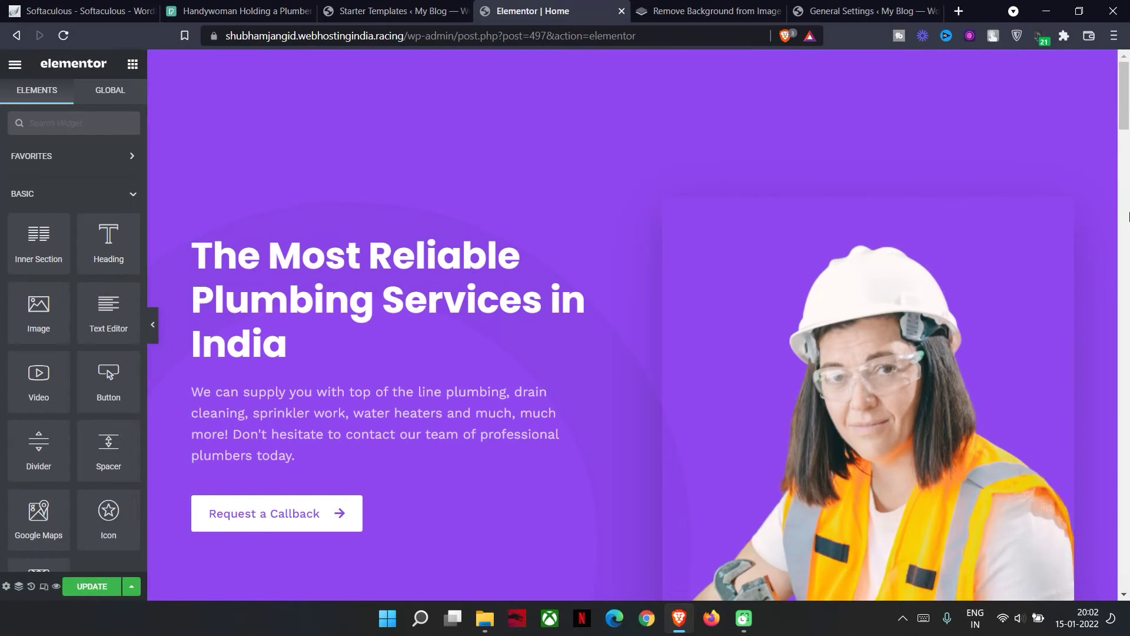
pyautogui.scroll(-6, 887, 336)
pyautogui.scroll(-1, 828, 358)
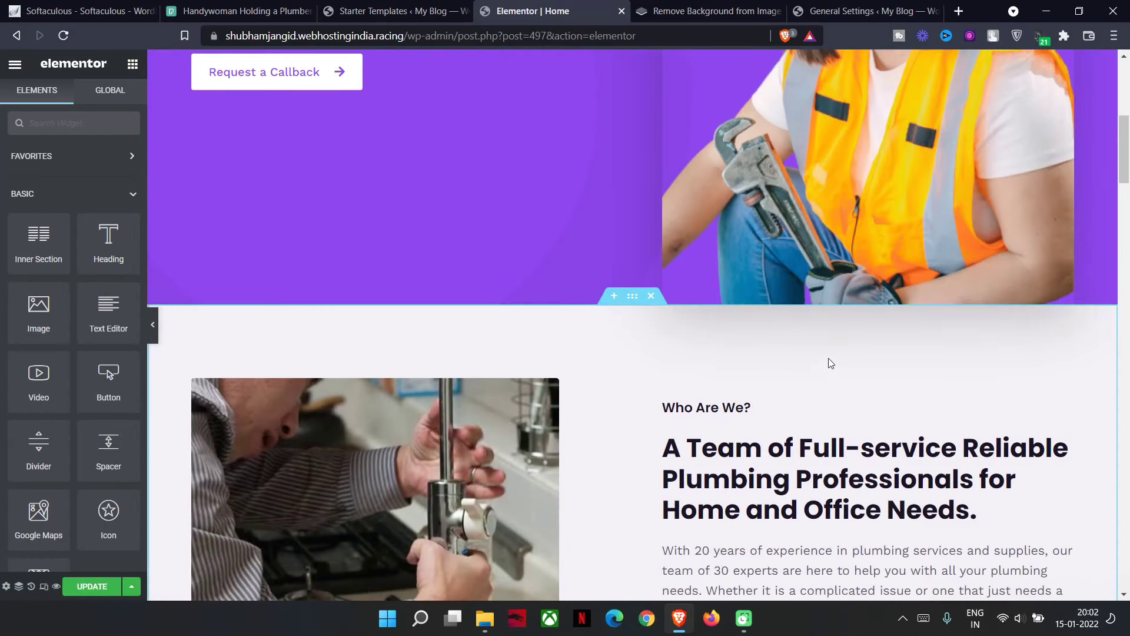
pyautogui.scroll(6, 830, 362)
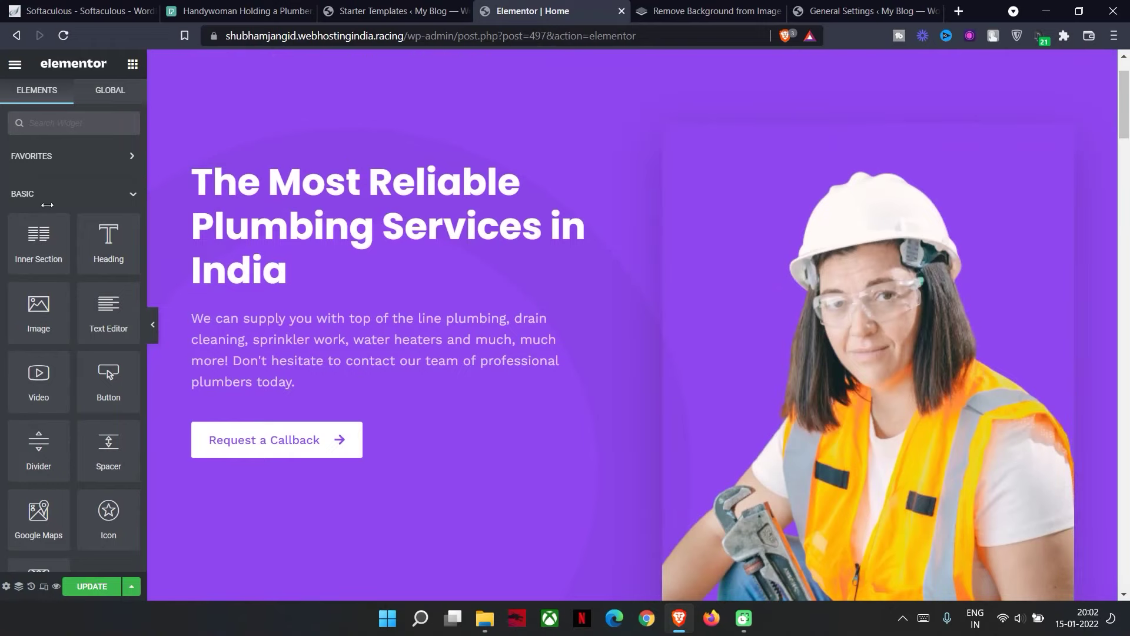
pyautogui.scroll(-10, 396, 321)
pyautogui.scroll(-12, 910, 392)
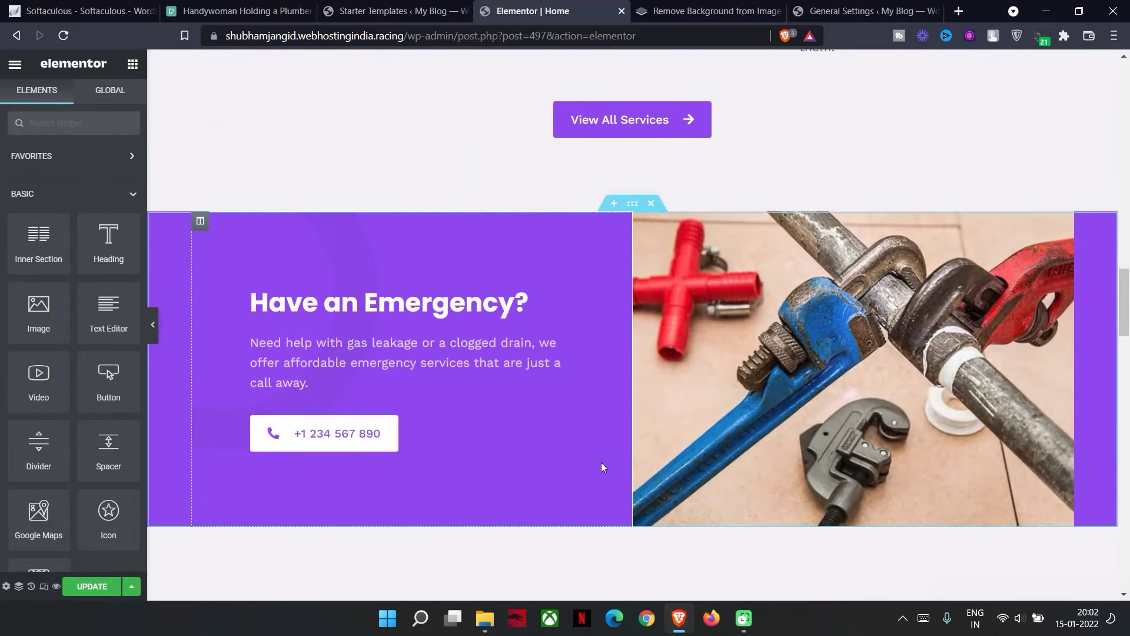
pyautogui.scroll(-5, 601, 465)
pyautogui.scroll(20, 603, 465)
pyautogui.scroll(2, 626, 177)
pyautogui.scroll(-5, 627, 201)
pyautogui.scroll(1, 645, 254)
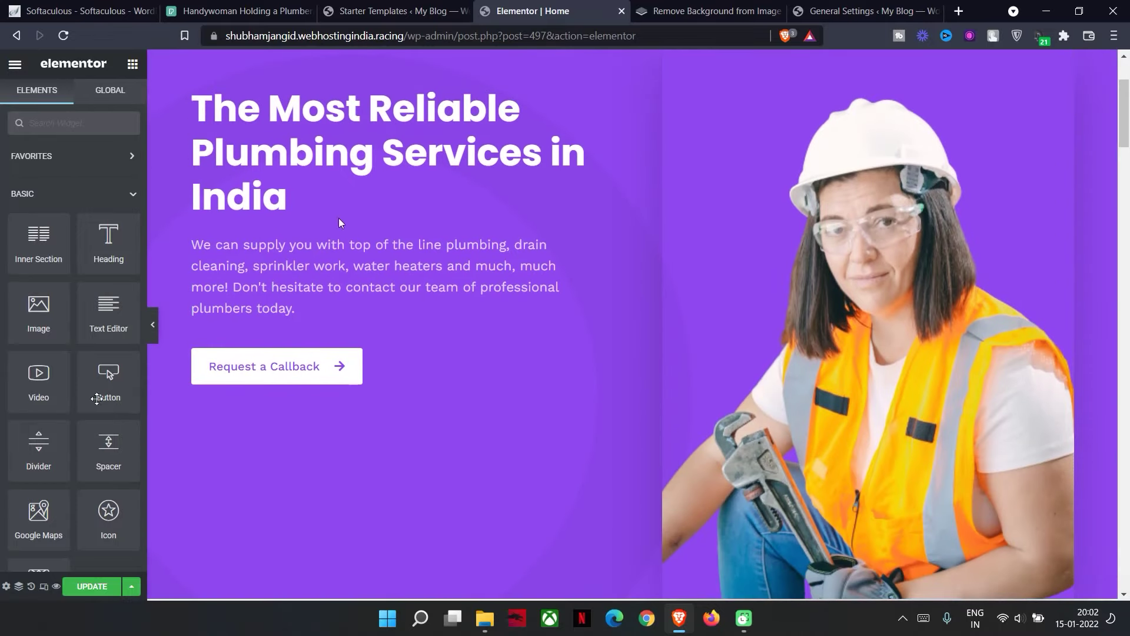
# Save the Elementor home page changes and open the live site at its root address
pyautogui.click(92, 585)
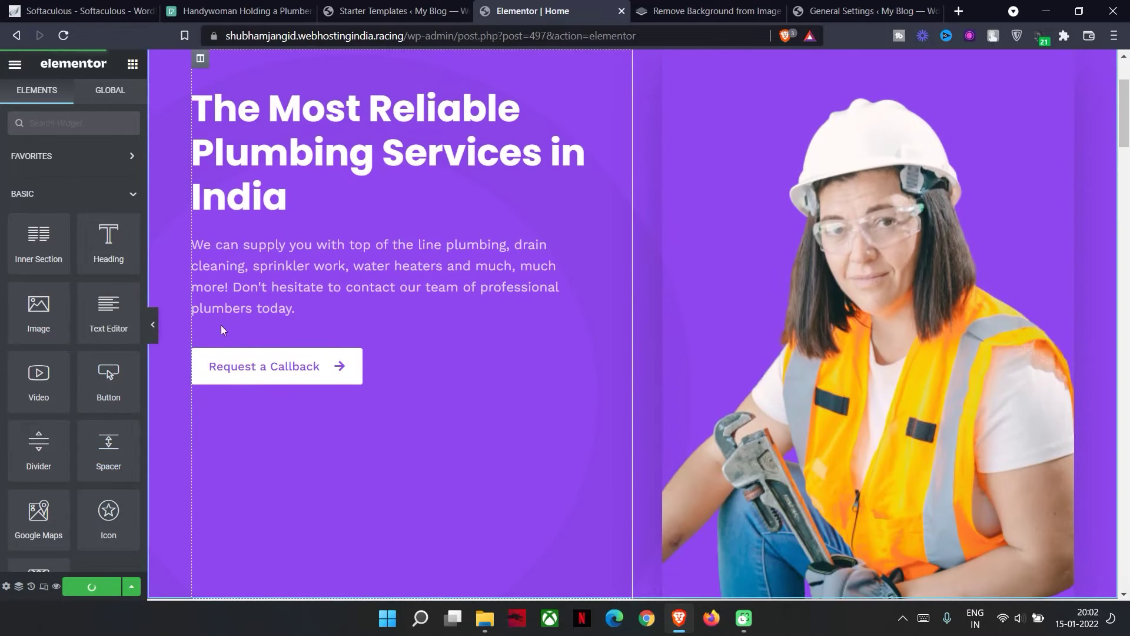
pyautogui.moveTo(441, 35); pyautogui.dragTo(670, 36)
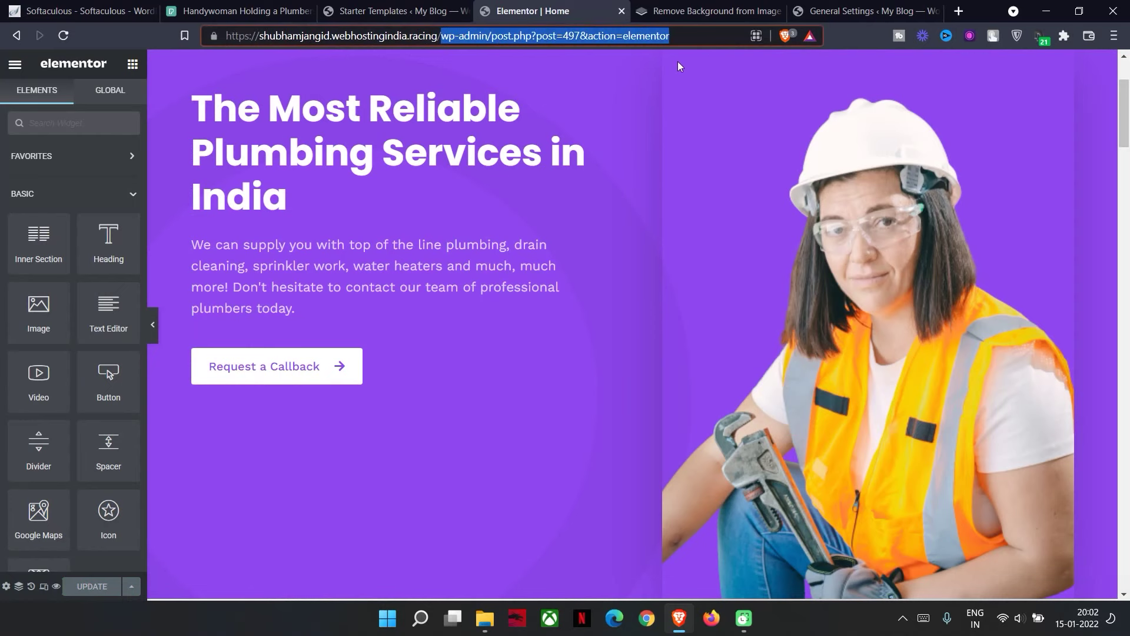
pyautogui.press('BackSpace')
pyautogui.press('Return')
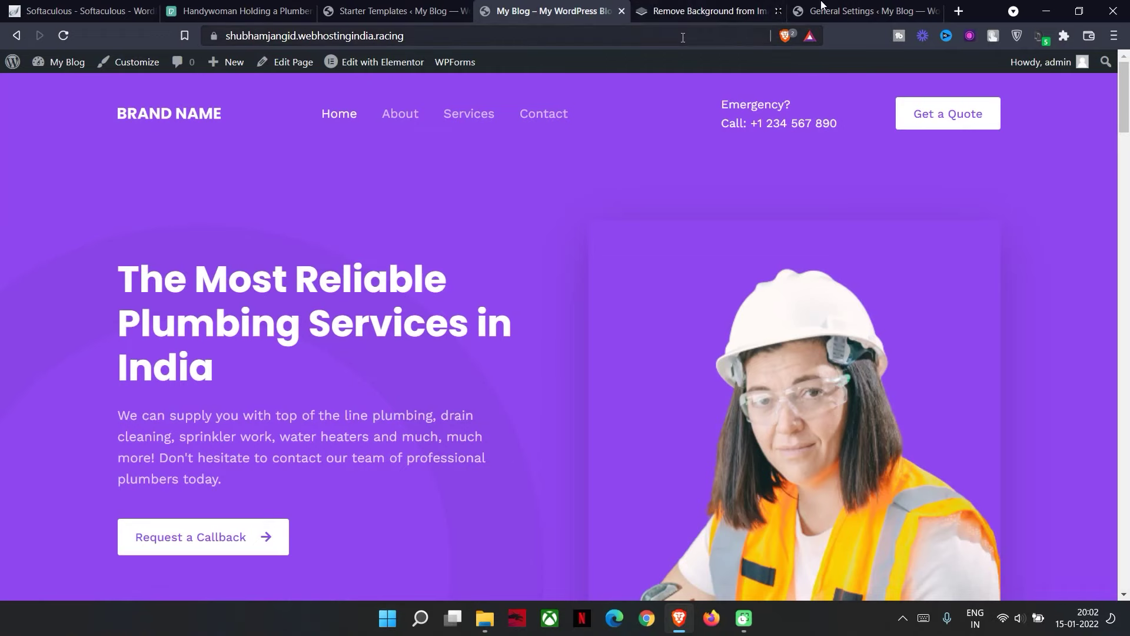
# Reload the WordPress General Settings page and remove the extra wp folder from its address so it points to wp-admin/options-general.php
pyautogui.click(863, 11)
pyautogui.click(61, 33)
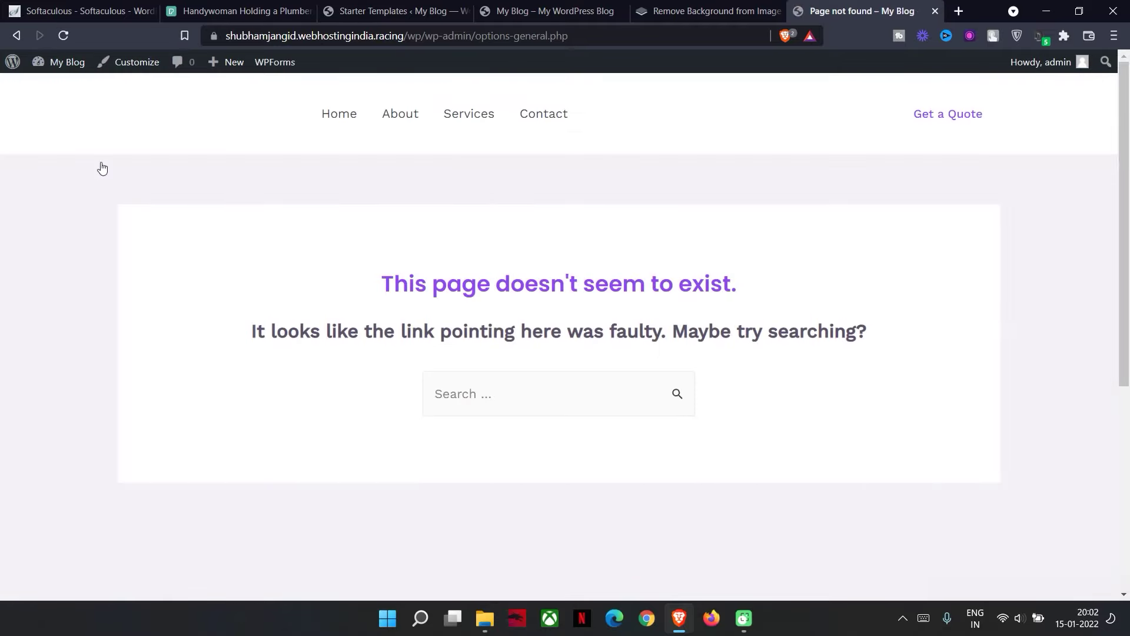
pyautogui.moveTo(406, 36); pyautogui.dragTo(413, 36)
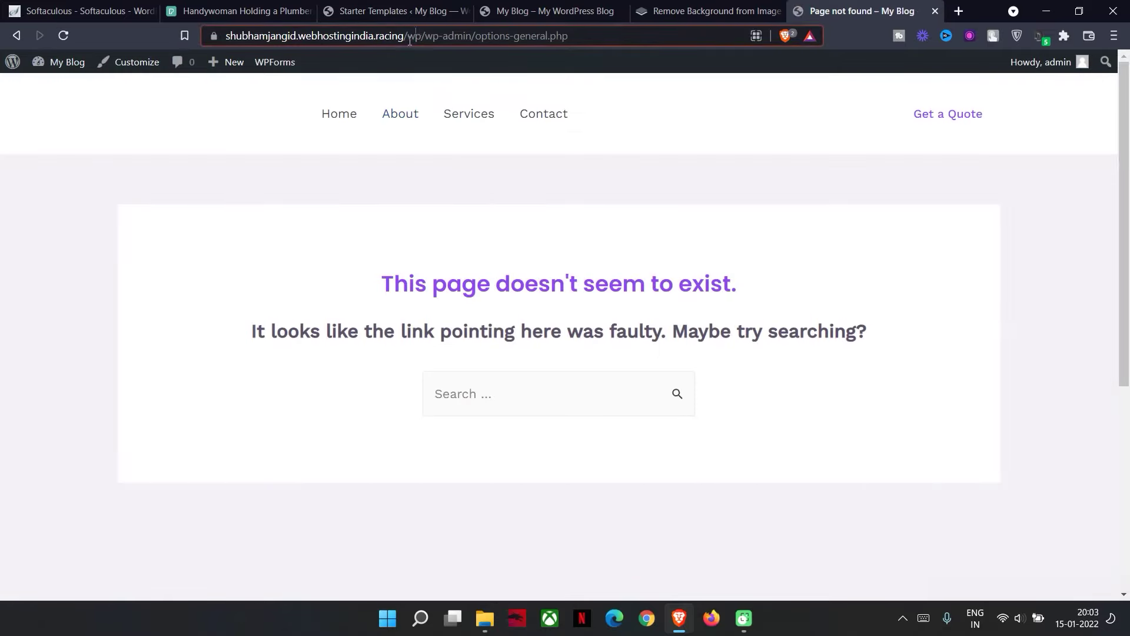
pyautogui.press('BackSpace')
pyautogui.press('Delete')
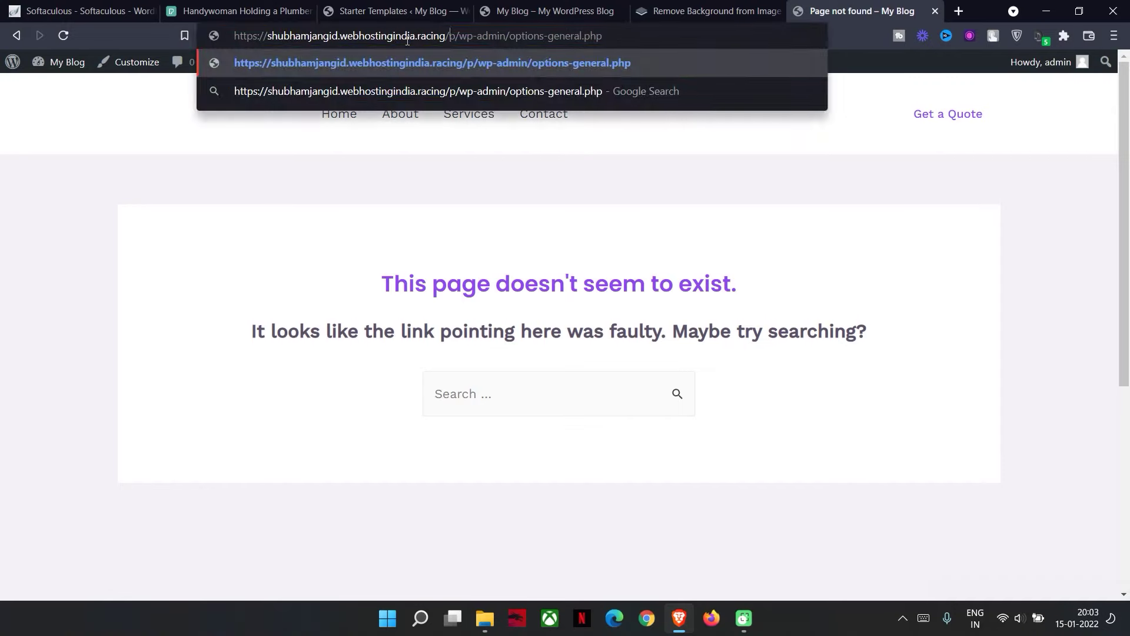
pyautogui.press('BackSpace')
pyautogui.press('Return')
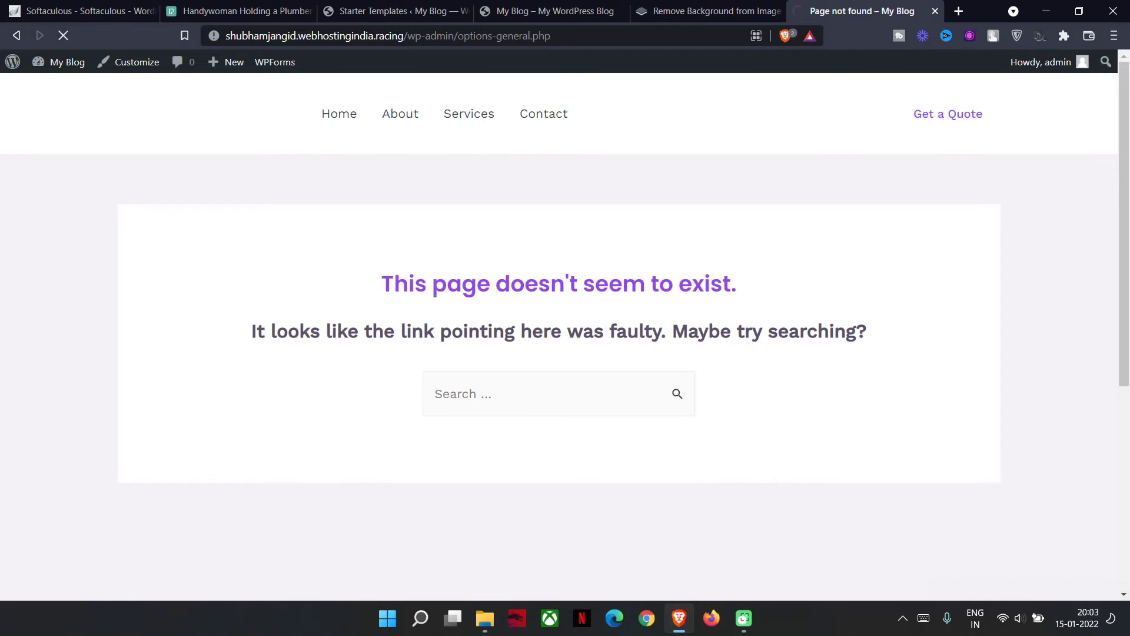
# Check the main heading and plumber image on the live home page
pyautogui.click(577, 10)
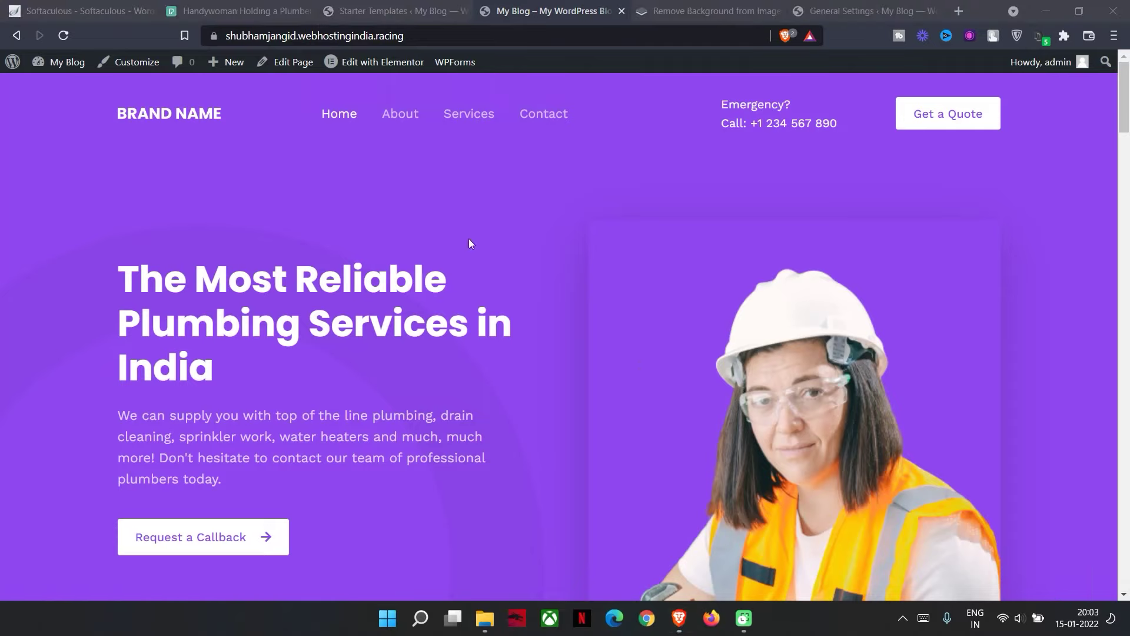
pyautogui.scroll(-11, 426, 384)
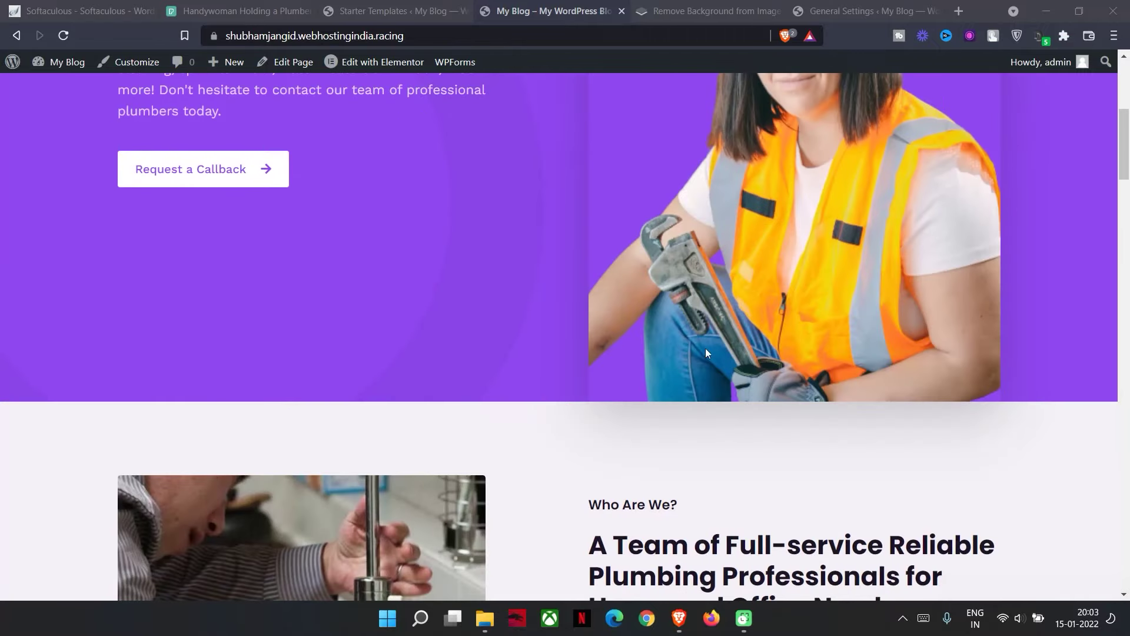
pyautogui.scroll(11, 723, 319)
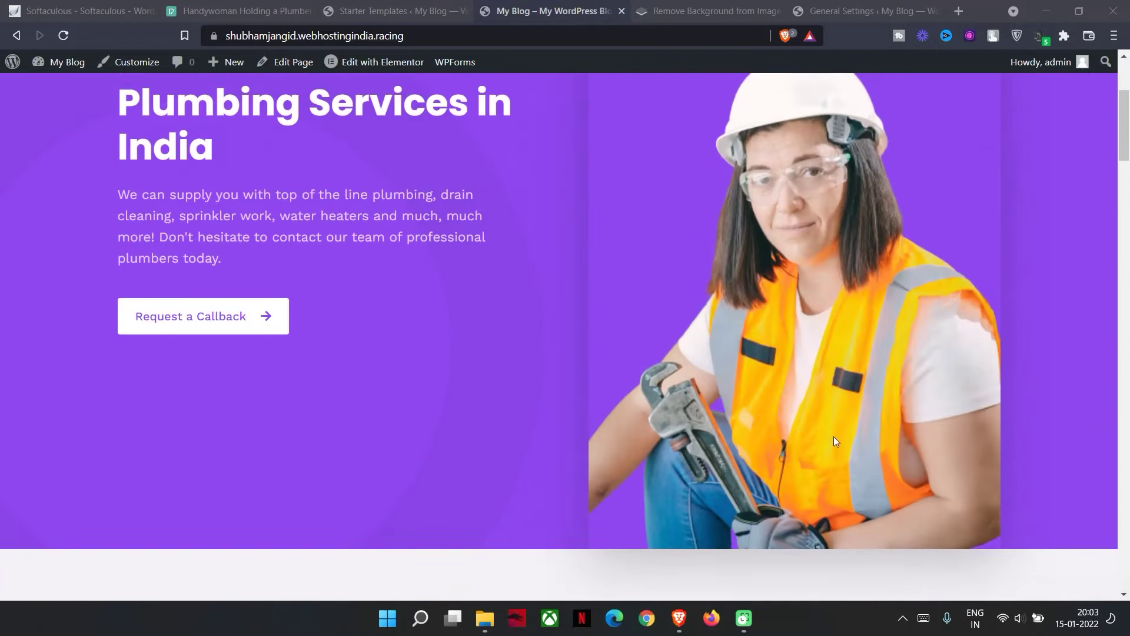
# Set the site title to Plumber Services in the WordPress General Settings and save the changes
pyautogui.click(846, 10)
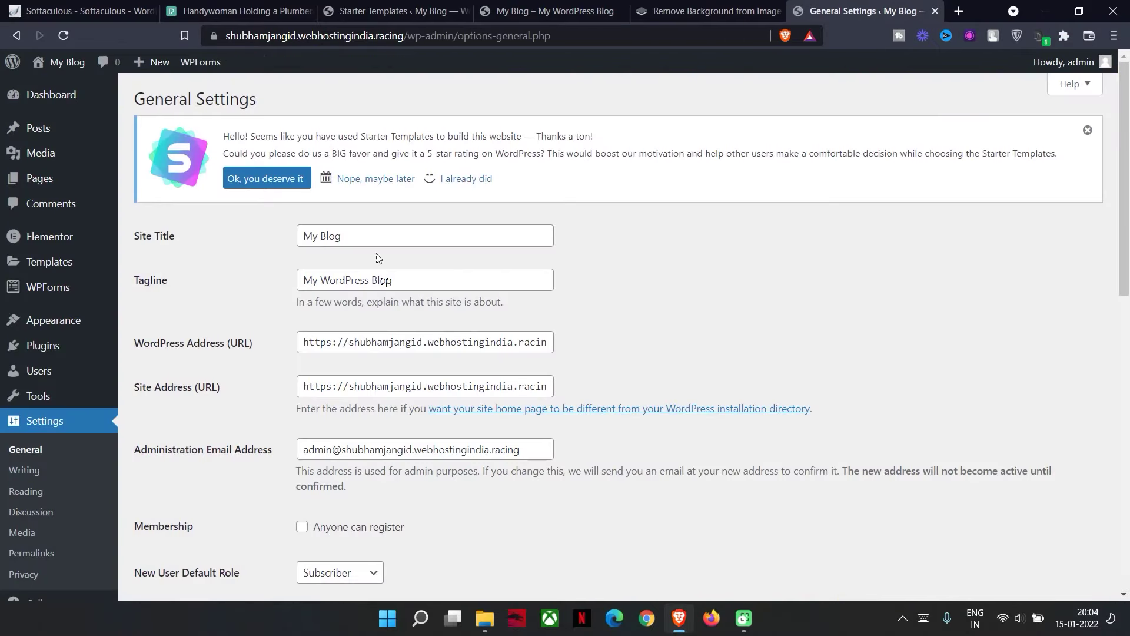
pyautogui.moveTo(432, 240); pyautogui.dragTo(263, 242)
pyautogui.write('P')
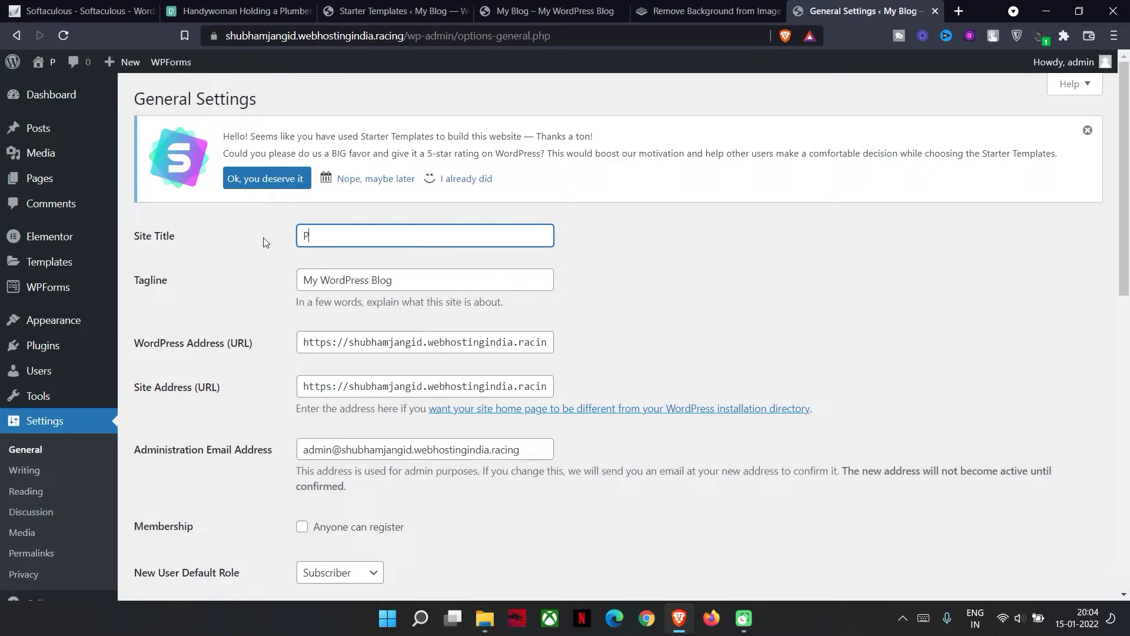
pyautogui.write('lumber')
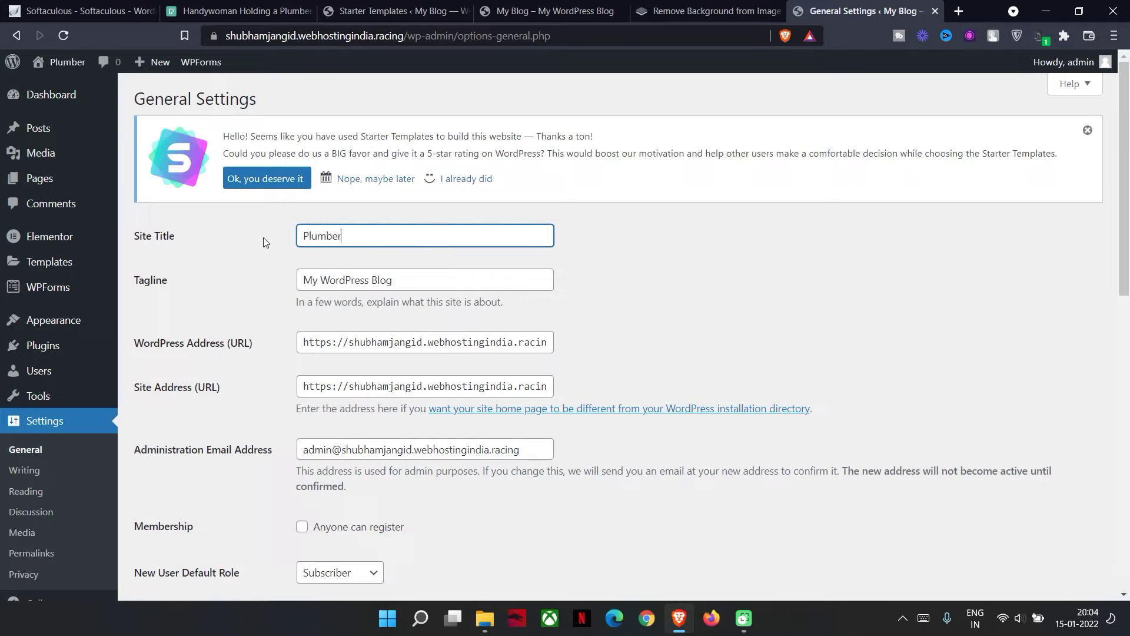
pyautogui.write(' Ser')
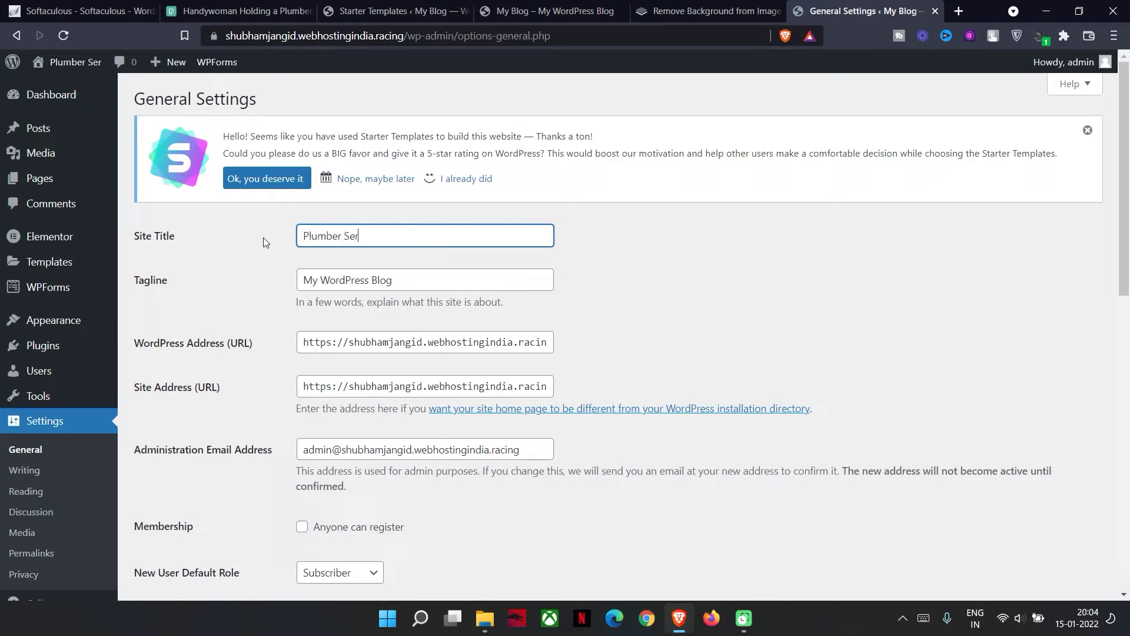
pyautogui.write('v')
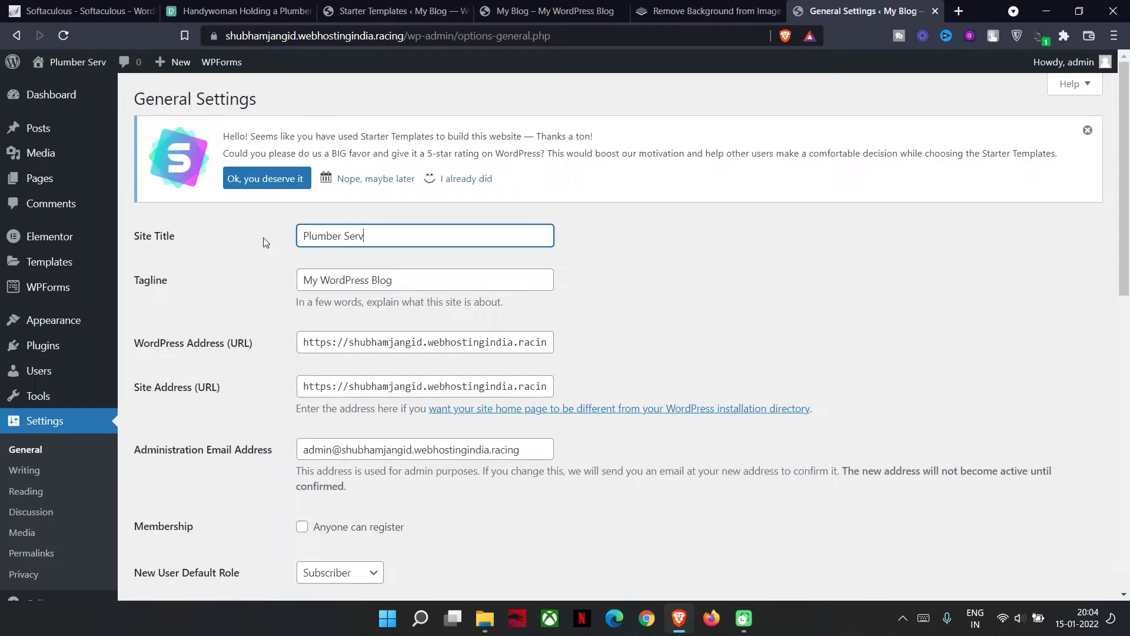
pyautogui.write('ices')
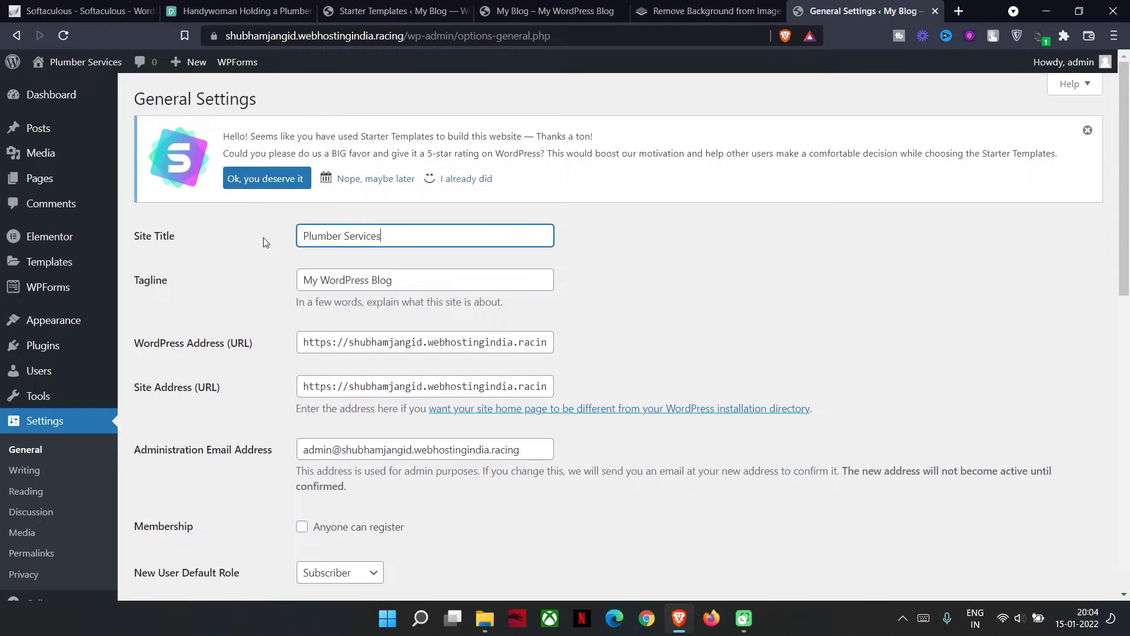
pyautogui.scroll(-12, 627, 406)
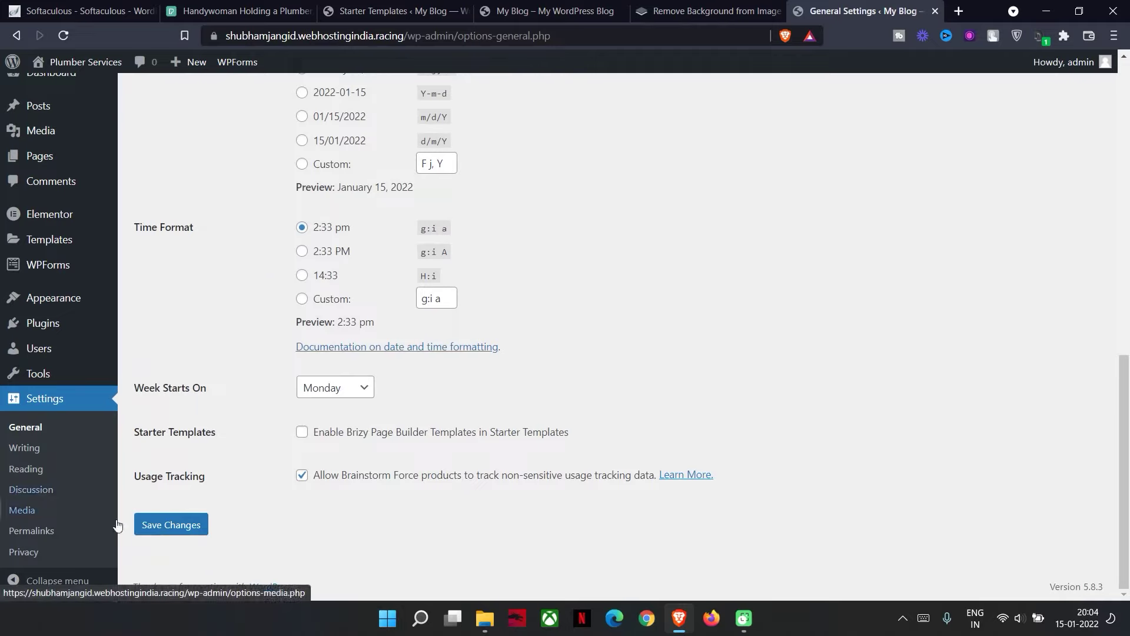
pyautogui.click(144, 525)
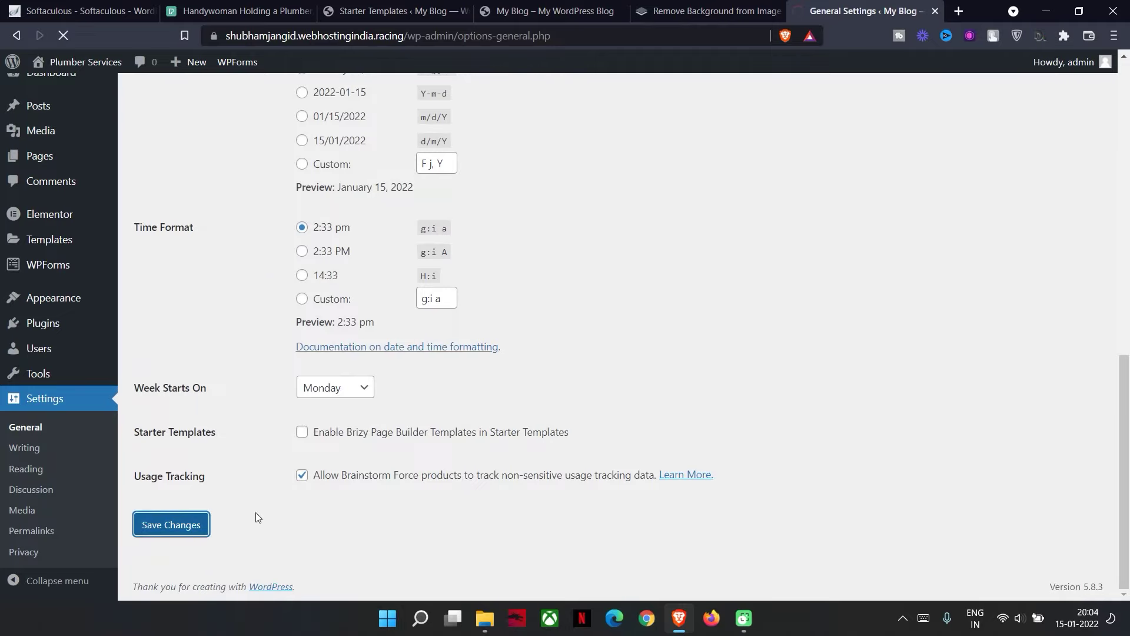
pyautogui.scroll(4, 626, 385)
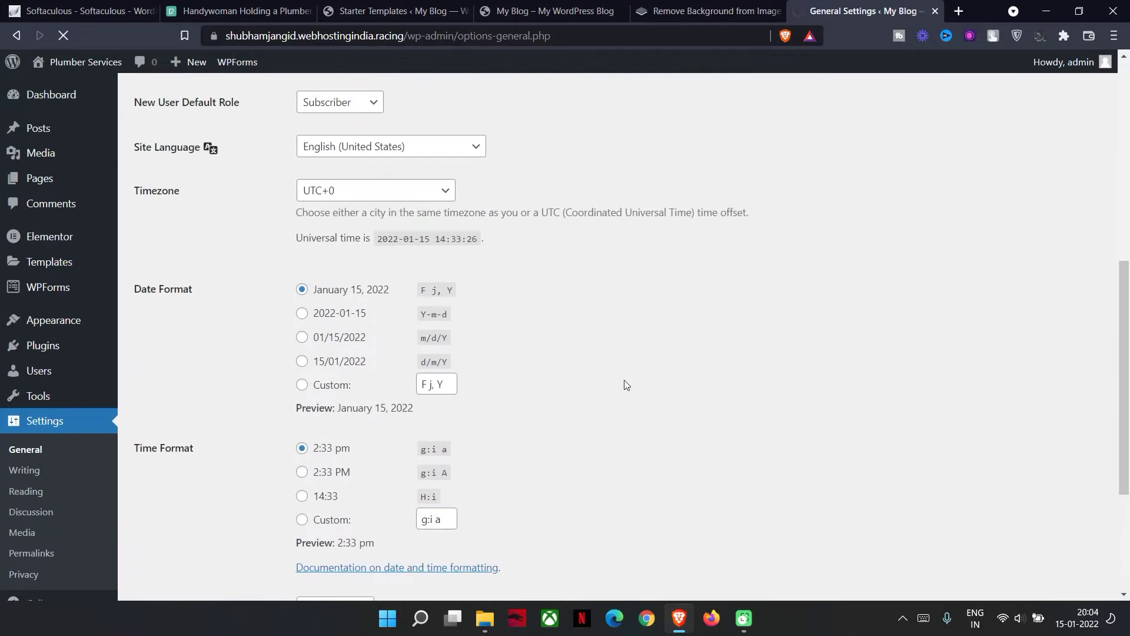
pyautogui.scroll(8, 626, 385)
# Check the site title and the brand name in the header of the live home page
pyautogui.click(574, 8)
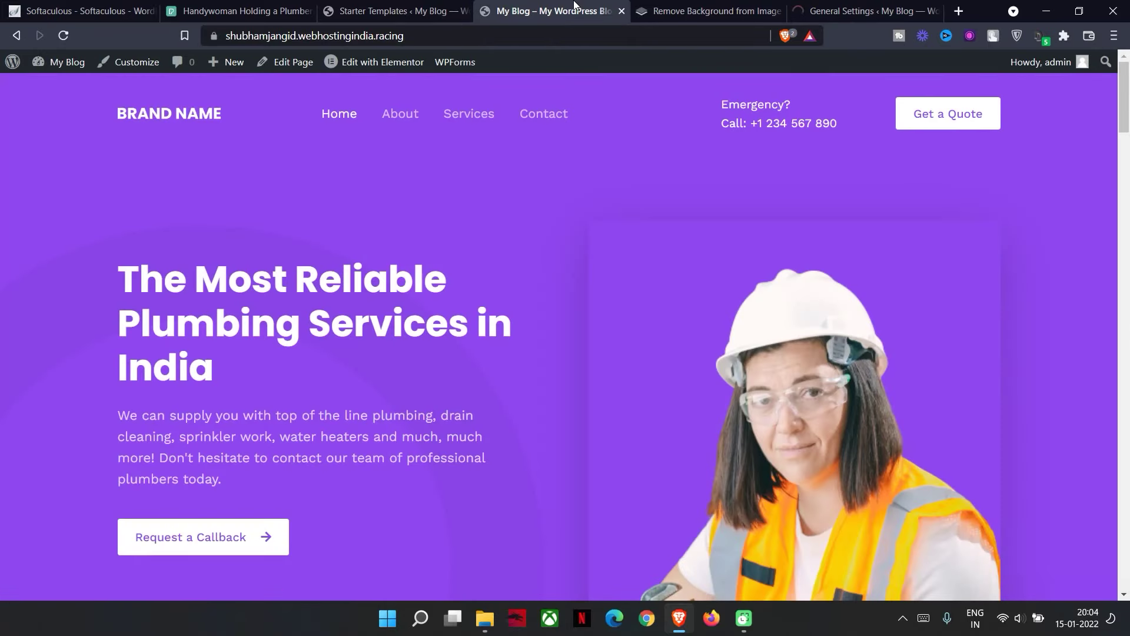
pyautogui.click(910, 8)
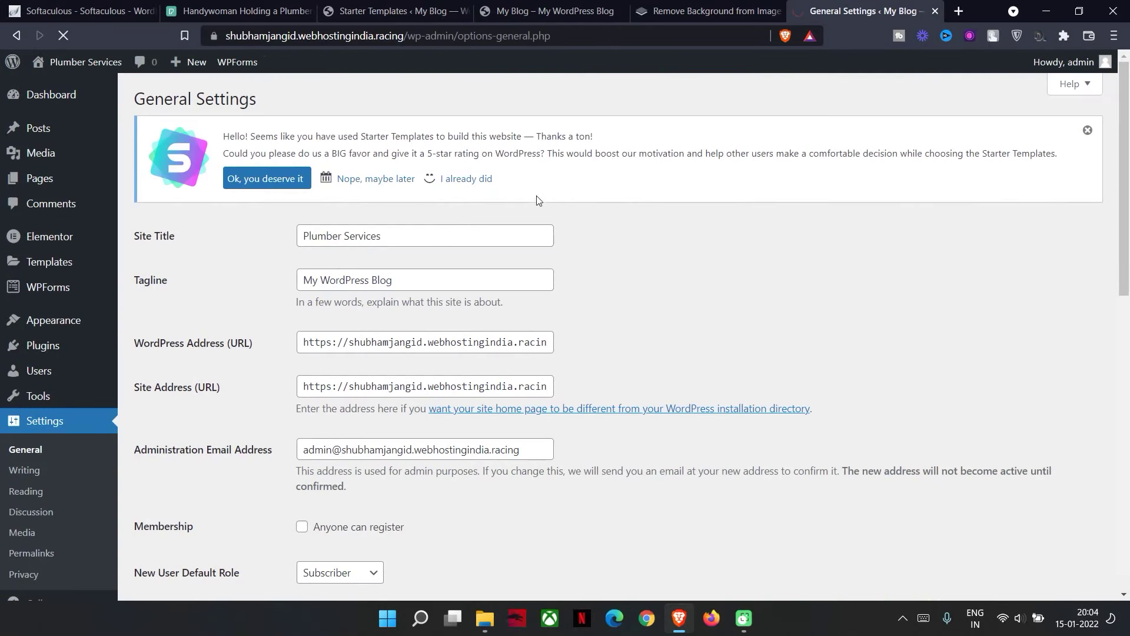
pyautogui.click(513, 10)
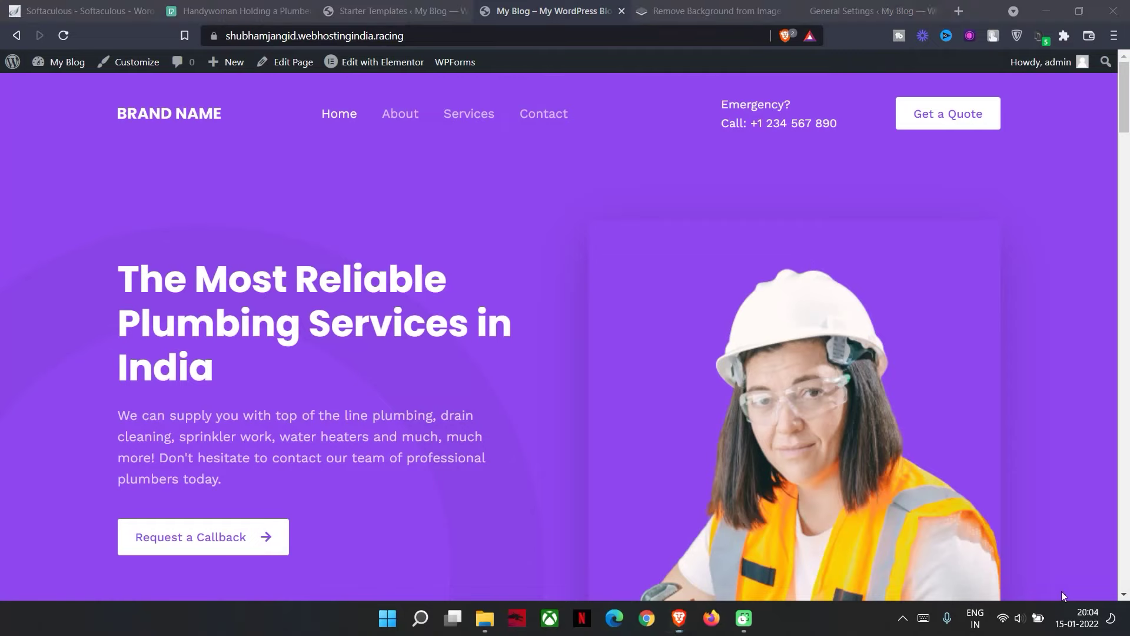
pyautogui.click(142, 122)
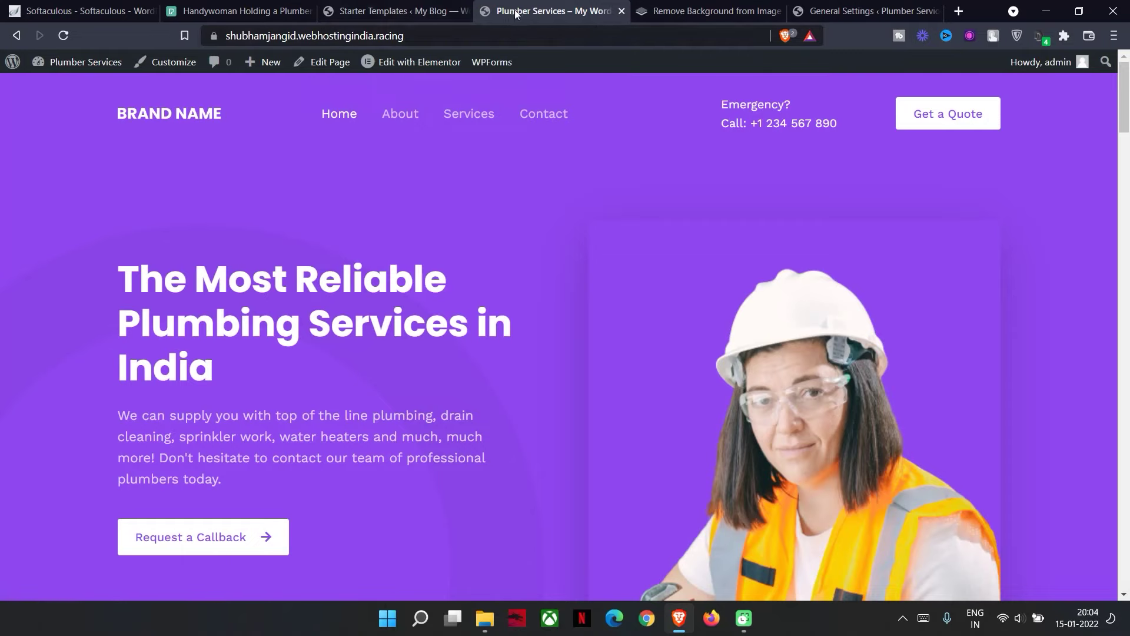
pyautogui.click(123, 114)
# Open the home page in the Elementor editor and bring up its Site Settings
pyautogui.click(405, 64)
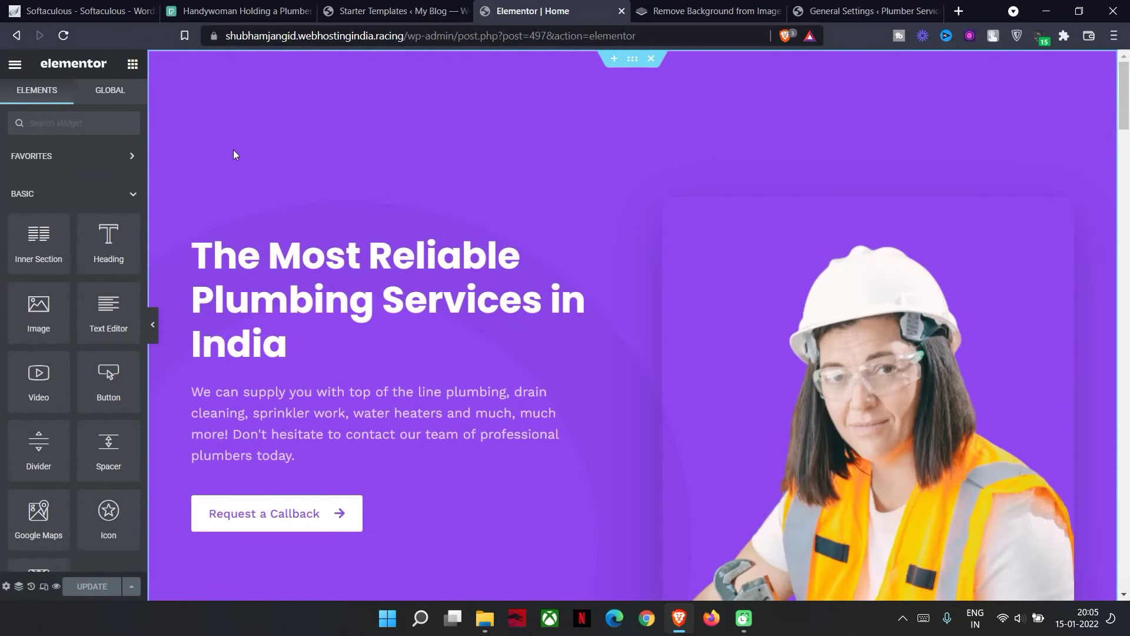
pyautogui.click(97, 92)
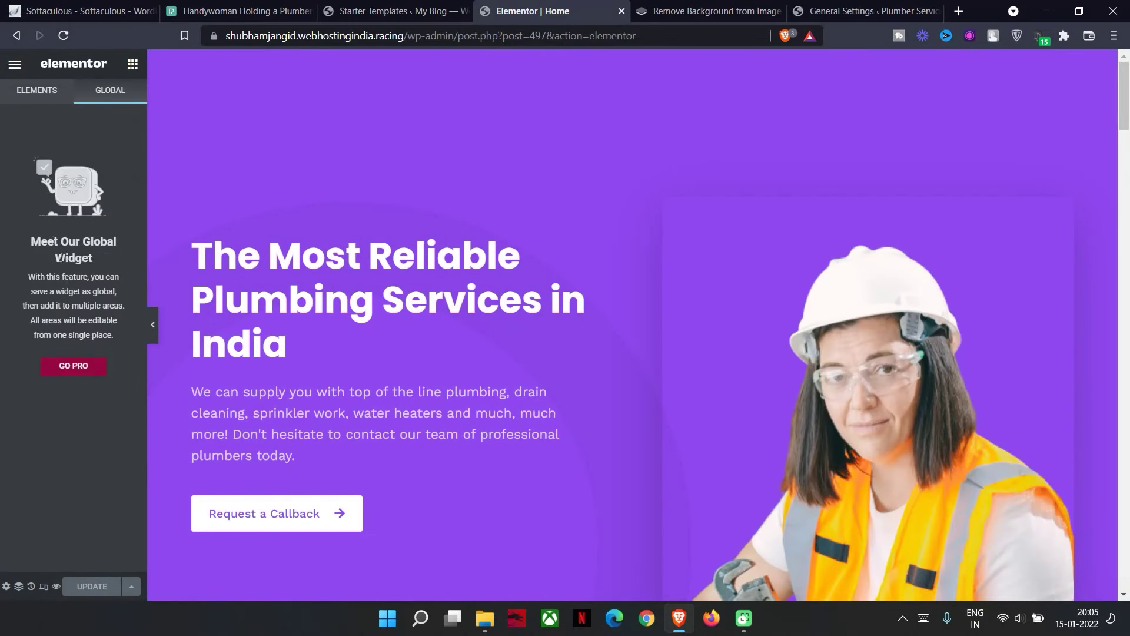
pyautogui.click(46, 95)
pyautogui.click(15, 63)
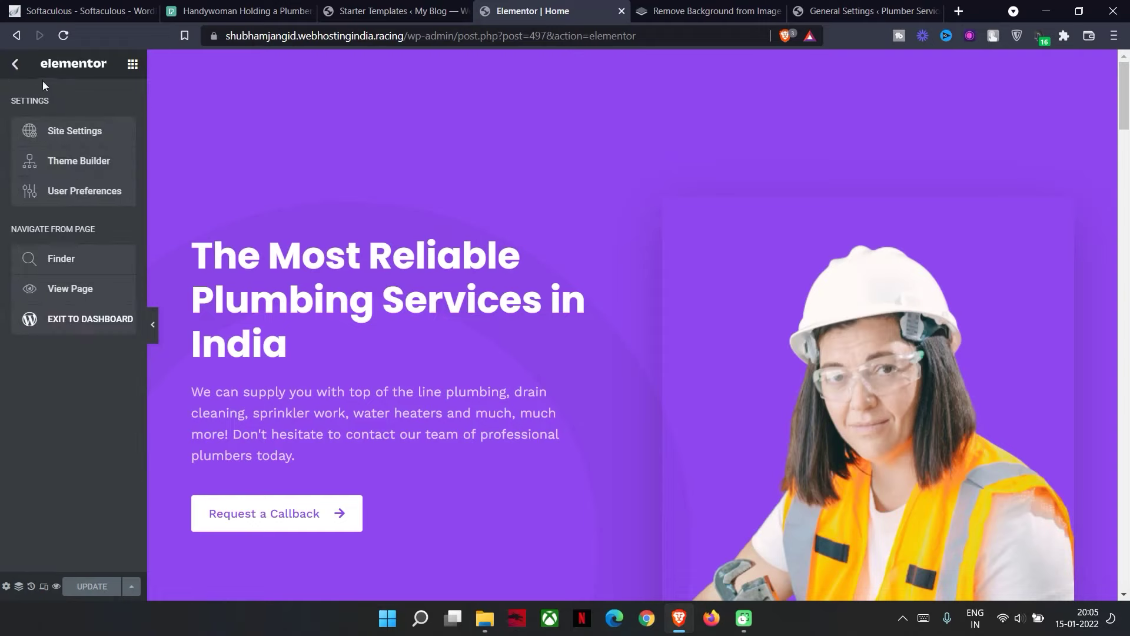
pyautogui.click(65, 130)
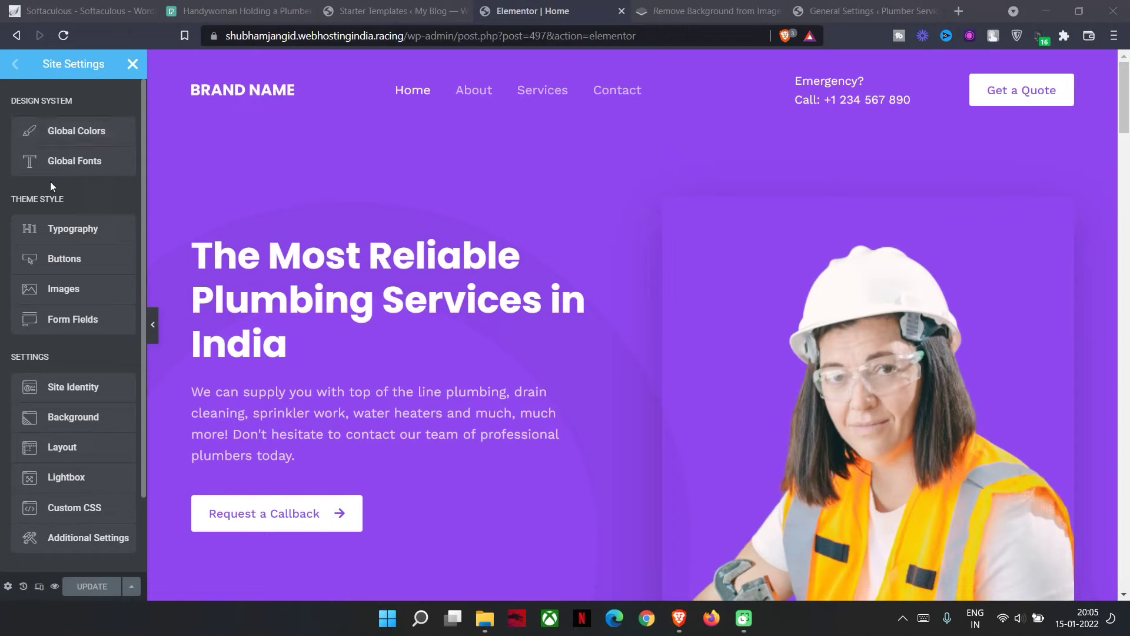
# Examine the Typography, Buttons and Form Fields options in the Elementor Site Settings and close the settings
pyautogui.click(53, 231)
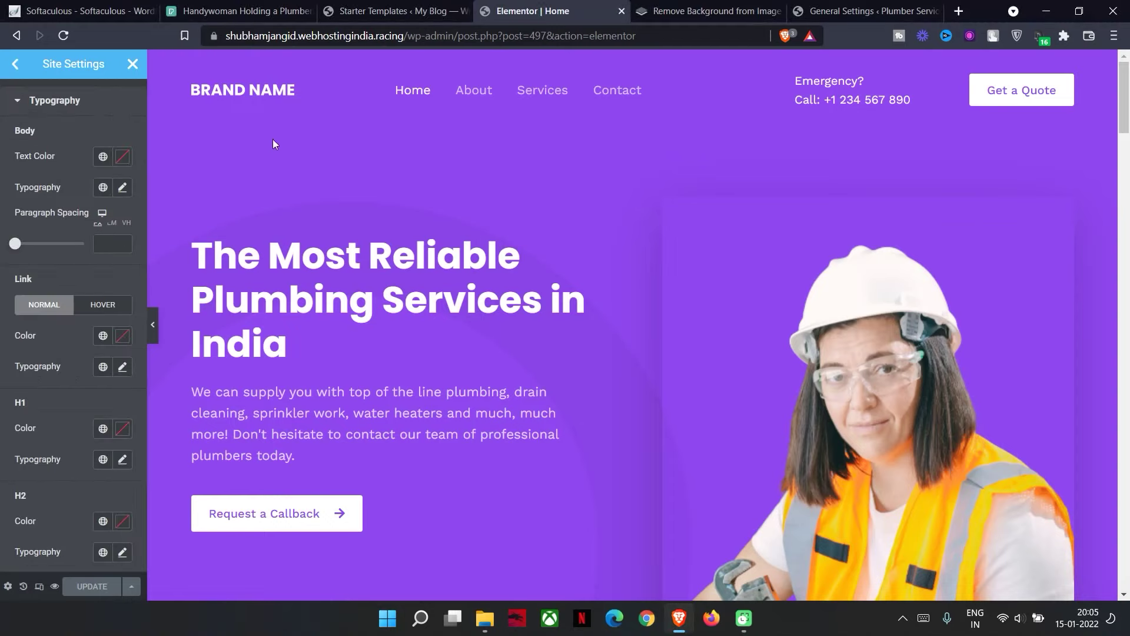
pyautogui.scroll(-5, 68, 471)
pyautogui.scroll(5, 84, 397)
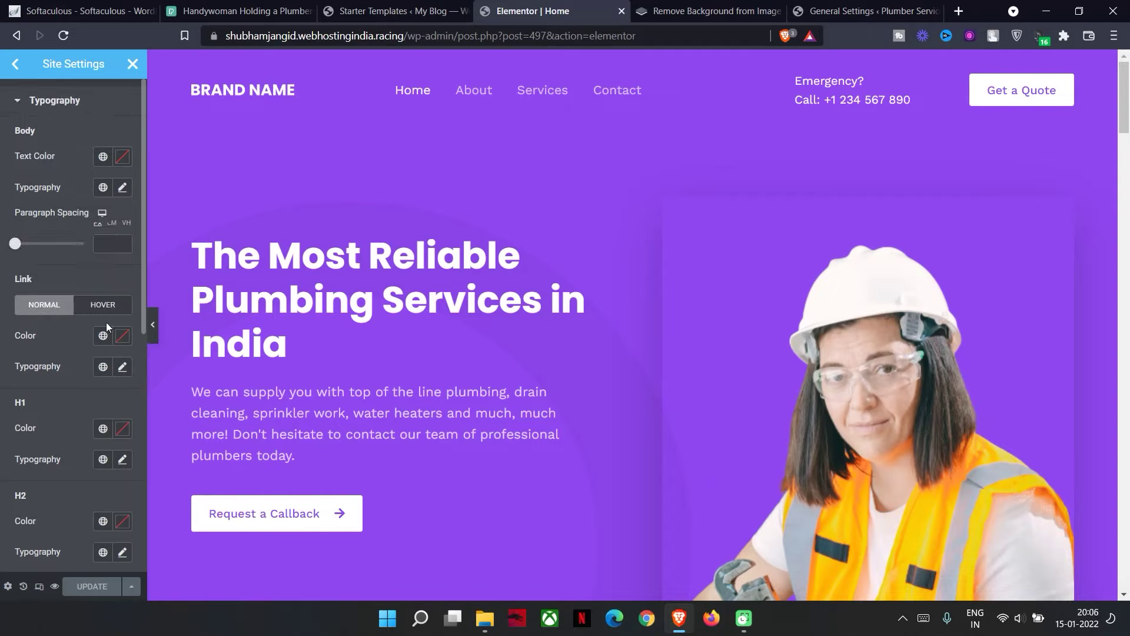
pyautogui.click(22, 101)
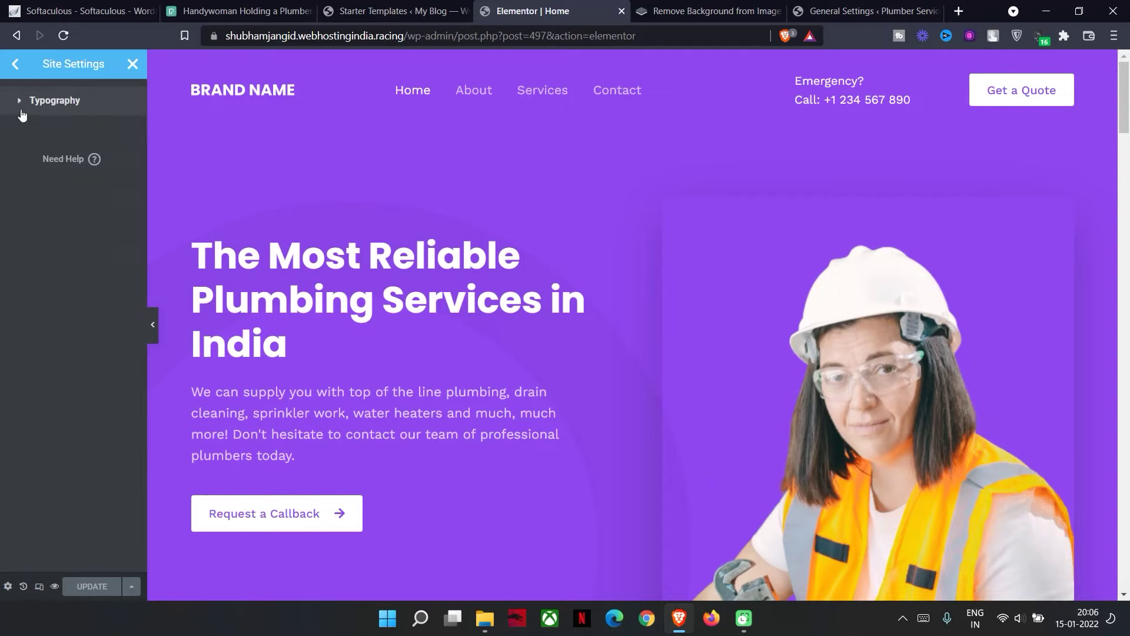
pyautogui.click(16, 64)
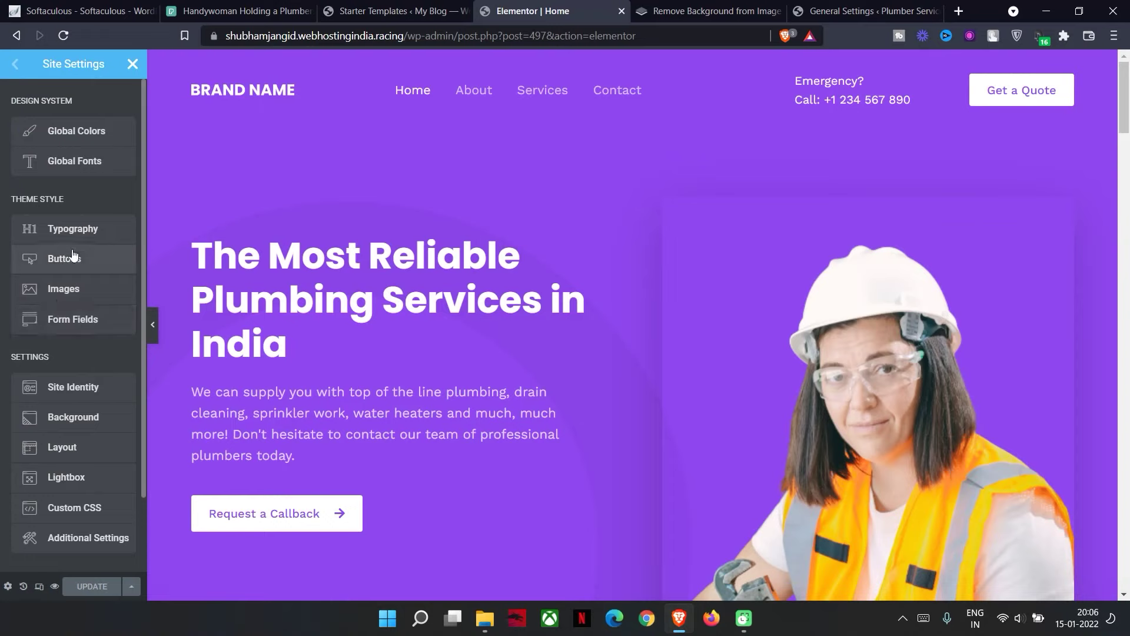
pyautogui.click(104, 257)
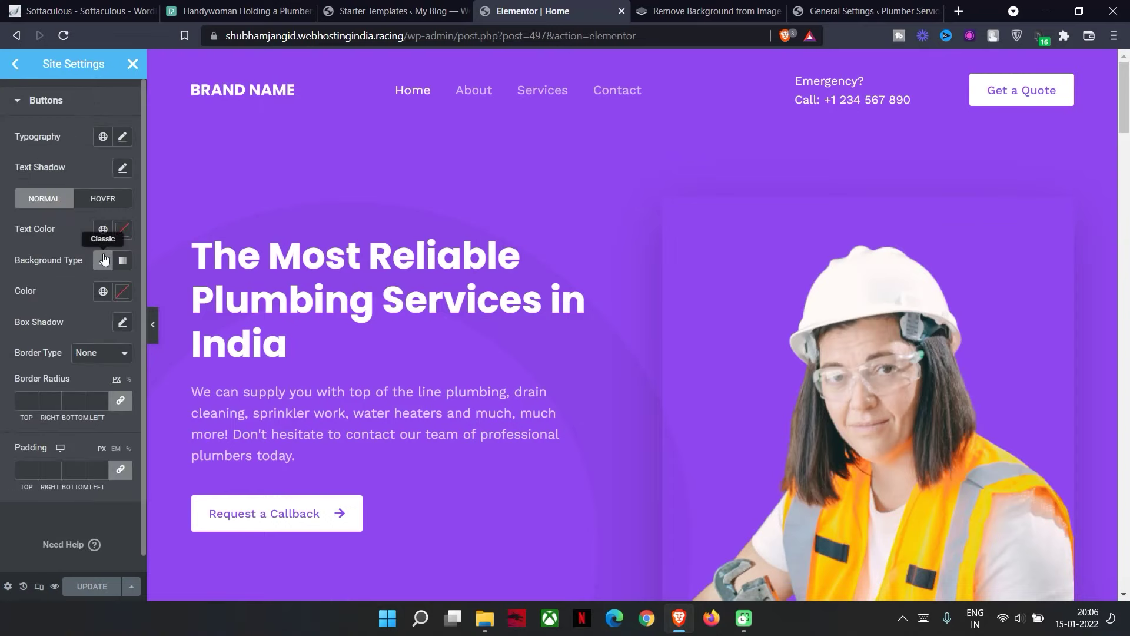
pyautogui.click(16, 63)
pyautogui.click(77, 319)
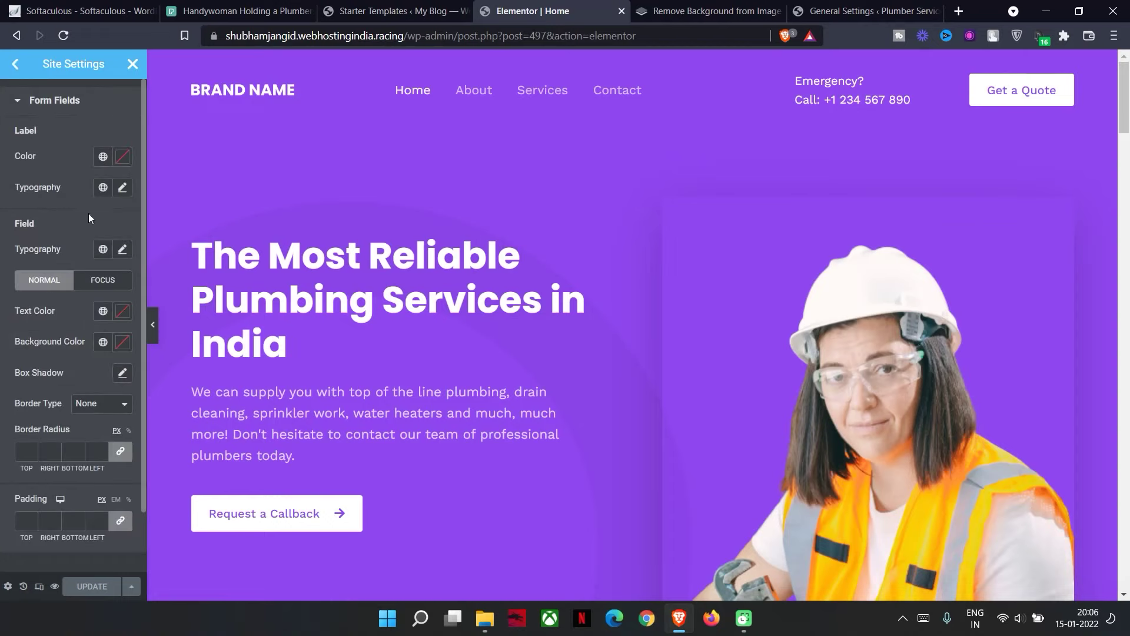
pyautogui.click(15, 64)
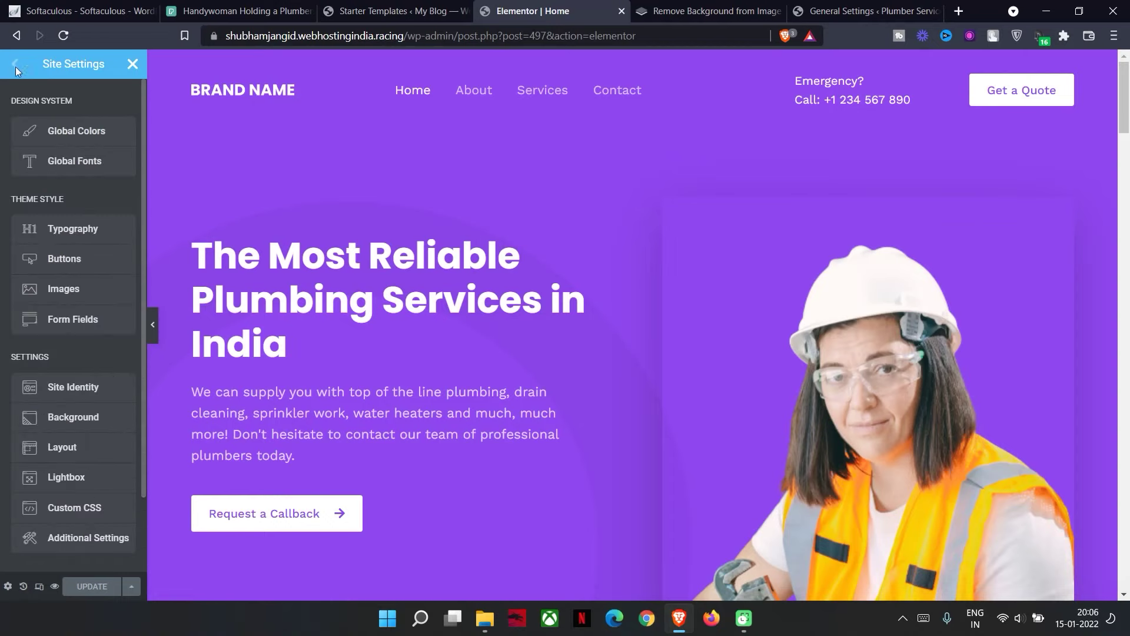
pyautogui.click(130, 64)
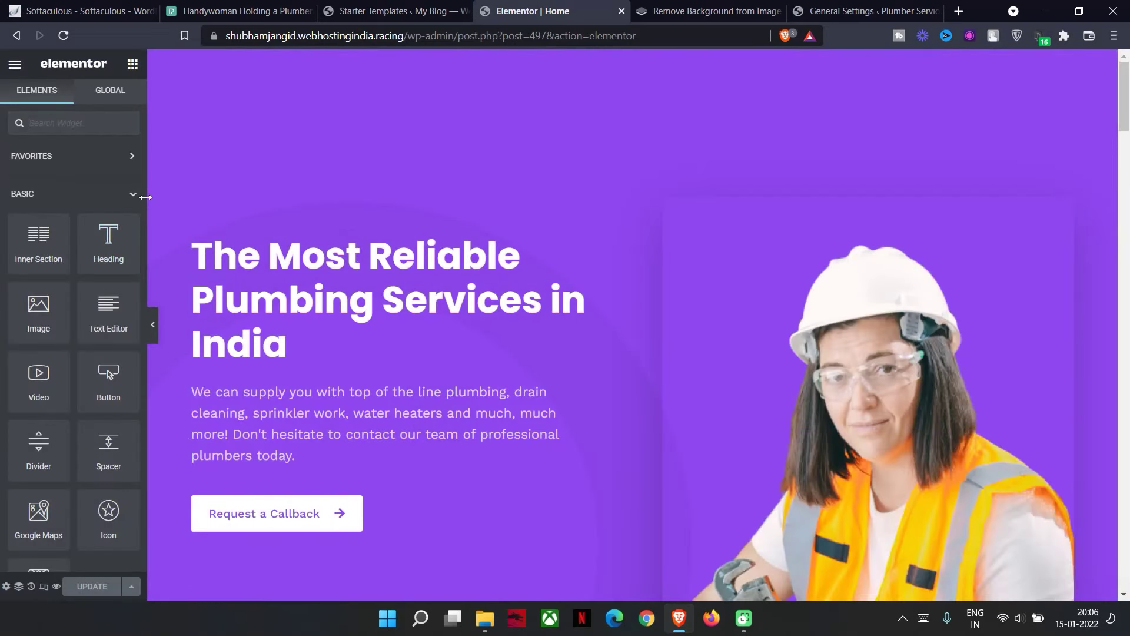
# Review the home page in the editor down to the service cards under How can we help you
pyautogui.scroll(-15, 573, 373)
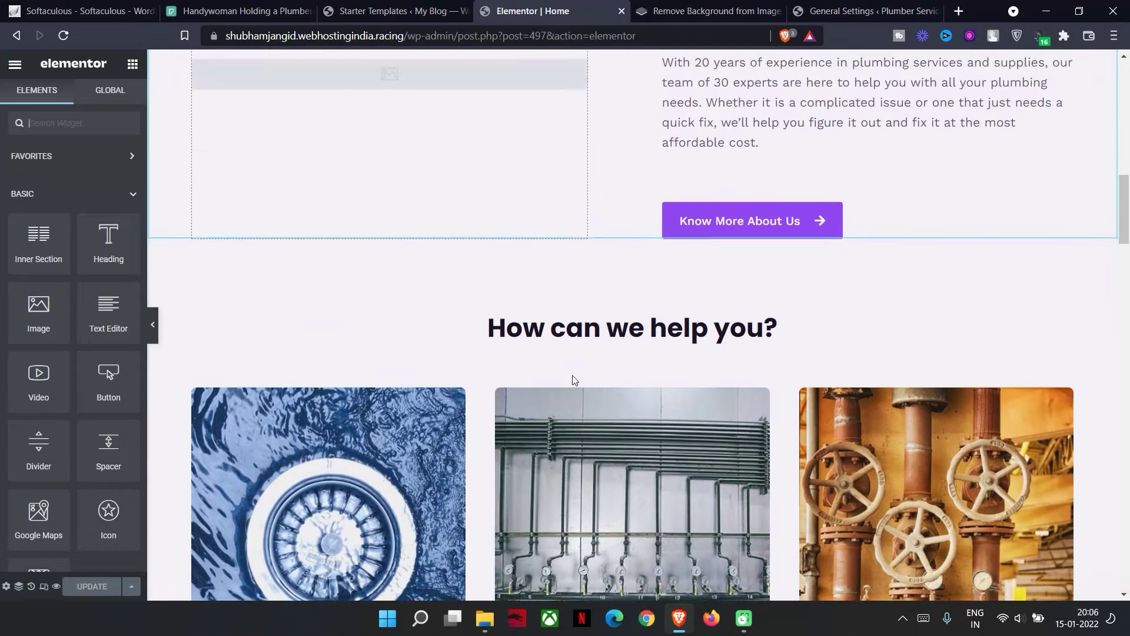
pyautogui.scroll(-5, 719, 457)
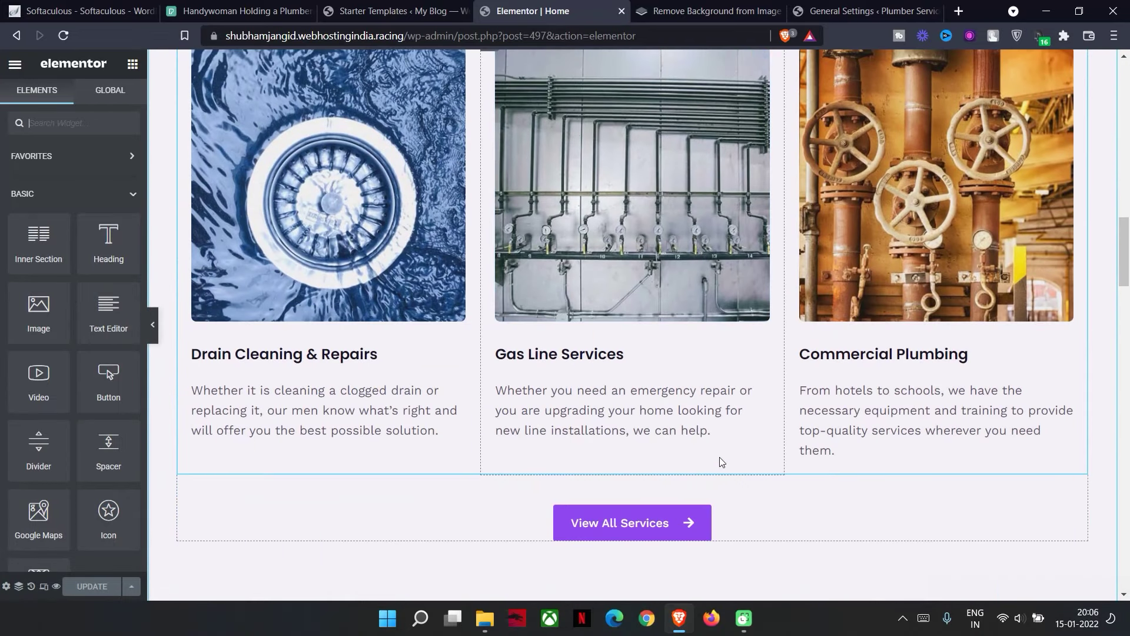